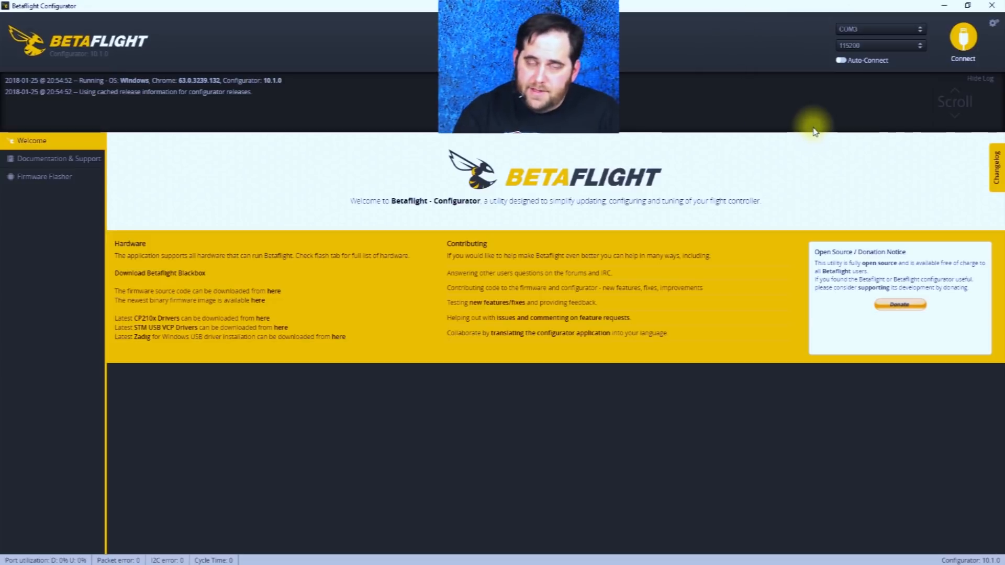
Run ImpulseRC Driver Fixer, dismiss its Chrome warning, and connect to the flight controller on COM3 at 115200
{"action": "left_click", "coordinate": [578, 564]}
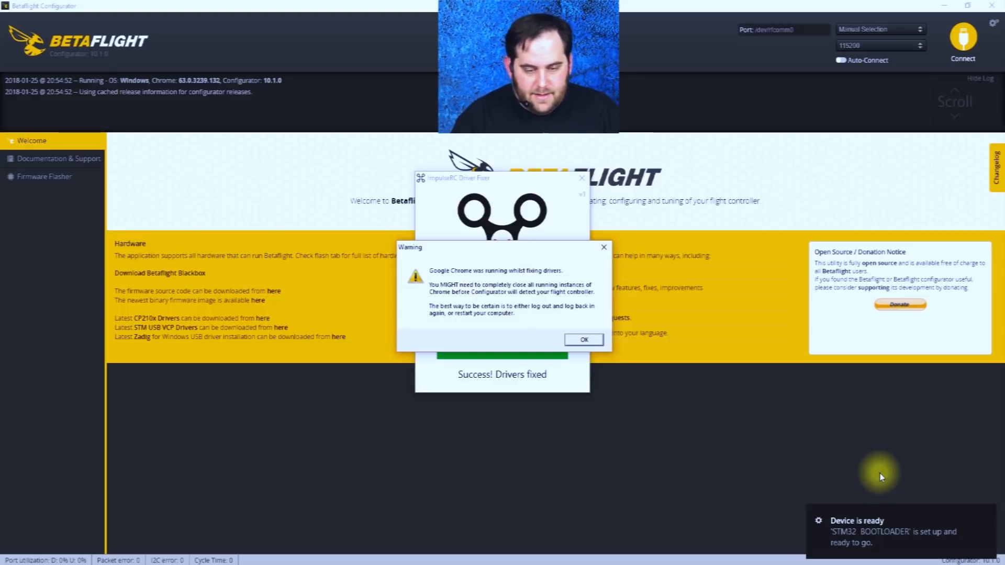
{"action": "left_click", "coordinate": [605, 247]}
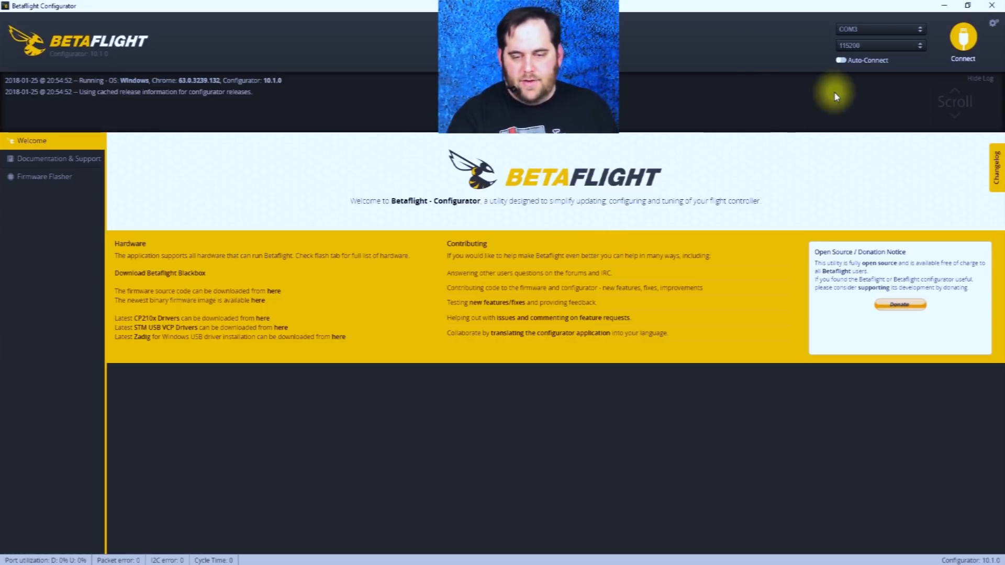
{"action": "left_click", "coordinate": [963, 42]}
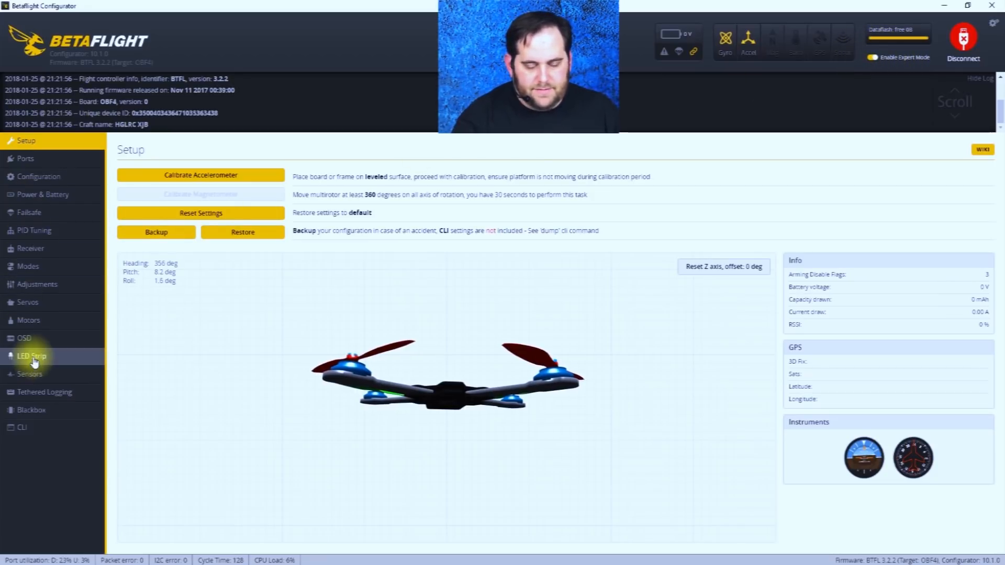
Turn Expert Mode off and back on to compare the available configuration sections
{"action": "left_click", "coordinate": [872, 57]}
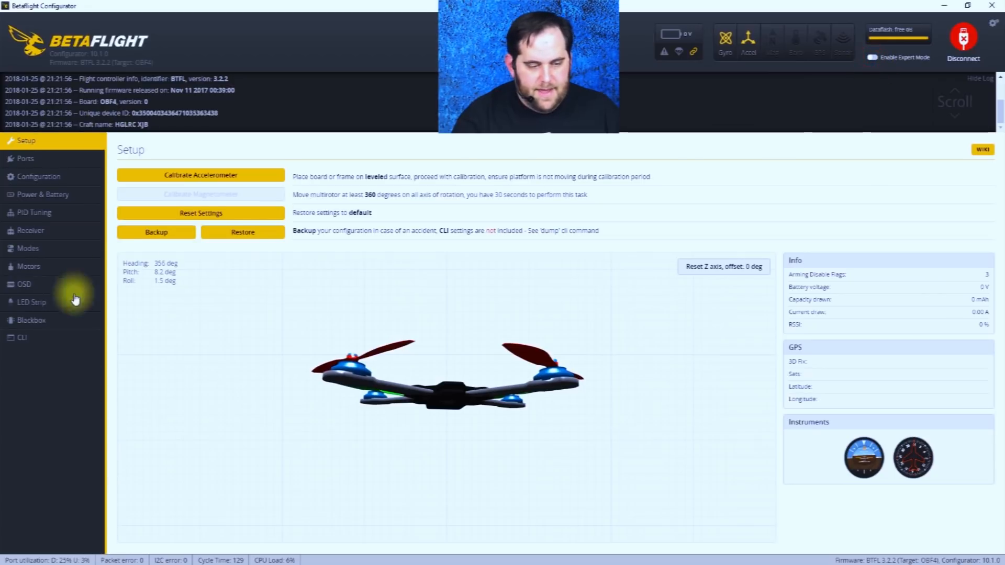
{"action": "left_click", "coordinate": [872, 57]}
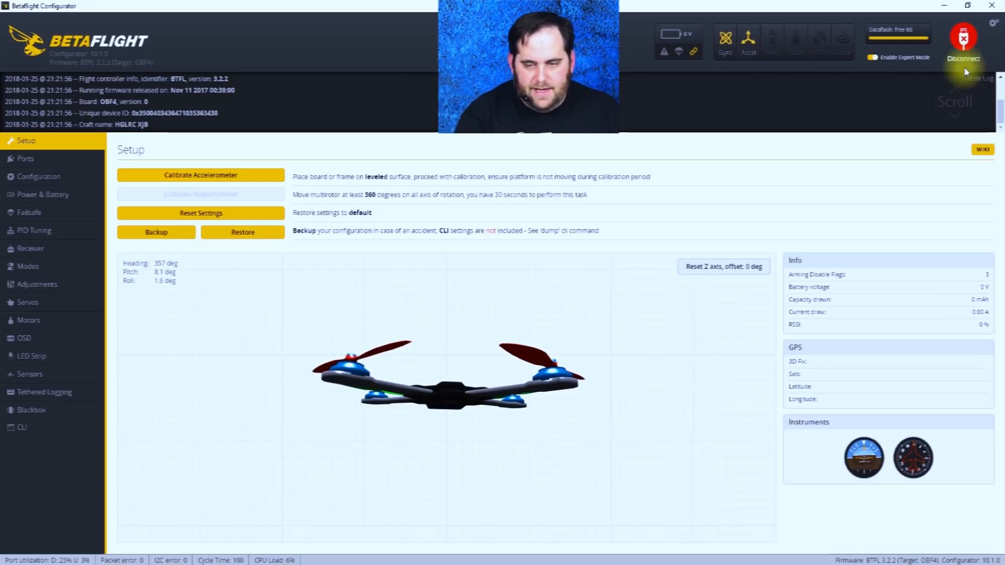
Open the CLI and run the version command to identify the board target and installed firmware
{"action": "left_click", "coordinate": [18, 431]}
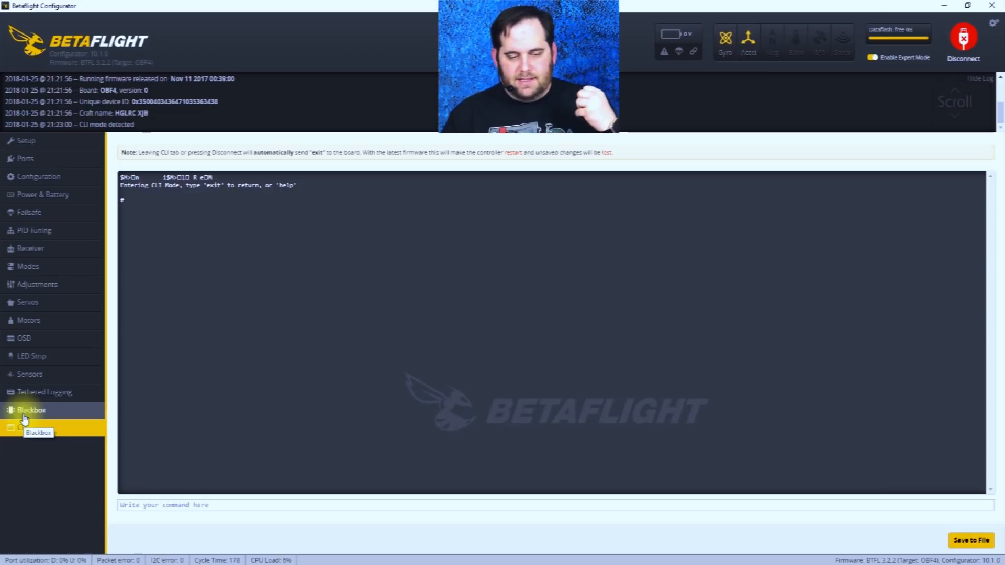
{"action": "left_click", "coordinate": [215, 504]}
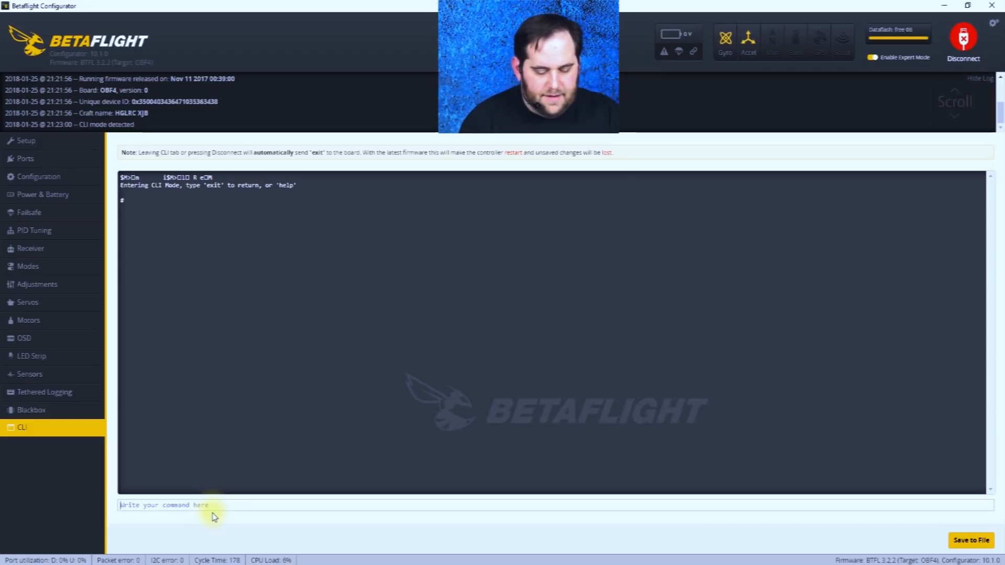
{"action": "type", "text": "version"}
{"action": "key", "text": "Return"}
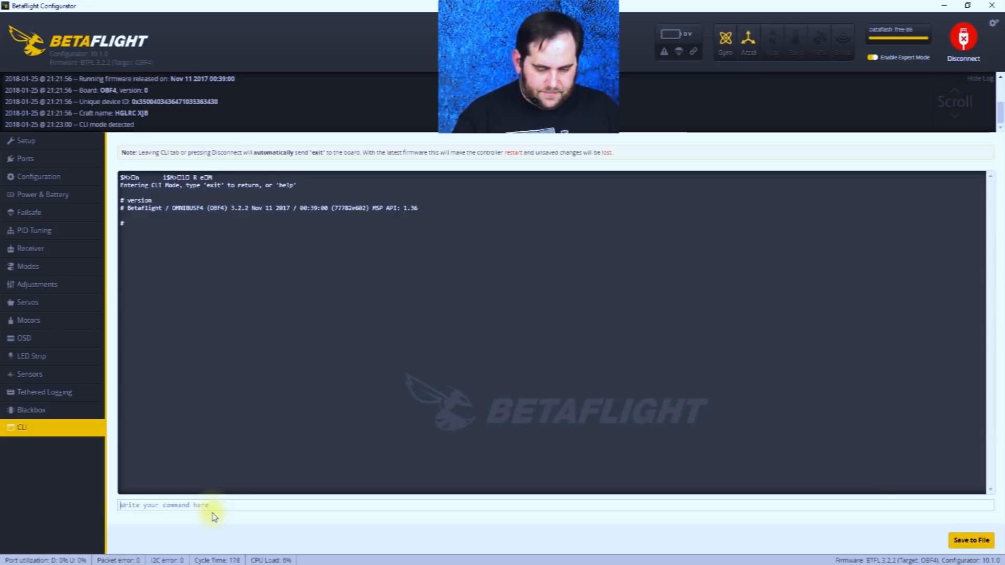
Run the dump command and save its output as BTFL_cli_HGLRC_XJB_20180125_212434.txt in the HGLRC XJB 145 CLI folder
{"action": "left_click", "coordinate": [211, 506]}
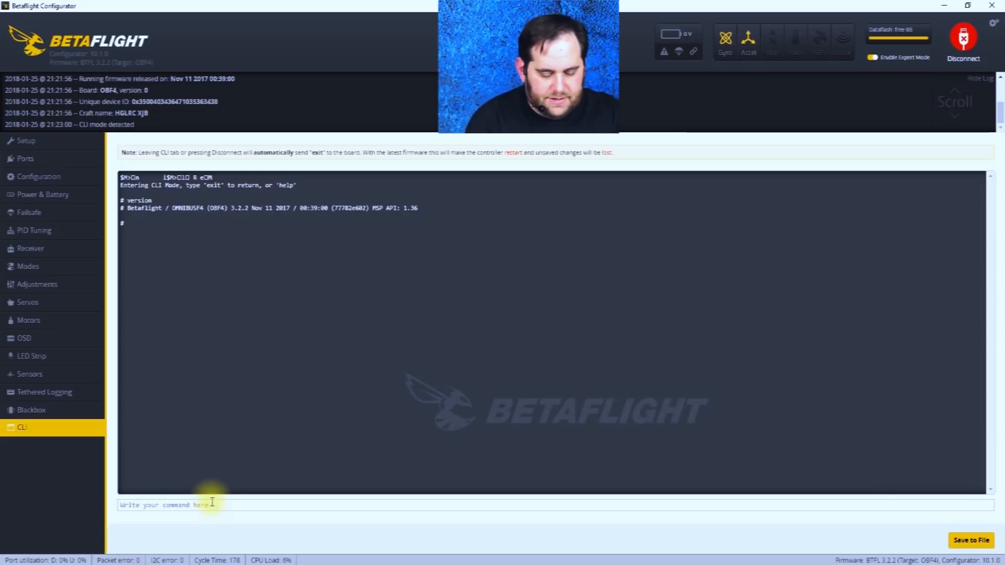
{"action": "type", "text": "dump"}
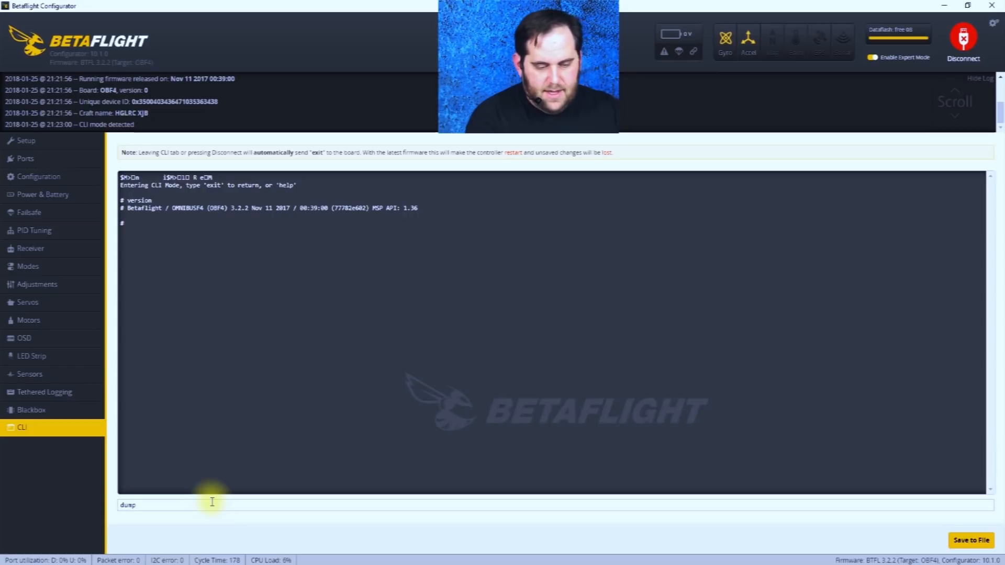
{"action": "key", "text": "Return"}
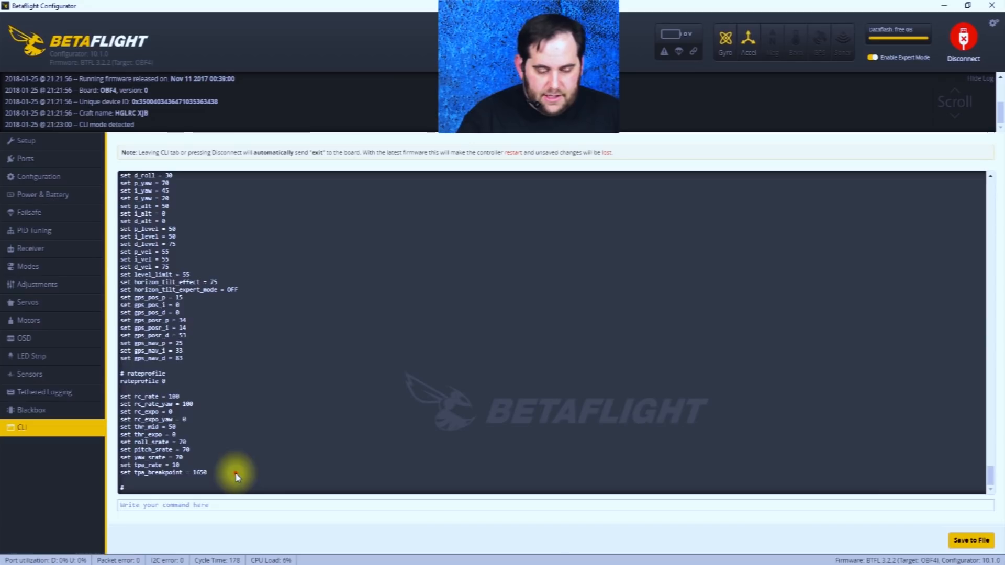
{"action": "left_click_drag", "start_coordinate": [235, 476], "coordinate": [385, 408]}
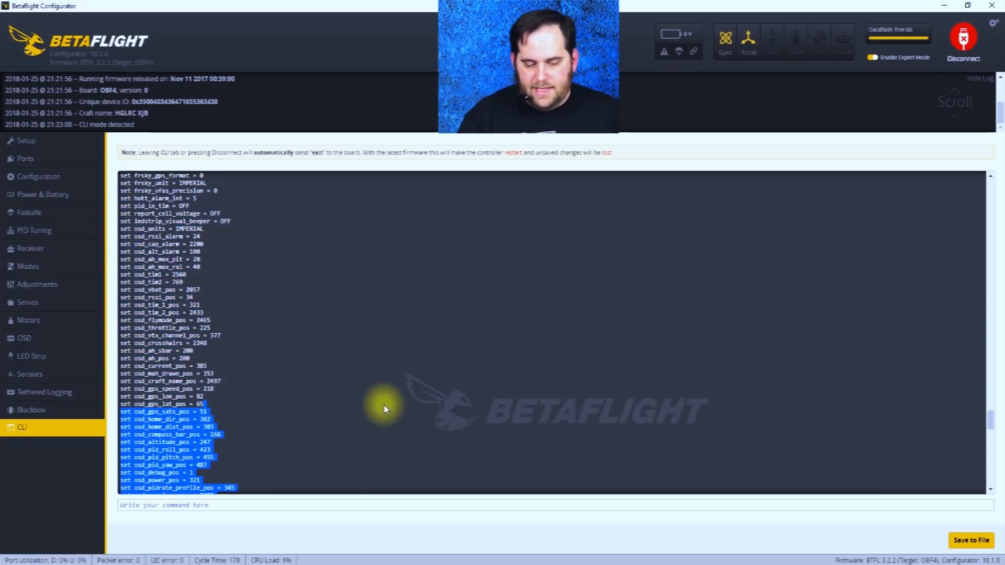
{"action": "scroll", "coordinate": [398, 411], "scroll_direction": "down", "scroll_amount": 15}
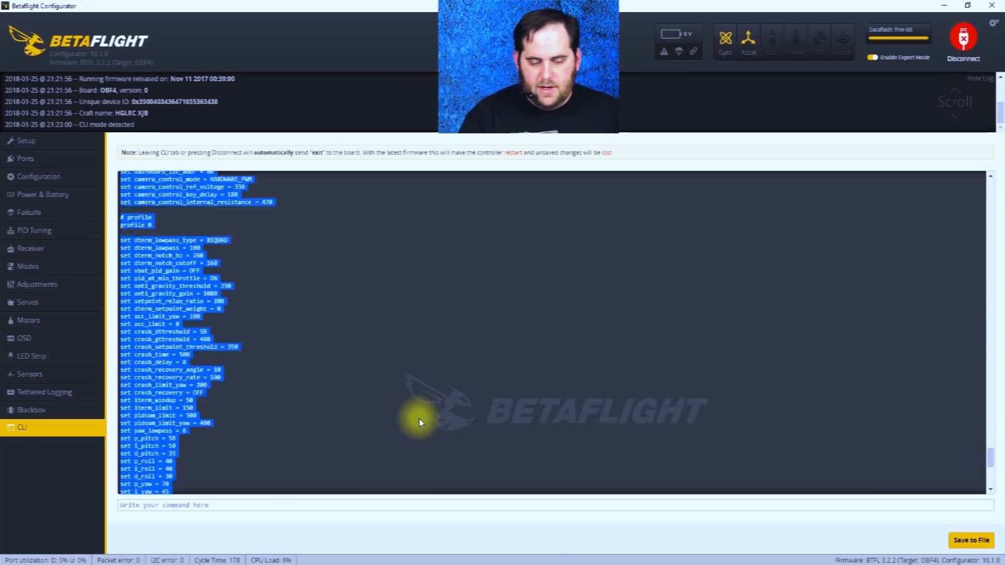
{"action": "left_click", "coordinate": [971, 543]}
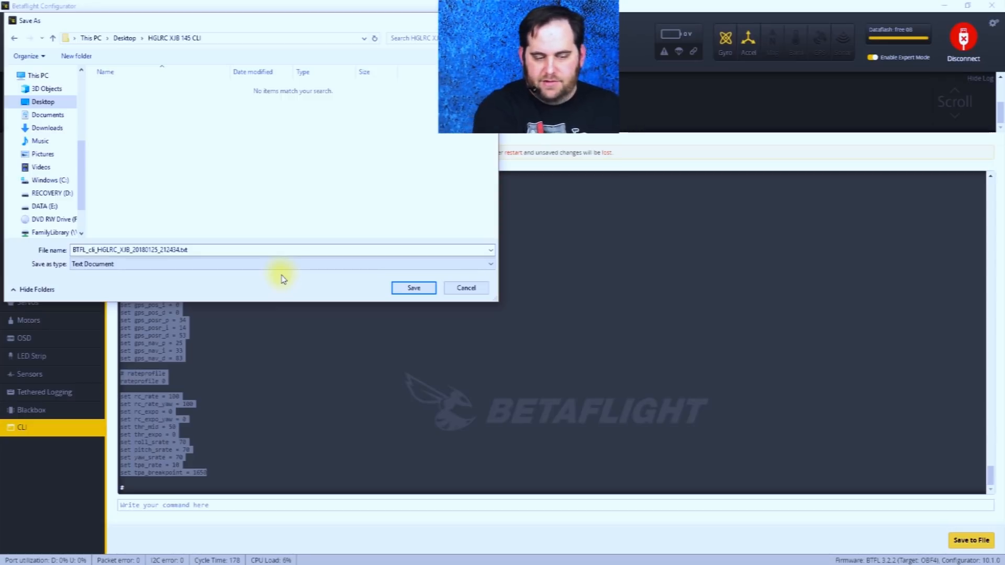
{"action": "left_click", "coordinate": [410, 287]}
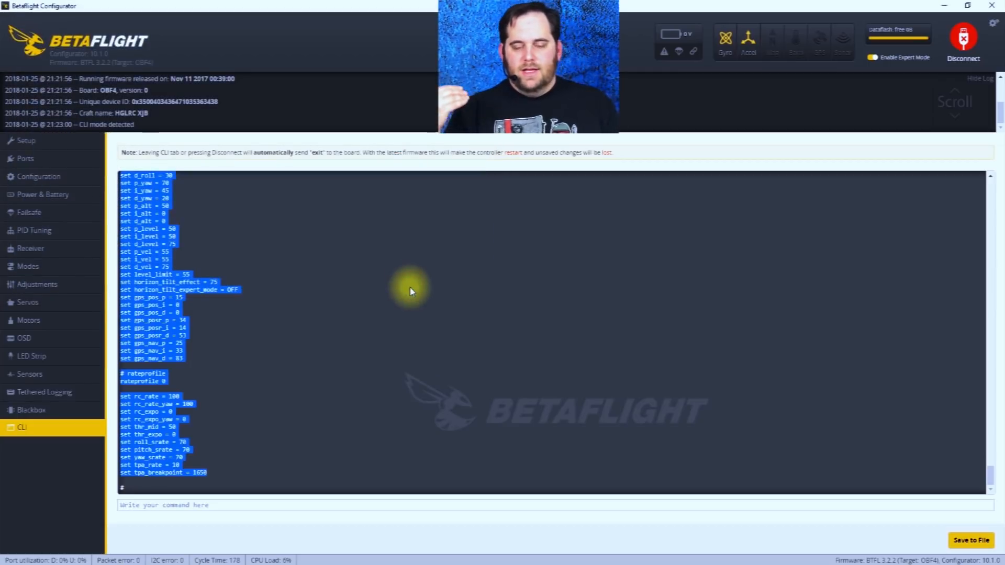
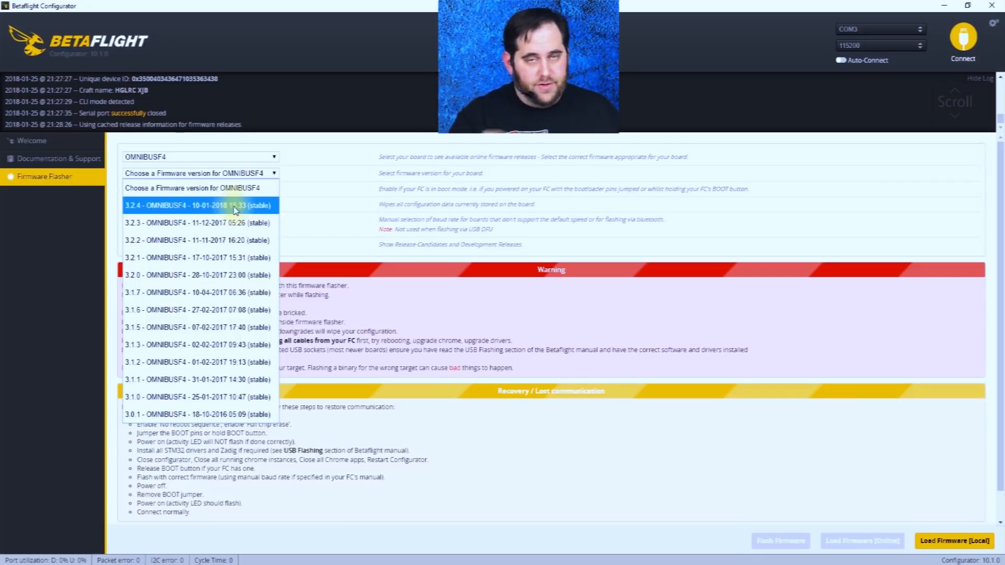
Choose firmware 3.2.4 (10-01-2018, stable) for the OMNIBUSF4 board in the firmware flasher
{"action": "left_click", "coordinate": [234, 210]}
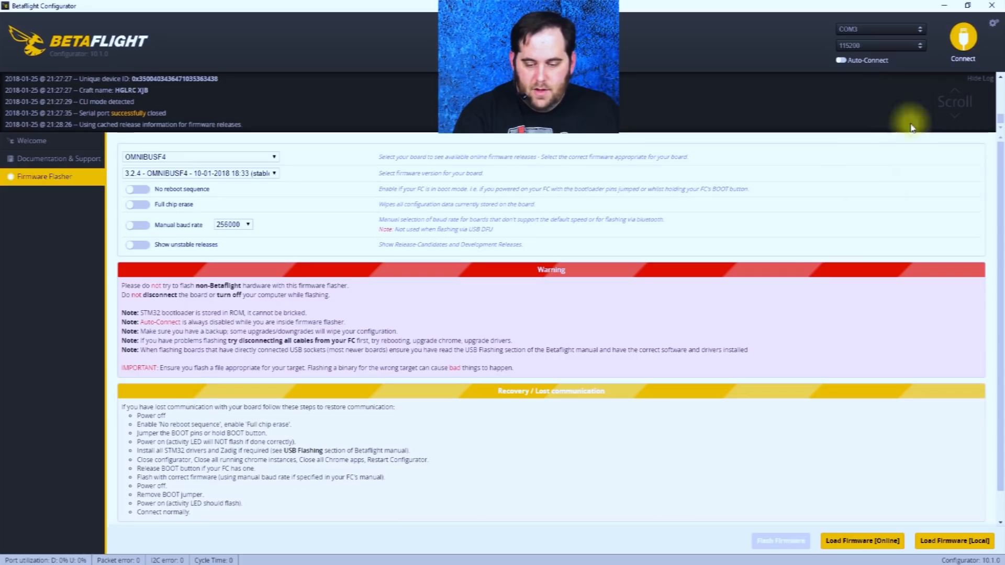
Connect to the flight controller and put it into bootloader mode with the CLI command bl
{"action": "left_click", "coordinate": [963, 37]}
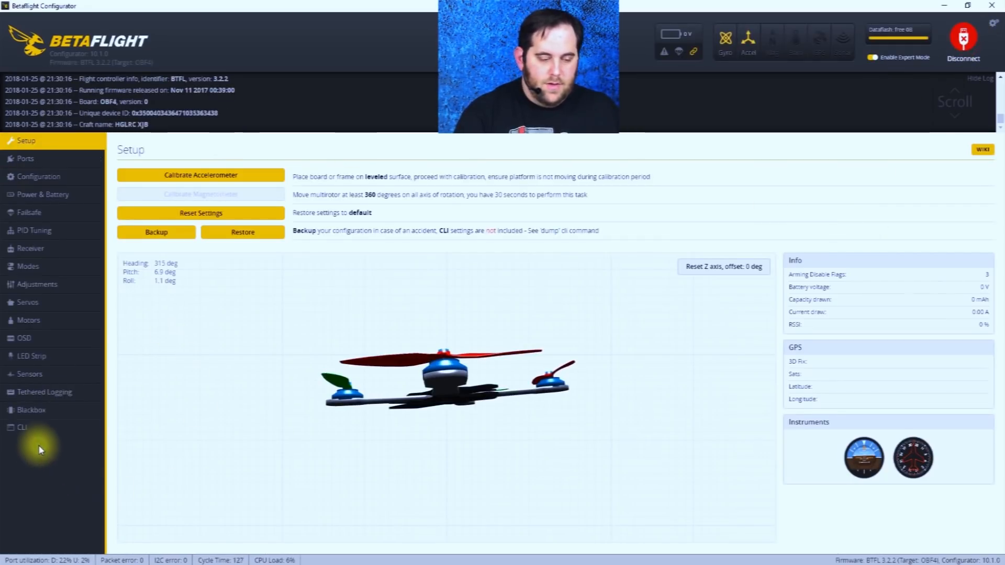
{"action": "left_click", "coordinate": [22, 427]}
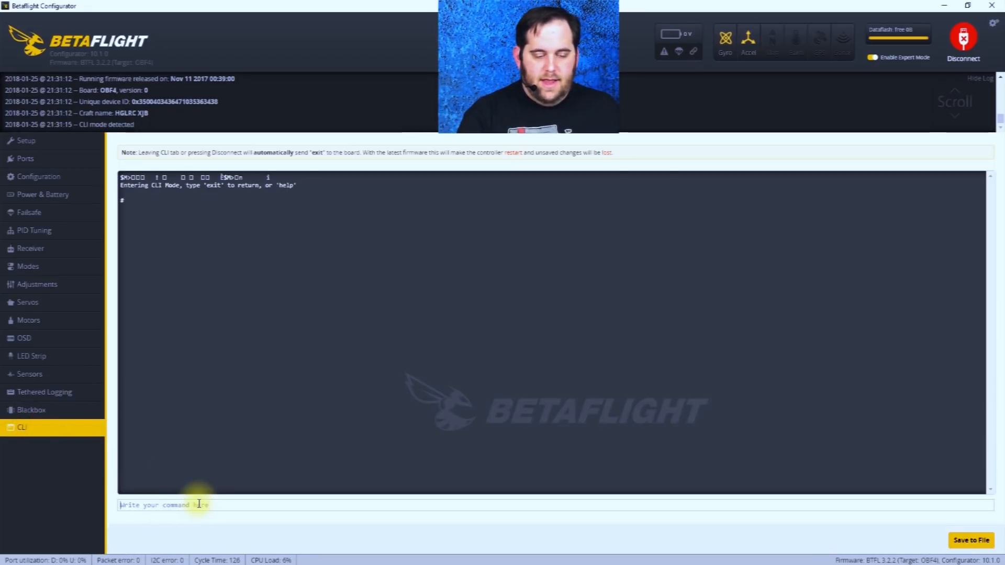
{"action": "type", "text": "bl"}
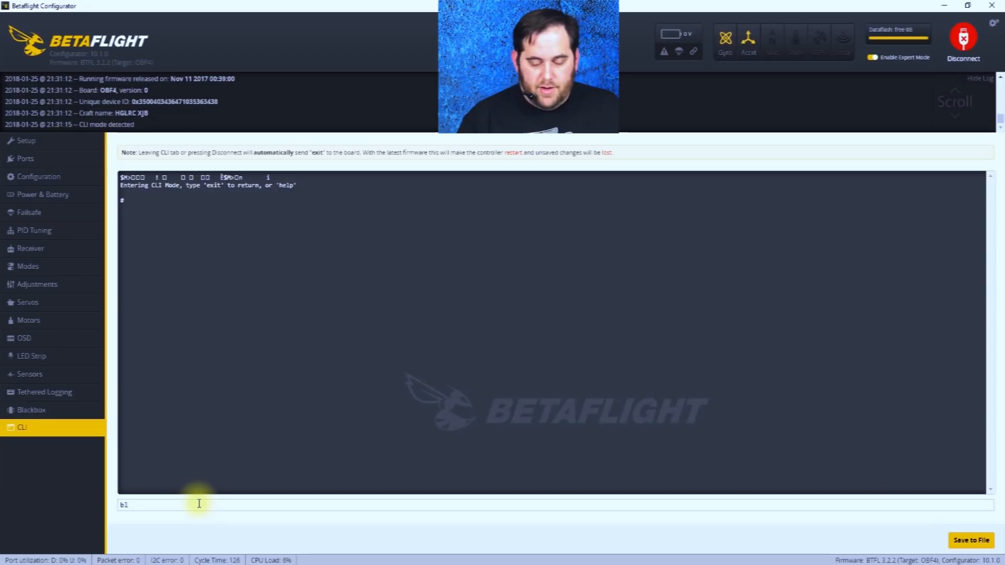
{"action": "key", "text": "Return"}
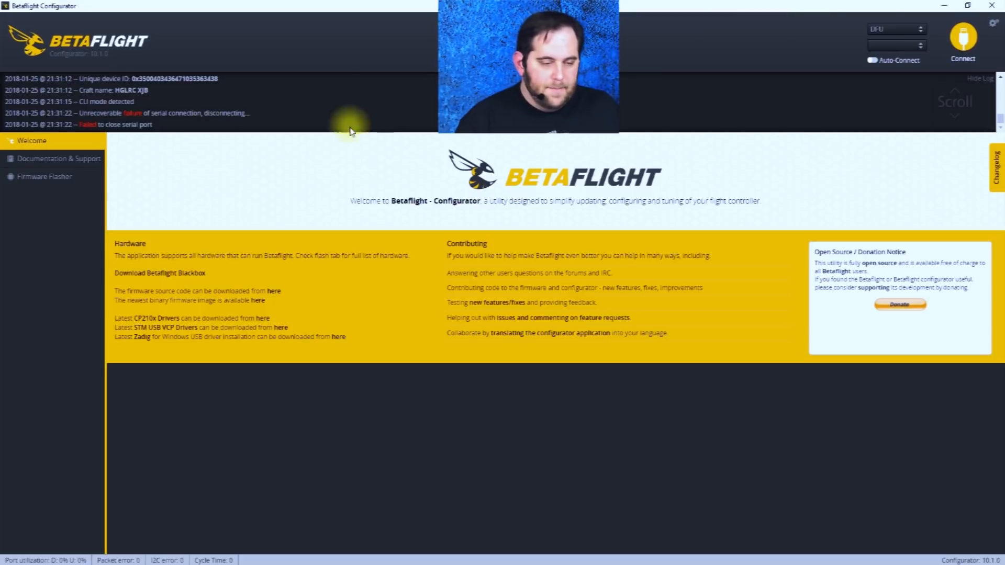
Load the online 3.2.4 stable firmware for OMNIBUSF4, flash it to the board, and dismiss the driver fixer warning
{"action": "left_click", "coordinate": [44, 177]}
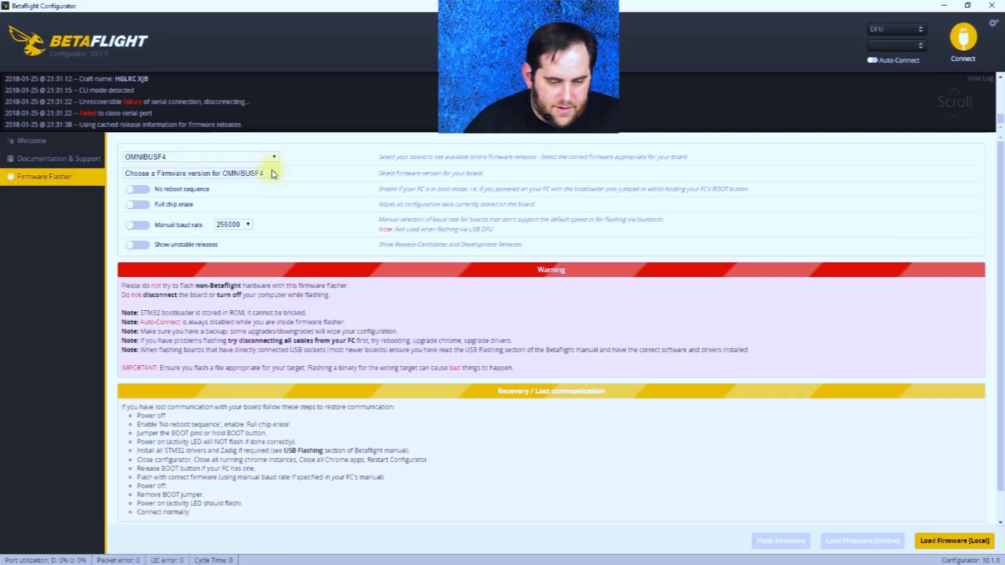
{"action": "left_click", "coordinate": [273, 174]}
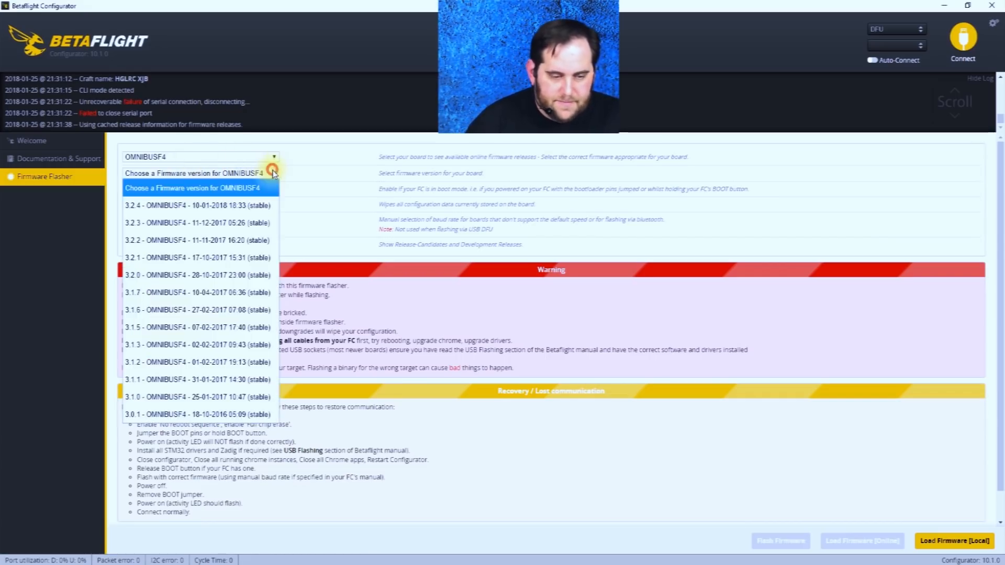
{"action": "left_click", "coordinate": [248, 206]}
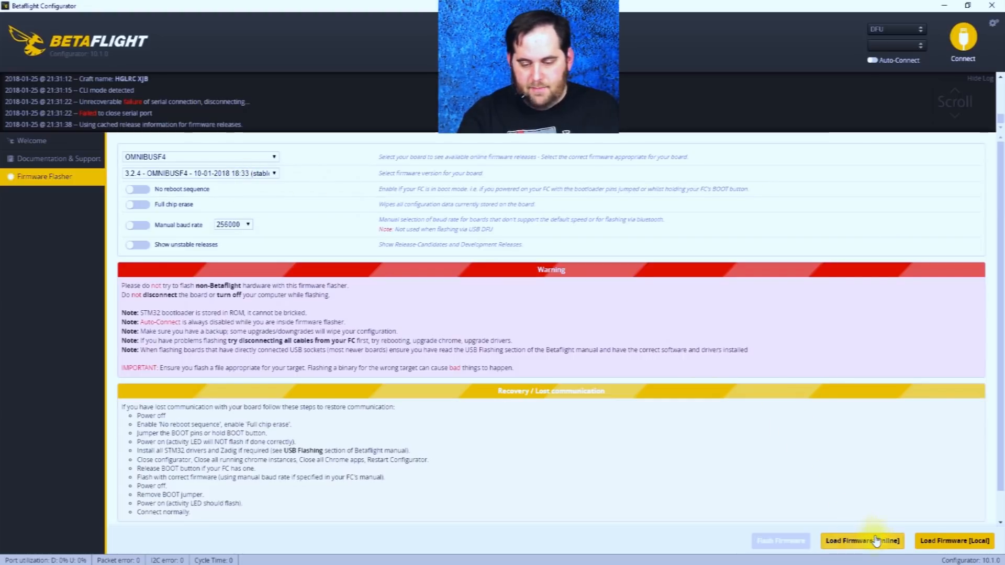
{"action": "left_click", "coordinate": [855, 539]}
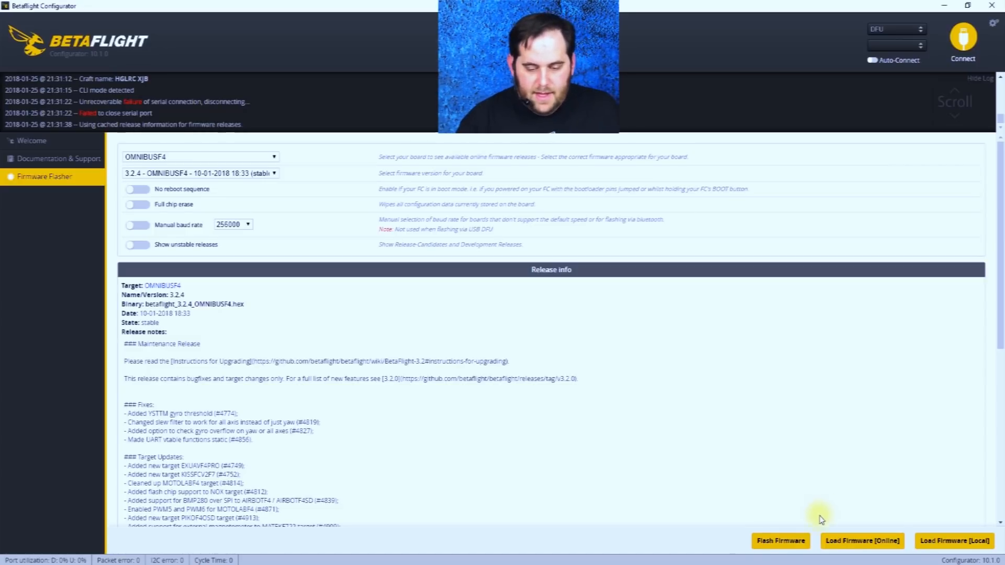
{"action": "left_click", "coordinate": [776, 542]}
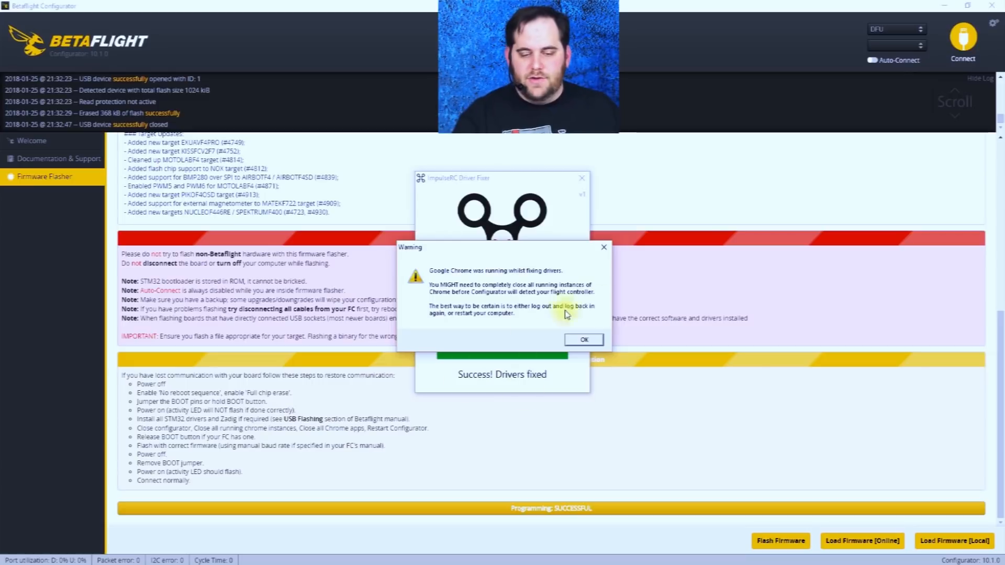
{"action": "left_click", "coordinate": [610, 246]}
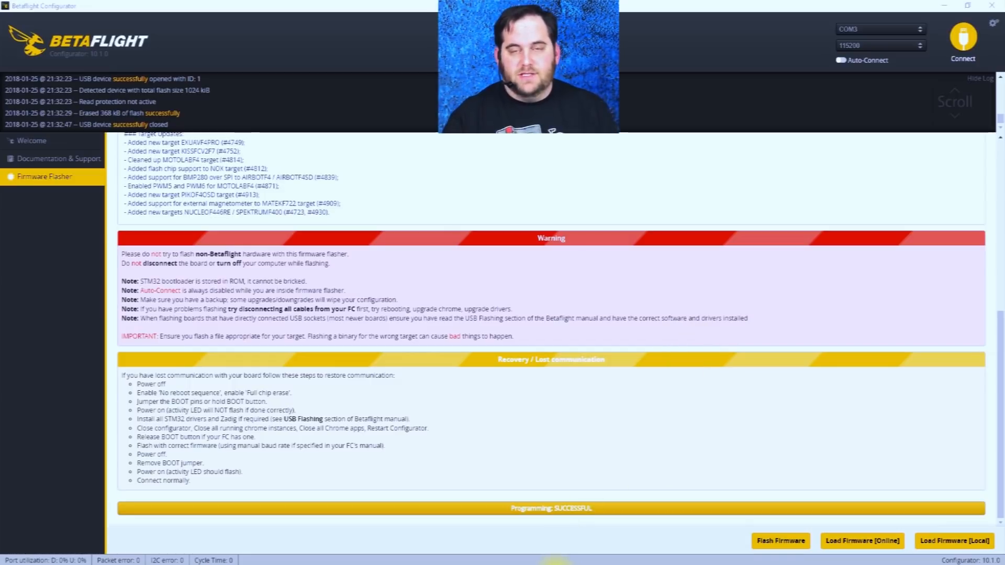
Switch to BLHeli Configurator, connect on COM3 at 115200, and read the setup of all four ESCs
{"action": "left_click", "coordinate": [555, 561]}
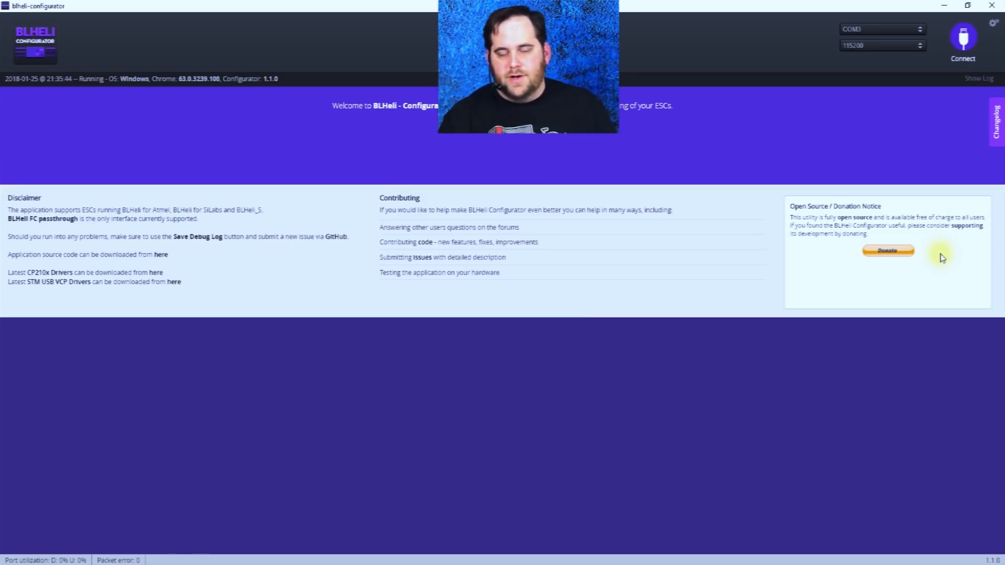
{"action": "left_click", "coordinate": [967, 40]}
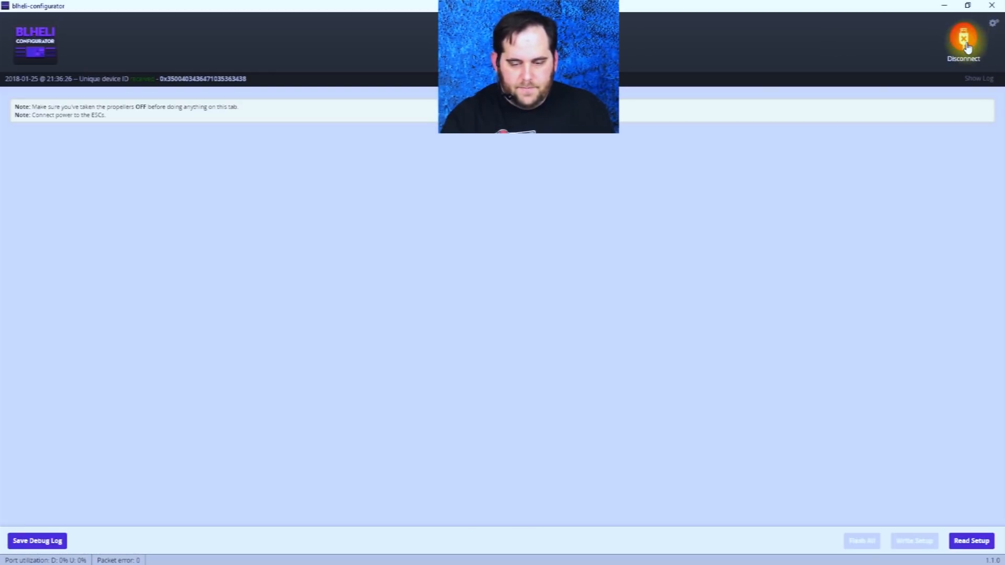
{"action": "left_click", "coordinate": [971, 542]}
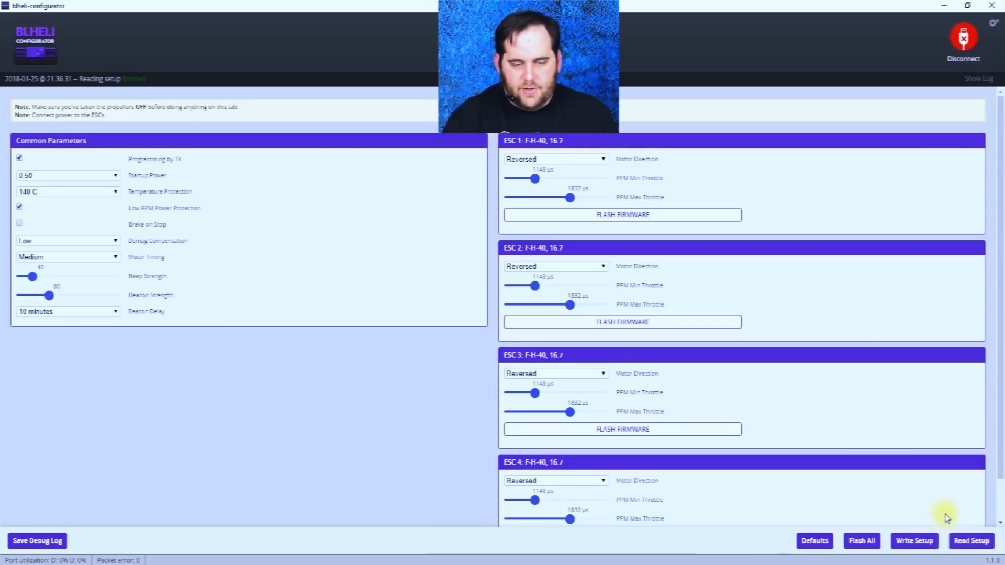
{"action": "scroll", "coordinate": [618, 298], "scroll_direction": "down", "scroll_amount": 1}
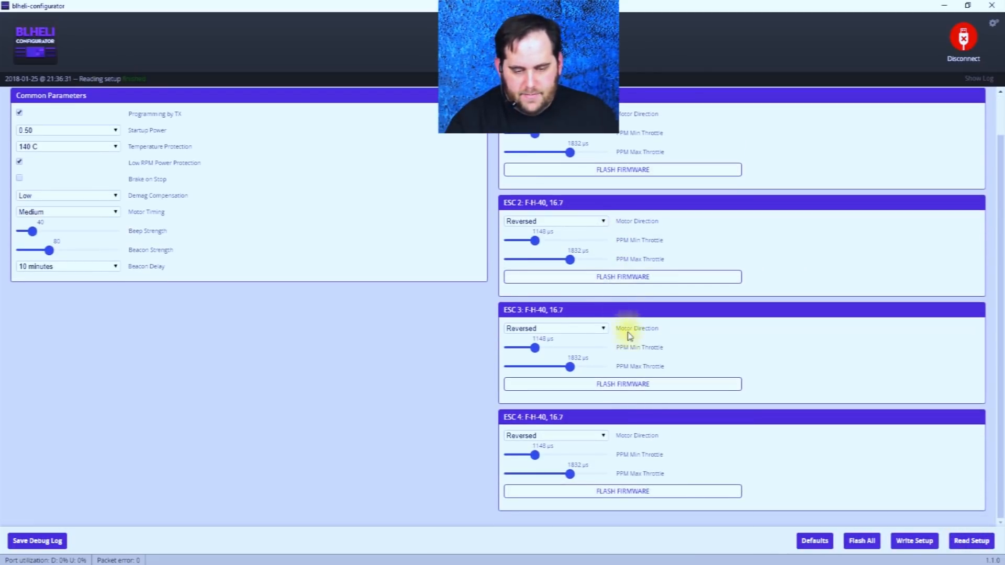
{"action": "scroll", "coordinate": [592, 153], "scroll_direction": "up", "scroll_amount": 1}
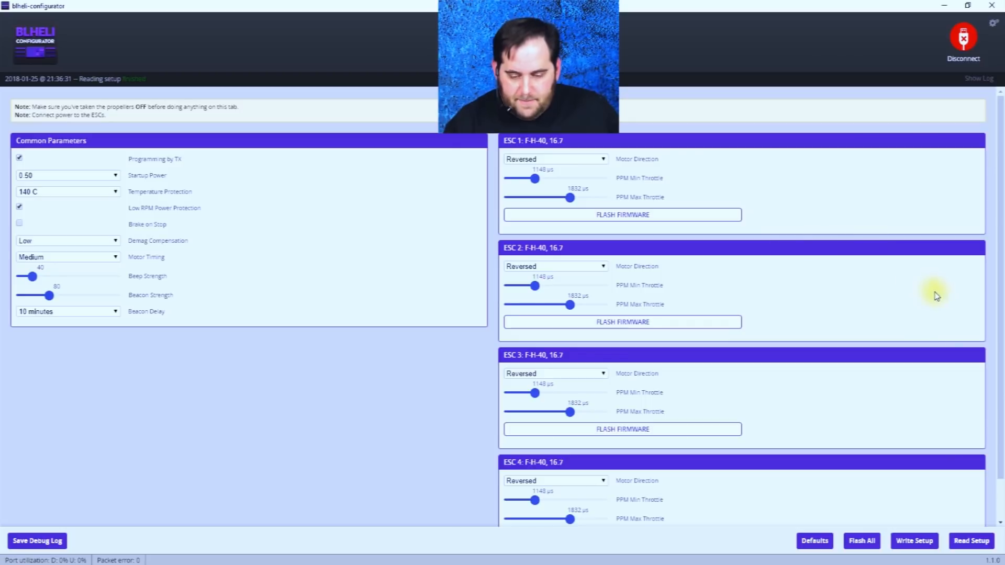
Start flashing all ESCs and choose version 16.7 [Official] for the F-H-40 target
{"action": "left_click", "coordinate": [860, 544]}
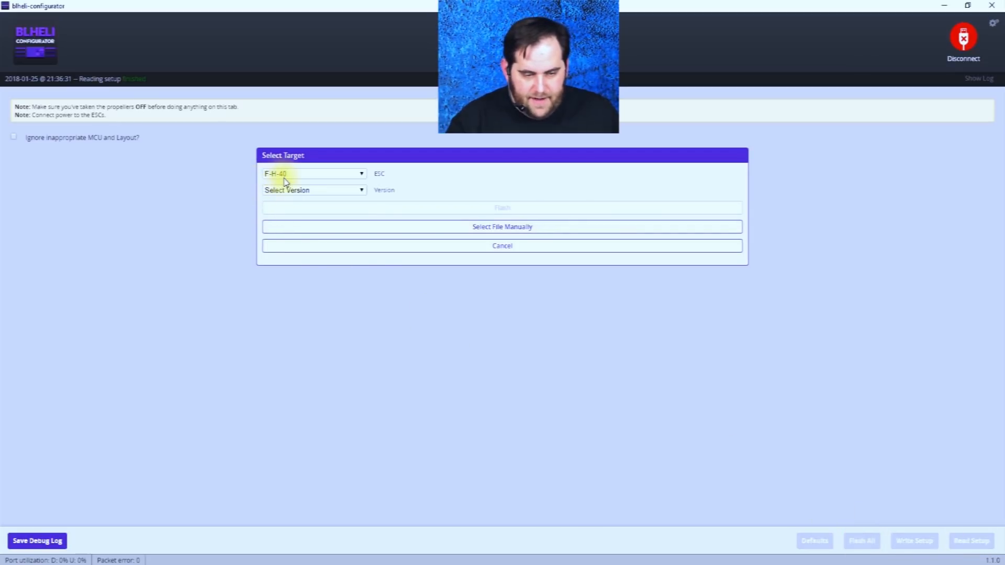
{"action": "left_click", "coordinate": [361, 192]}
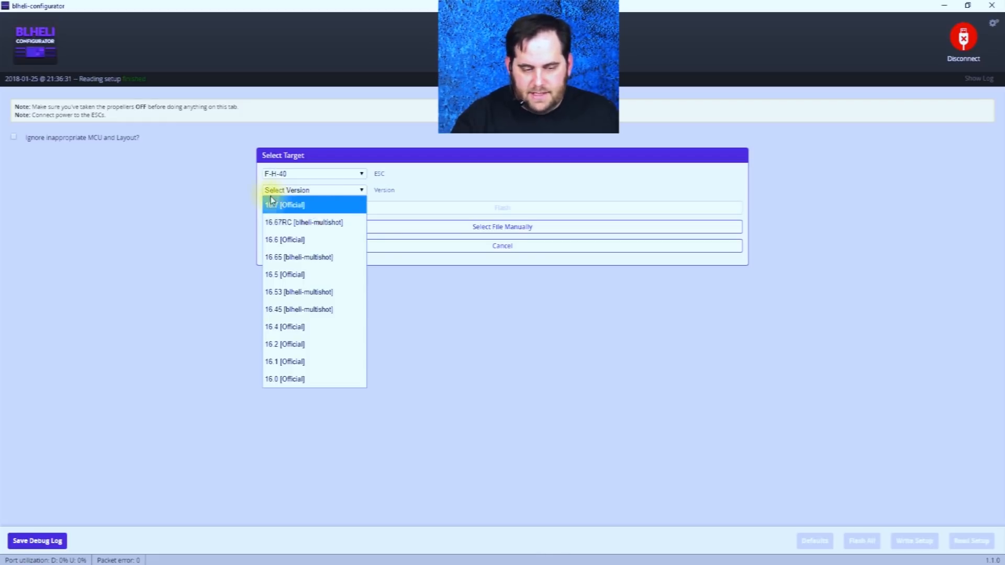
{"action": "left_click", "coordinate": [291, 203]}
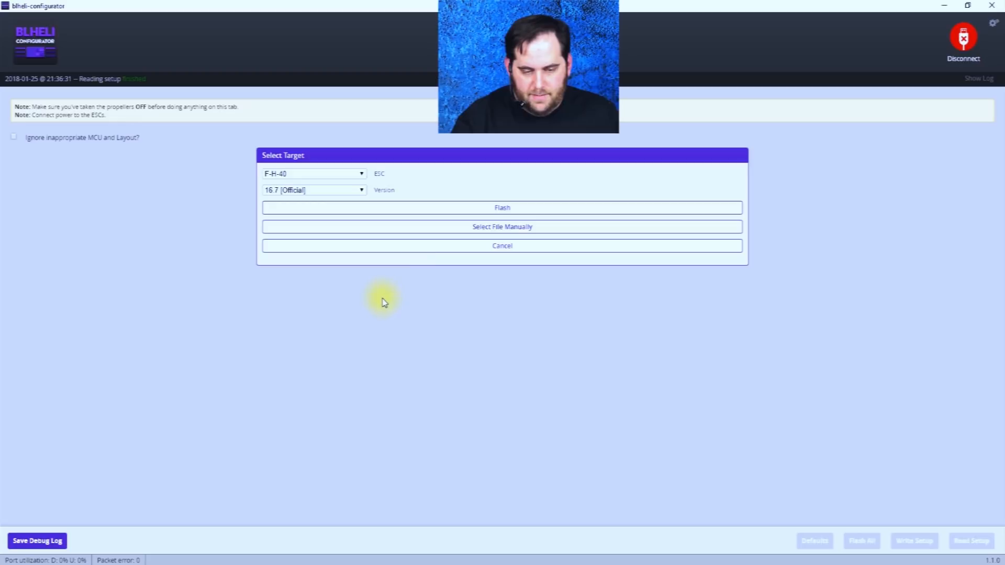
{"action": "left_click", "coordinate": [502, 208]}
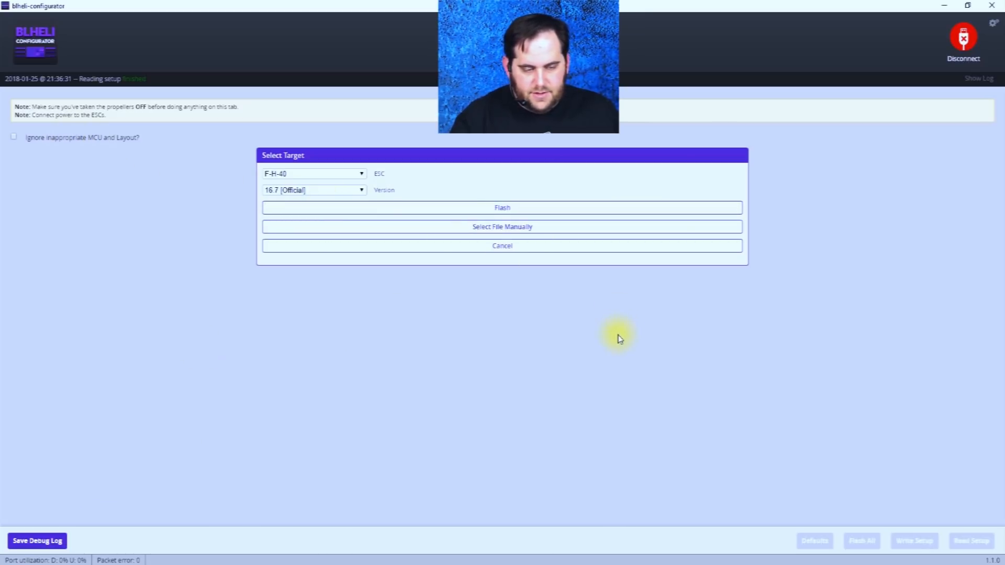
Disconnect from the ESCs, switch to Betaflight Configurator, and connect to the flight controller on COM3 at 115200
{"action": "left_click", "coordinate": [963, 38]}
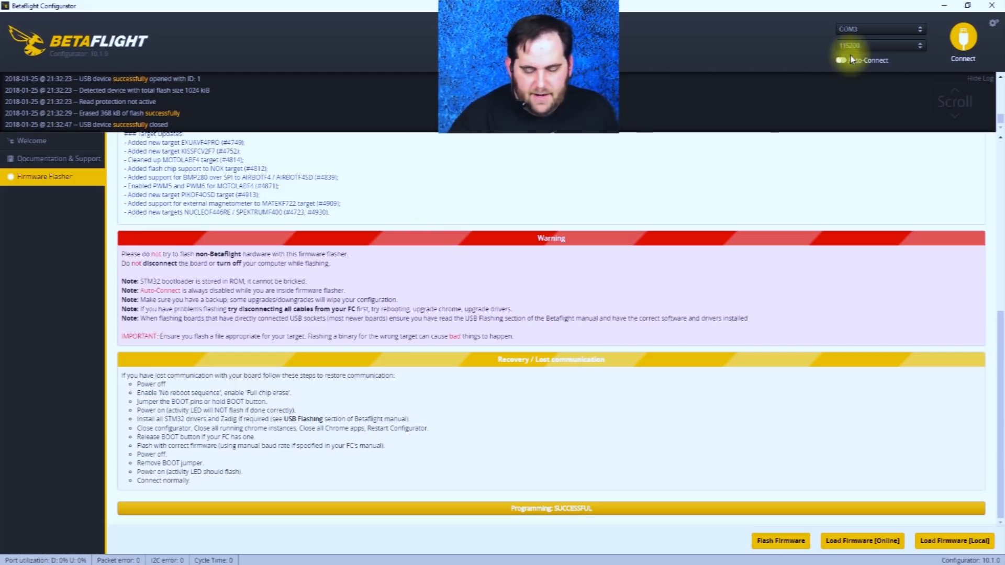
{"action": "left_click", "coordinate": [962, 37]}
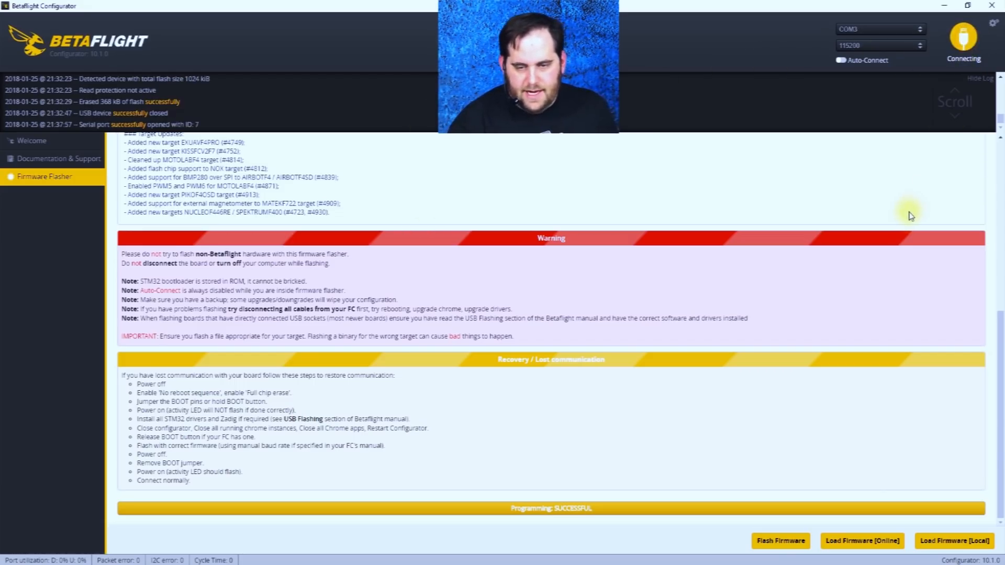
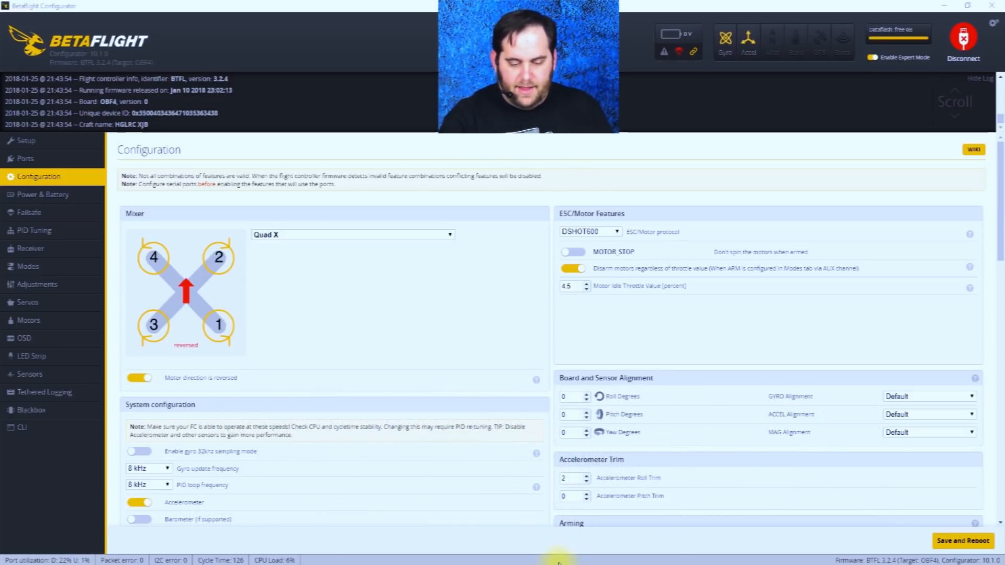
Disconnect, switch to BLHeli Configurator to read the ESC setup on COM3, and check ESC 1's motor direction options, keeping Reversed
{"action": "left_click", "coordinate": [962, 42]}
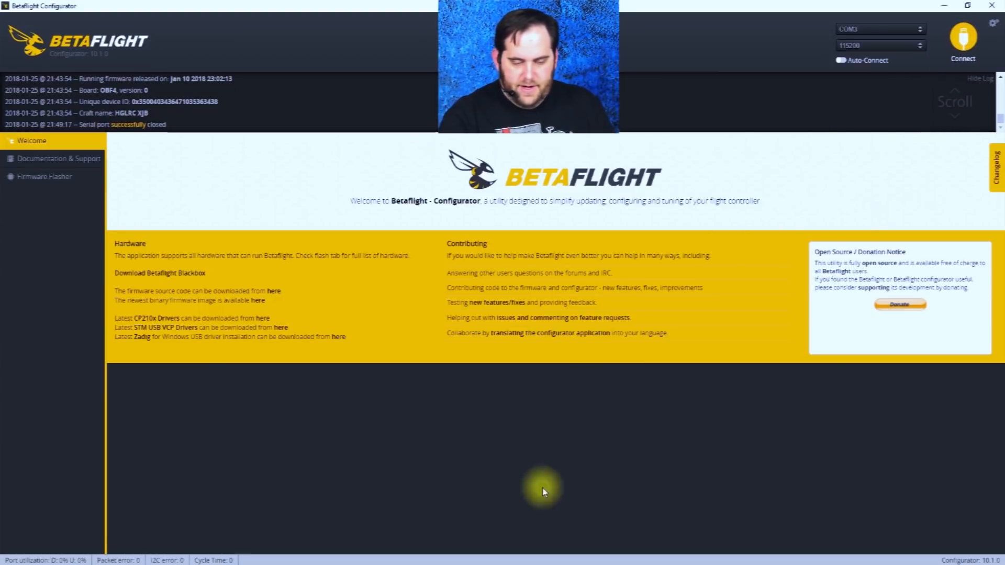
{"action": "left_click", "coordinate": [548, 564]}
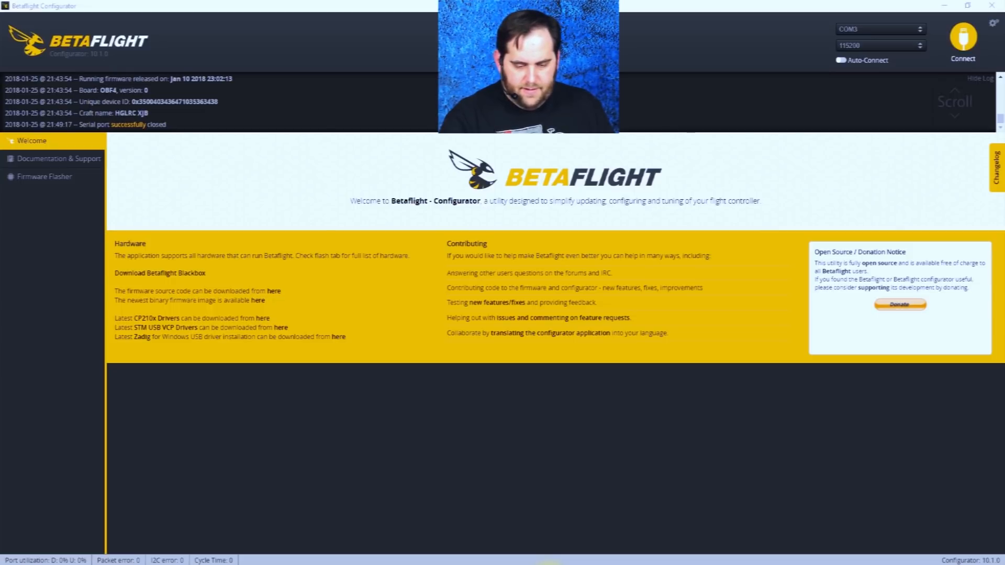
{"action": "left_click", "coordinate": [726, 563]}
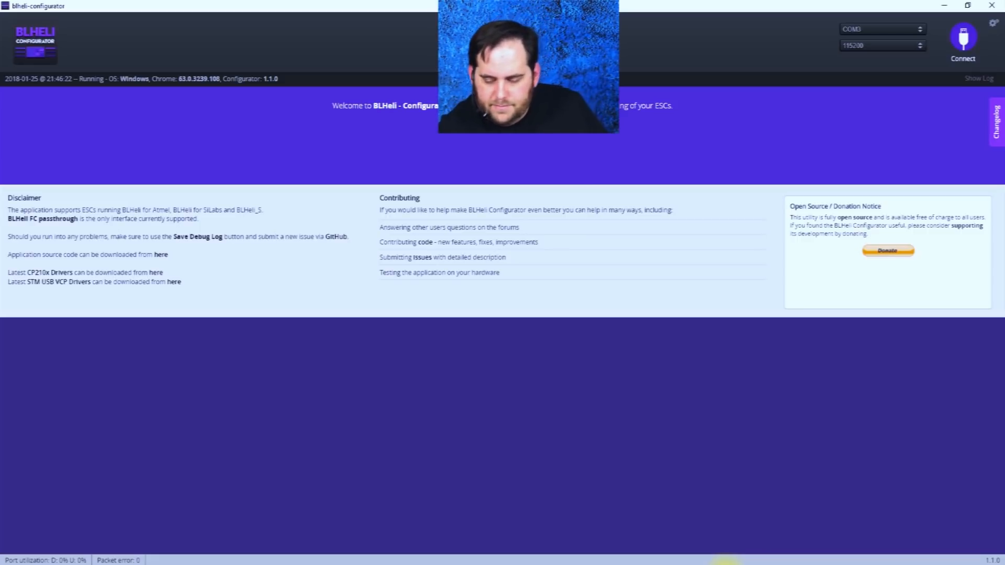
{"action": "left_click", "coordinate": [963, 38]}
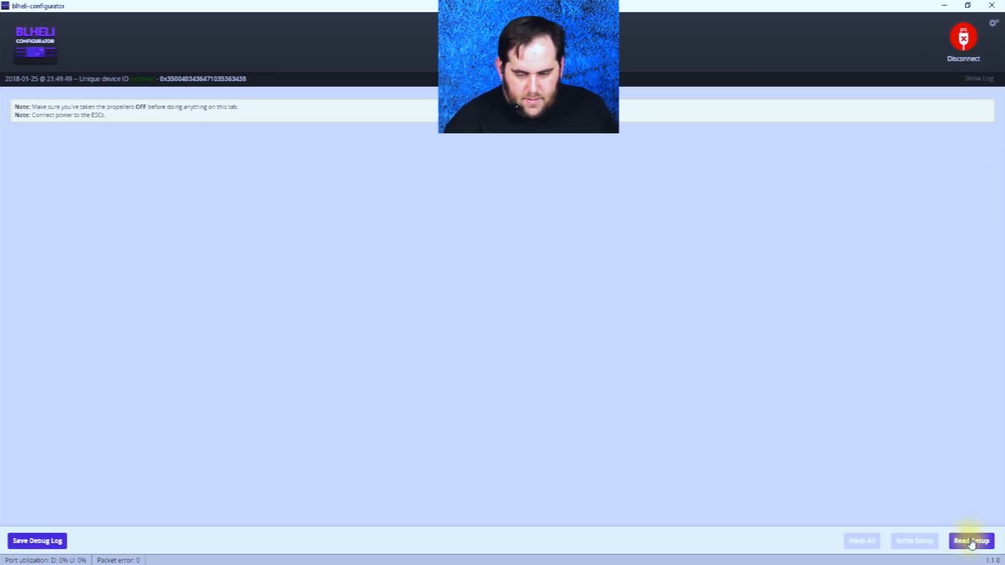
{"action": "left_click", "coordinate": [969, 540]}
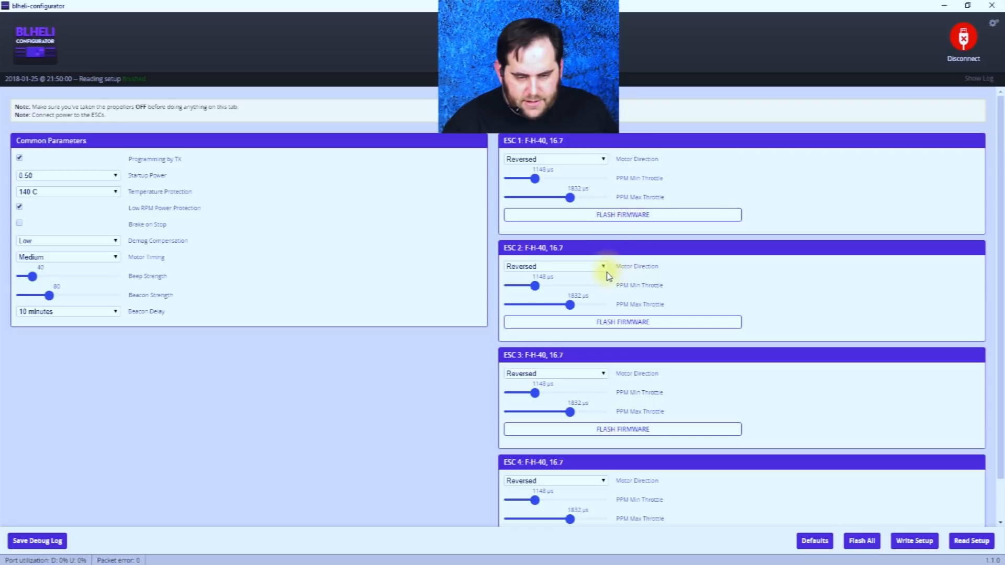
{"action": "left_click", "coordinate": [598, 158]}
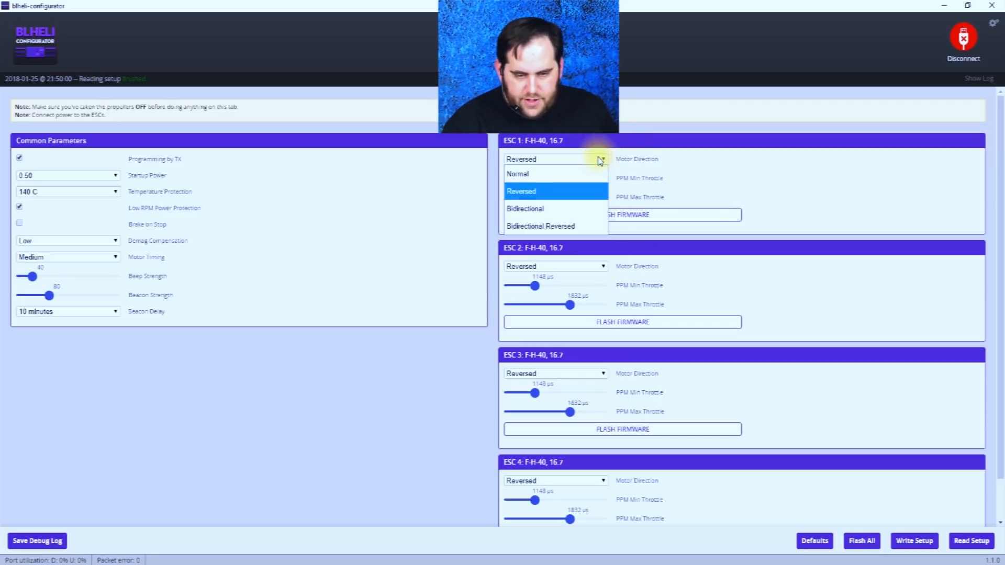
{"action": "left_click", "coordinate": [550, 191]}
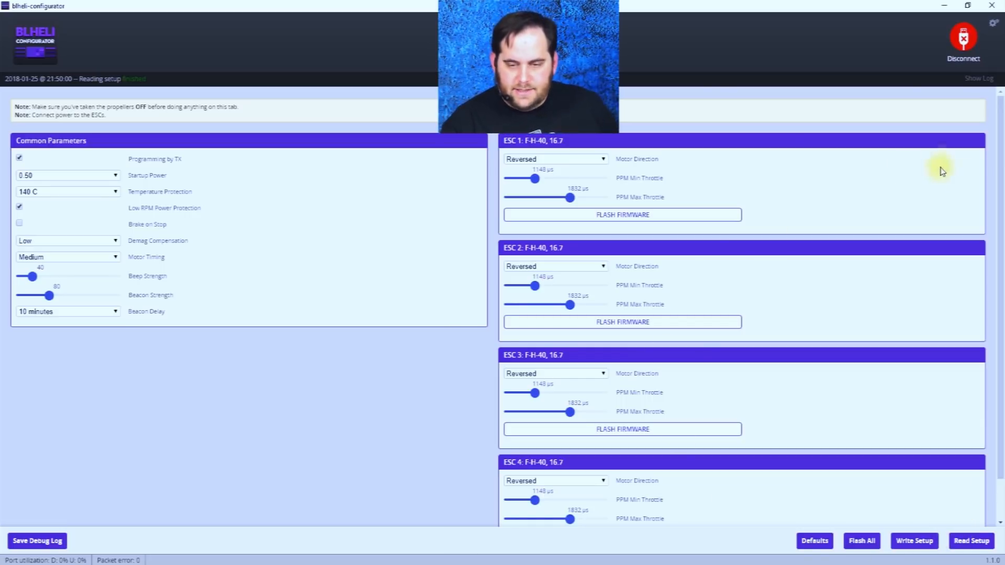
Disconnect the ESC session, switch back to Betaflight Configurator, reconnect on COM3, and open the flight controller's Configuration page
{"action": "left_click", "coordinate": [963, 39]}
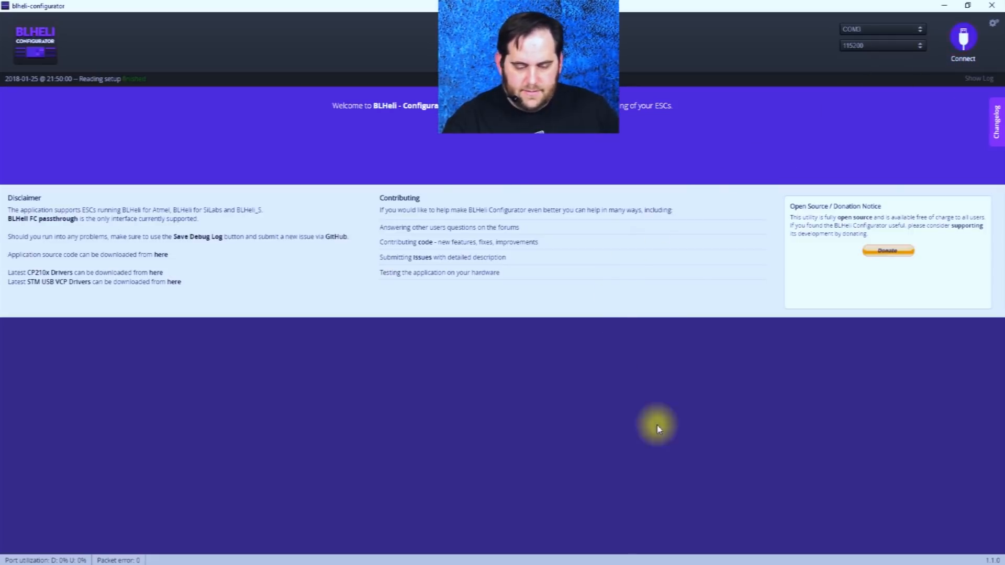
{"action": "left_click", "coordinate": [658, 563]}
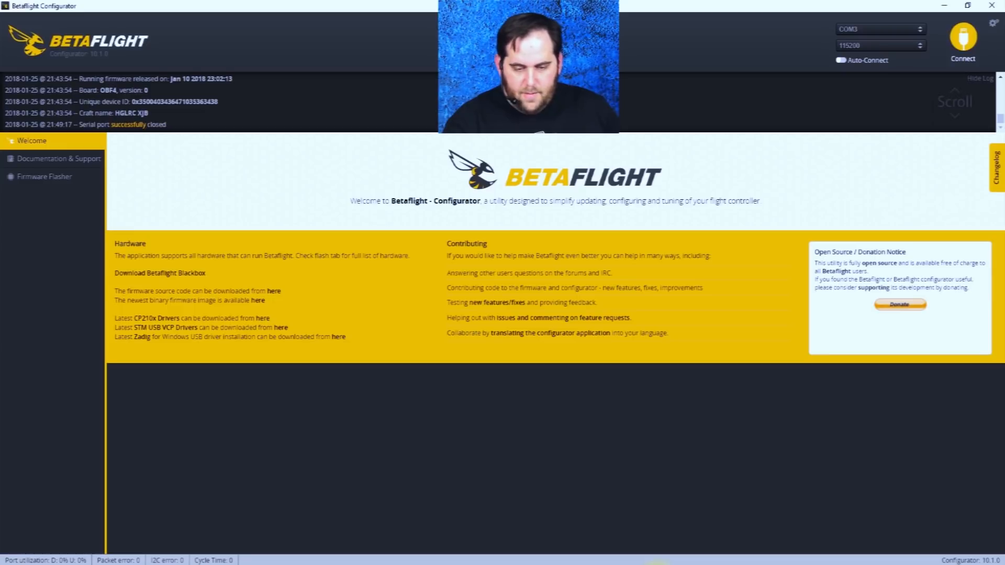
{"action": "left_click", "coordinate": [964, 42]}
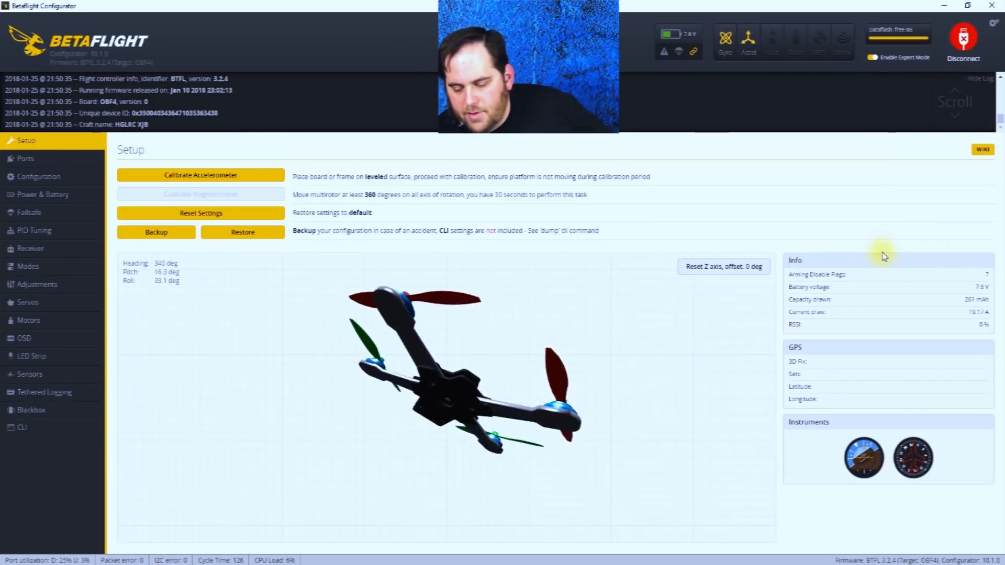
{"action": "left_click", "coordinate": [34, 178]}
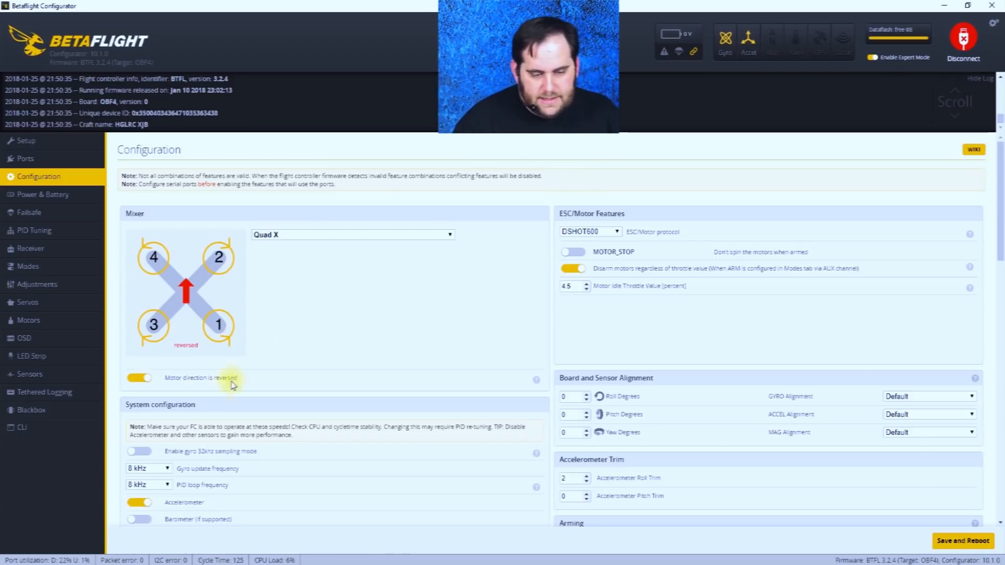
Review the available gyro update frequency and PID loop frequency options in the system configuration
{"action": "scroll", "coordinate": [320, 377], "scroll_direction": "down", "scroll_amount": 3}
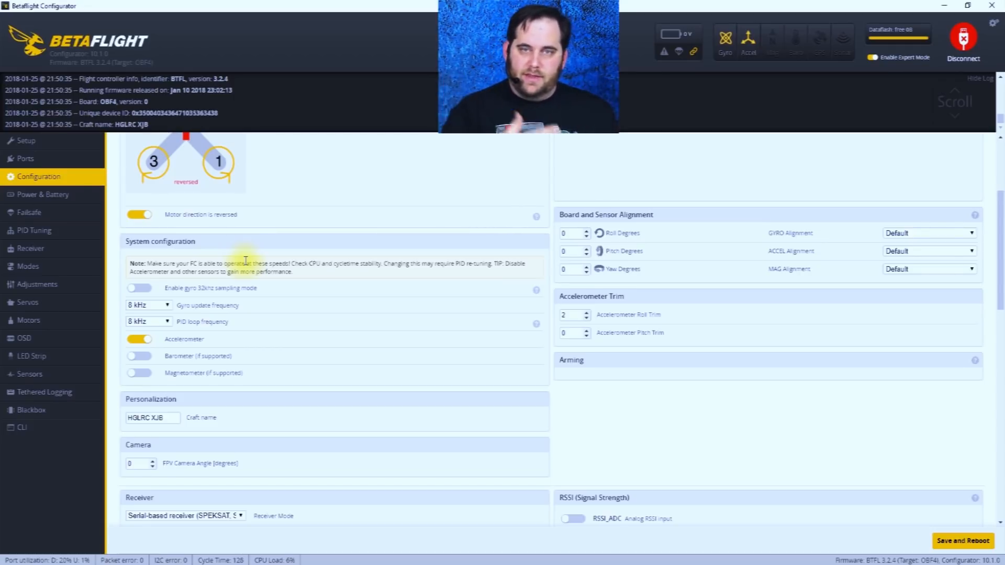
{"action": "left_click", "coordinate": [166, 305]}
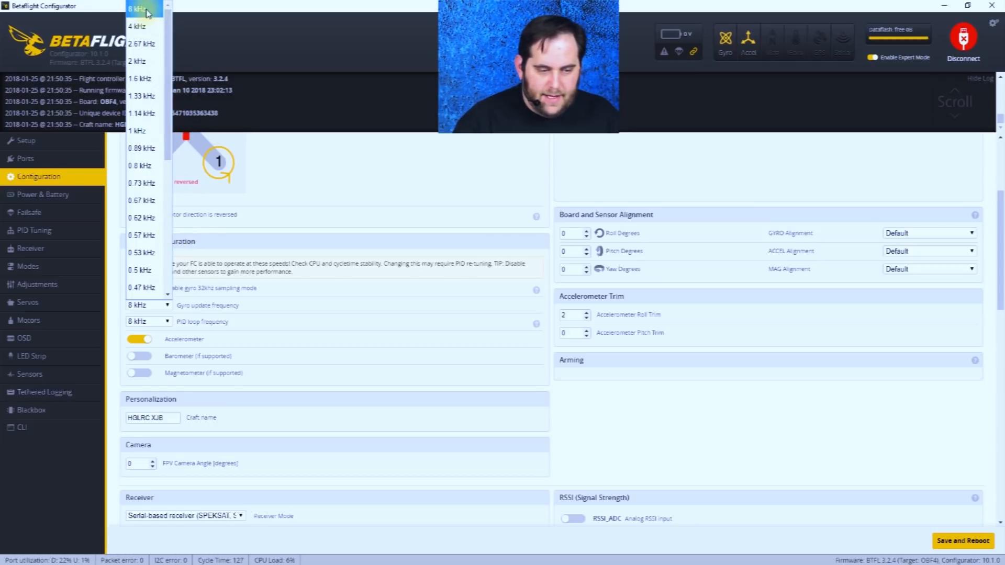
{"action": "left_click", "coordinate": [168, 321]}
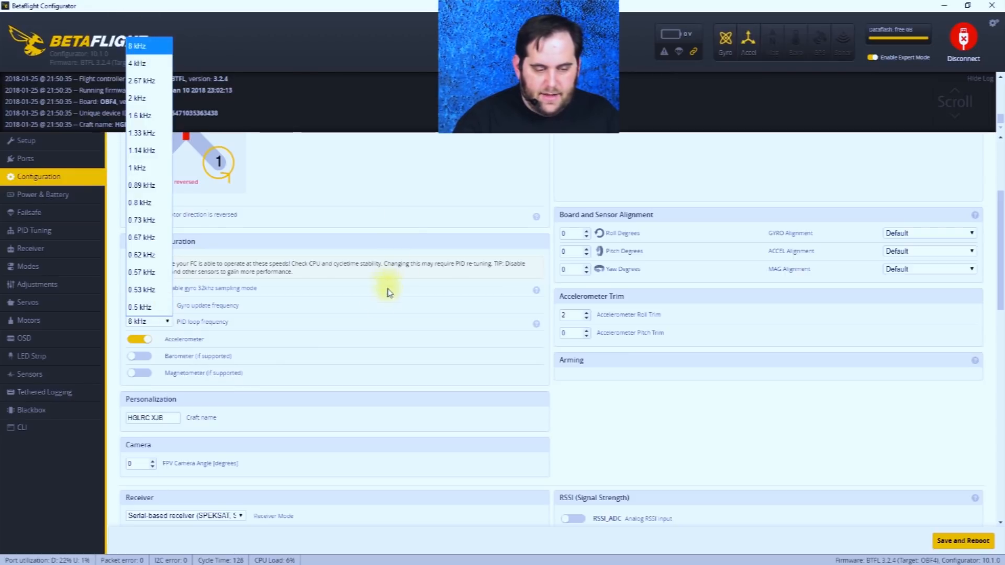
{"action": "left_click", "coordinate": [373, 305]}
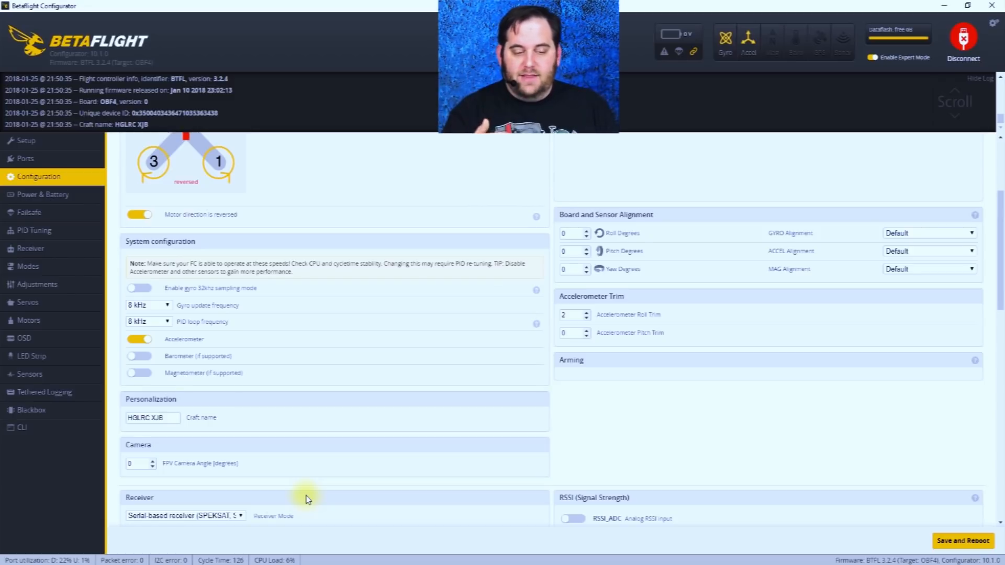
Set the gyro update frequency to 4 kHz and the PID loop frequency to 2 kHz
{"action": "left_click", "coordinate": [165, 307]}
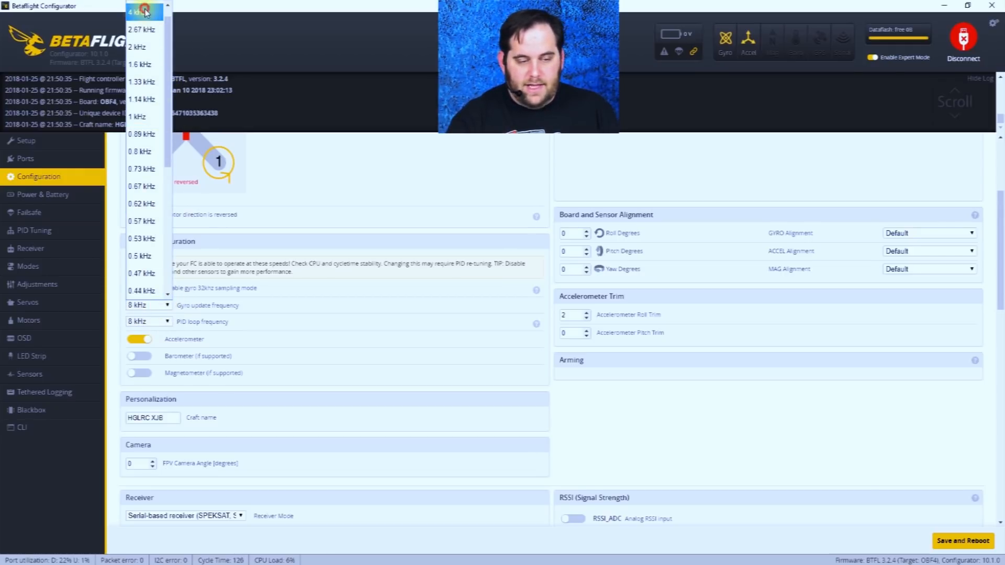
{"action": "left_click", "coordinate": [145, 12]}
{"action": "left_click", "coordinate": [168, 321]}
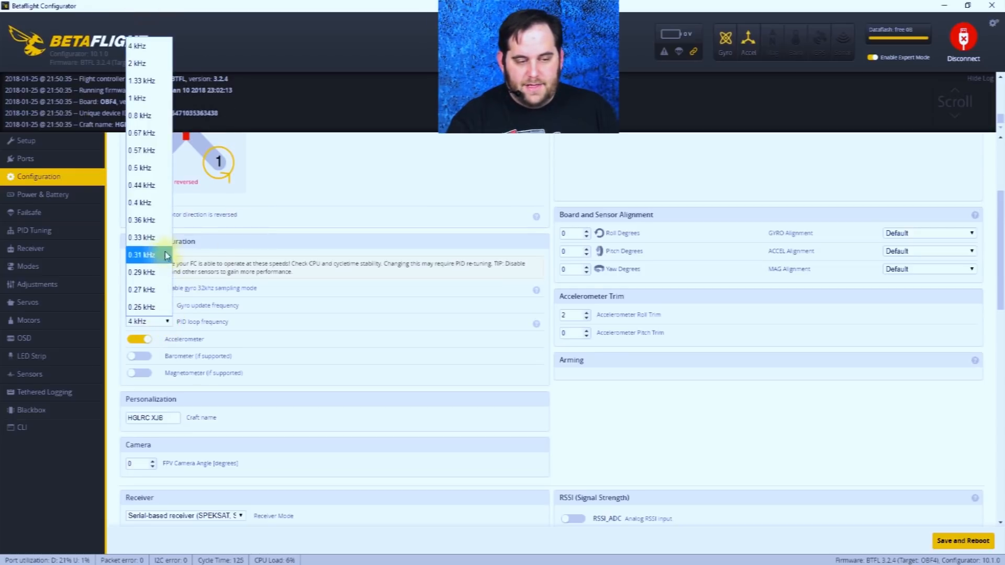
{"action": "left_click", "coordinate": [145, 63]}
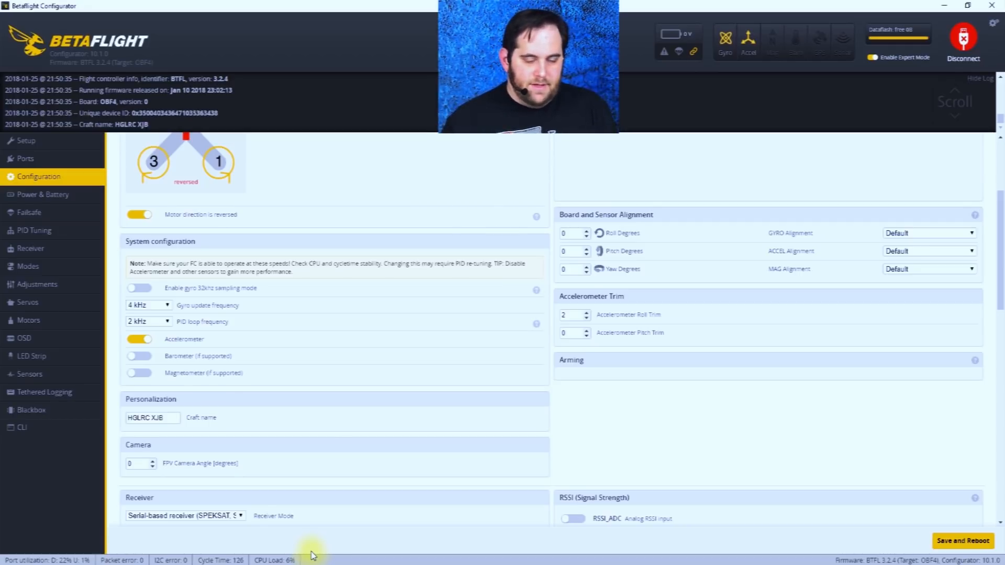
Set both the gyro update frequency and the PID loop frequency to 8 kHz
{"action": "left_click", "coordinate": [166, 306]}
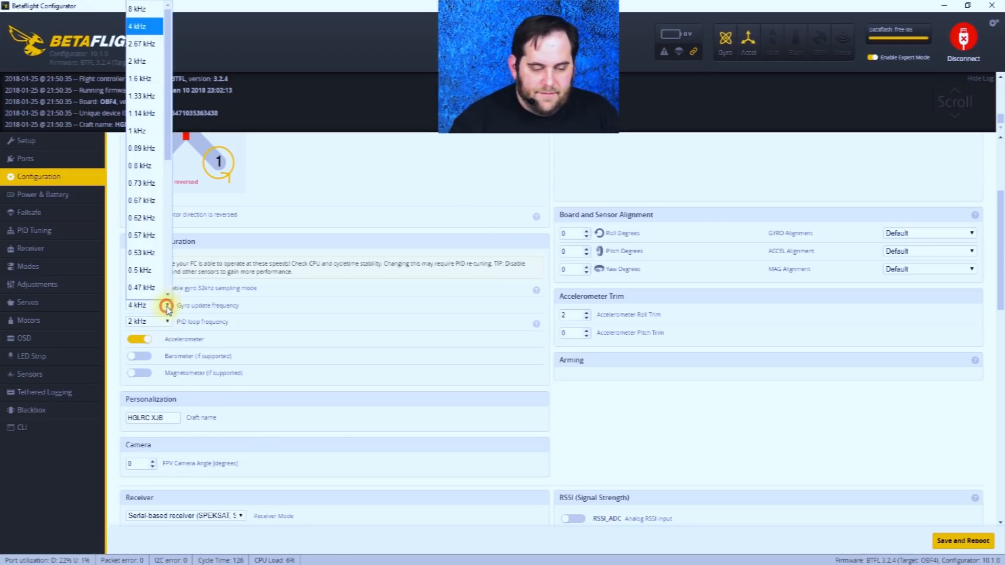
{"action": "left_click", "coordinate": [162, 33]}
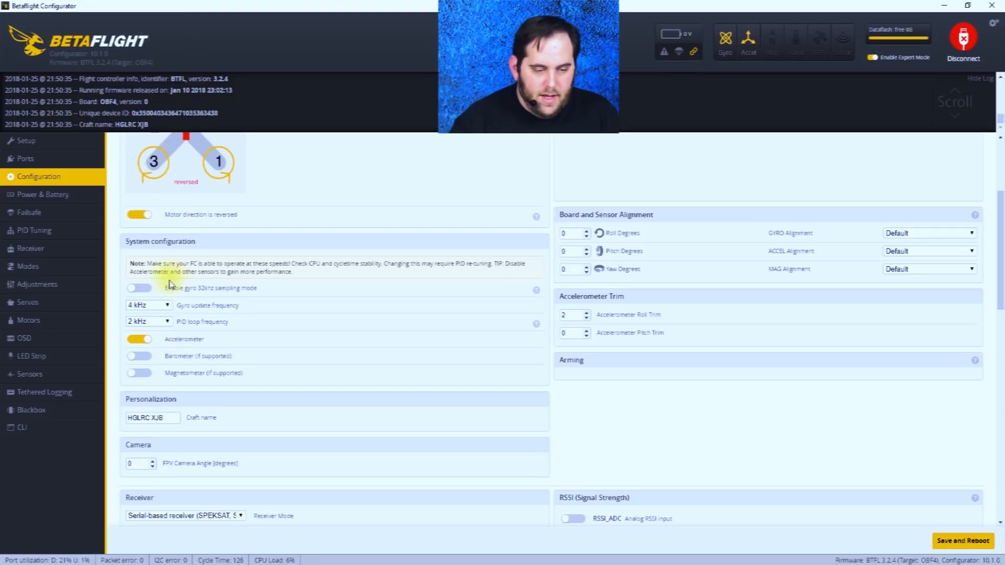
{"action": "left_click", "coordinate": [167, 306]}
{"action": "left_click", "coordinate": [138, 6]}
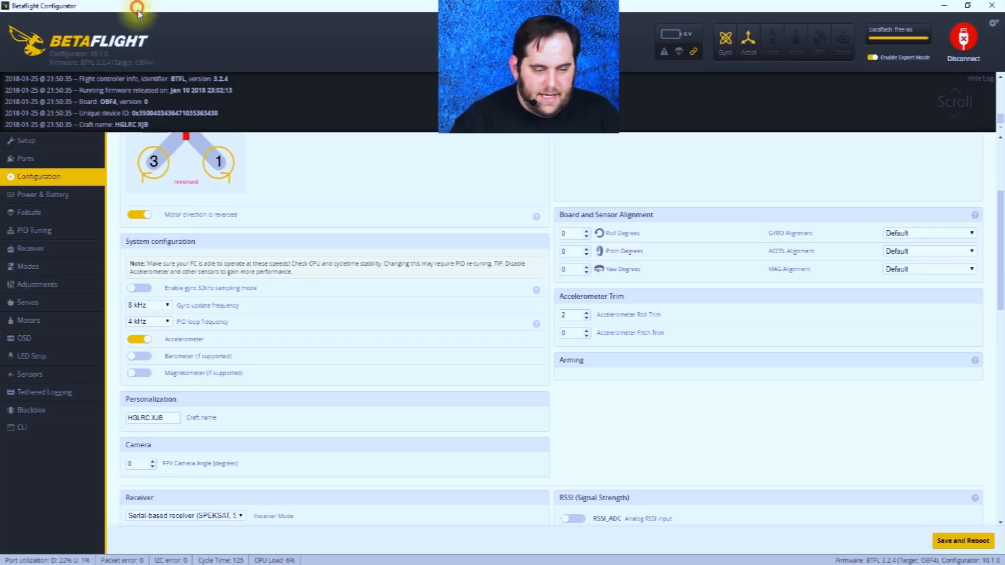
{"action": "left_click", "coordinate": [157, 321]}
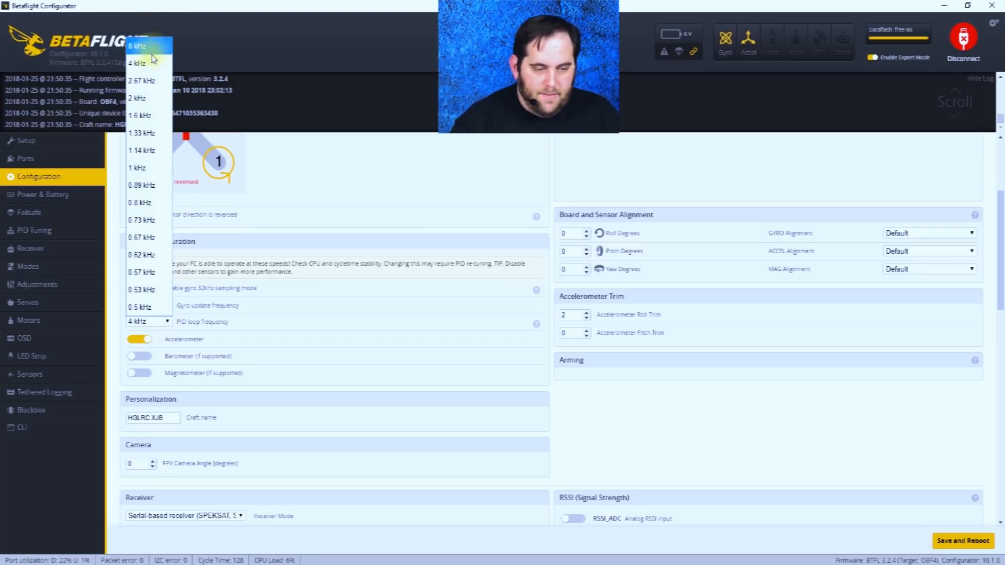
{"action": "left_click", "coordinate": [137, 46]}
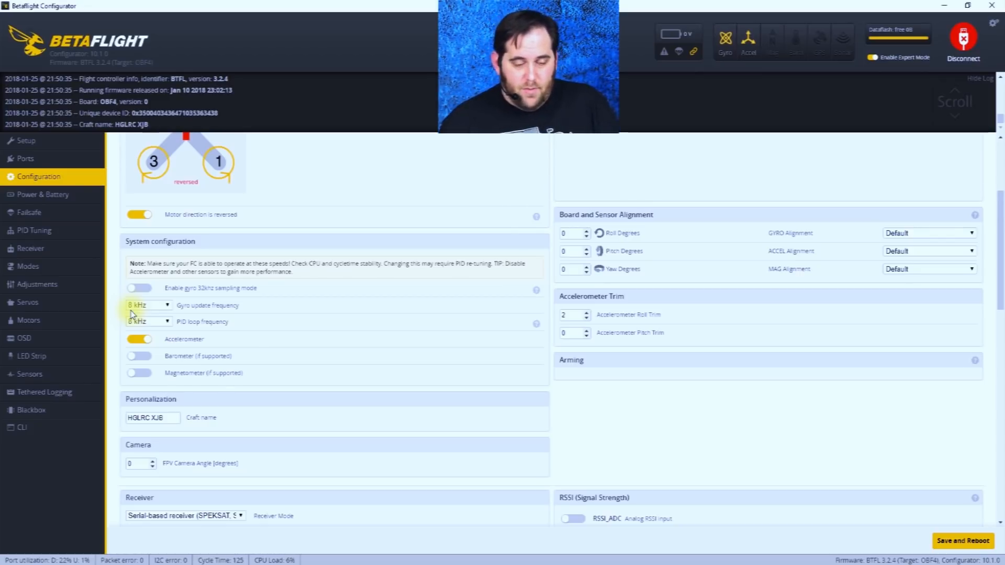
Select the craft name text in the personalization settings and look over the neighbouring camera and receiver settings
{"action": "scroll", "coordinate": [131, 314], "scroll_direction": "down", "scroll_amount": 2}
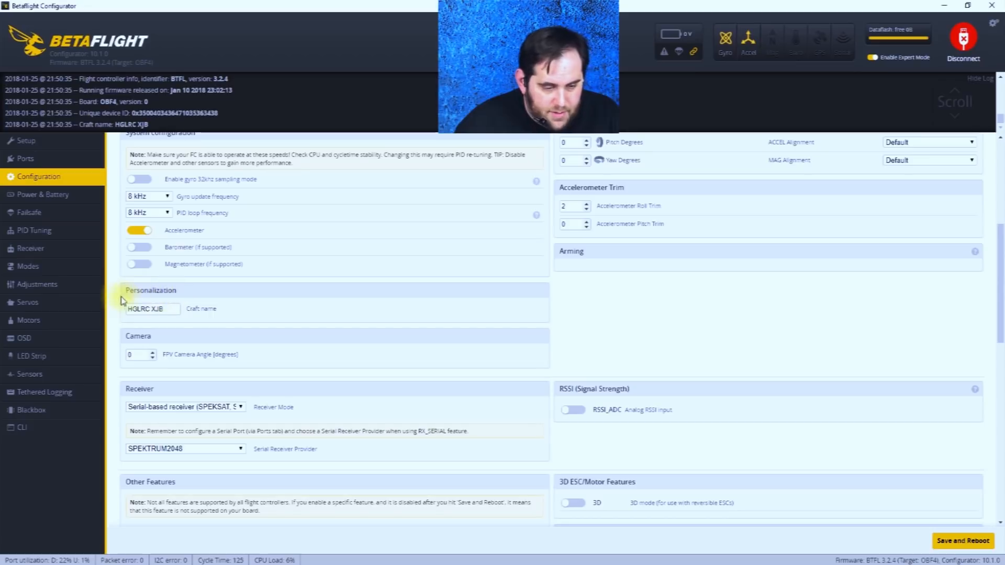
{"action": "left_click_drag", "start_coordinate": [177, 311], "coordinate": [117, 309]}
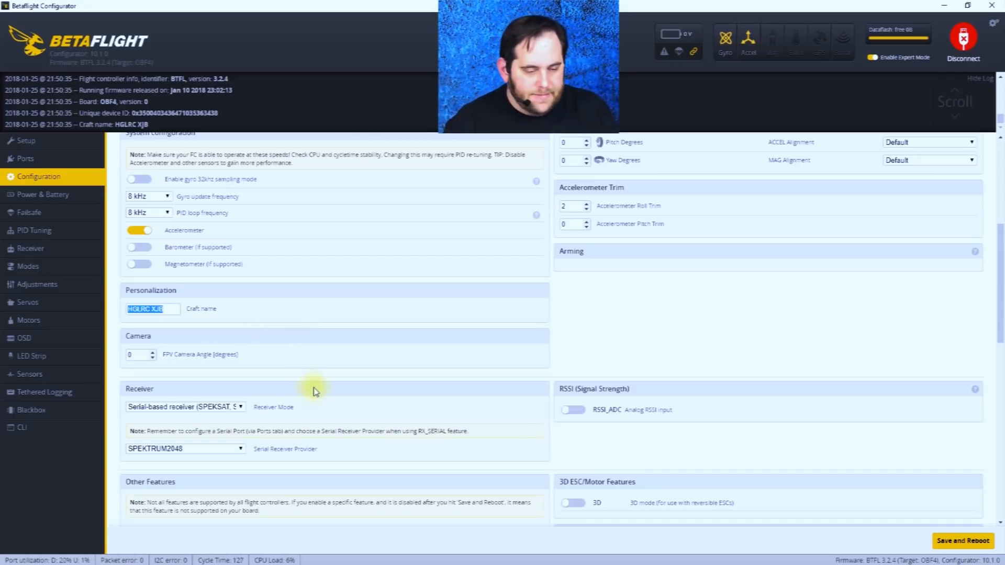
{"action": "scroll", "coordinate": [305, 360], "scroll_direction": "down", "scroll_amount": 1}
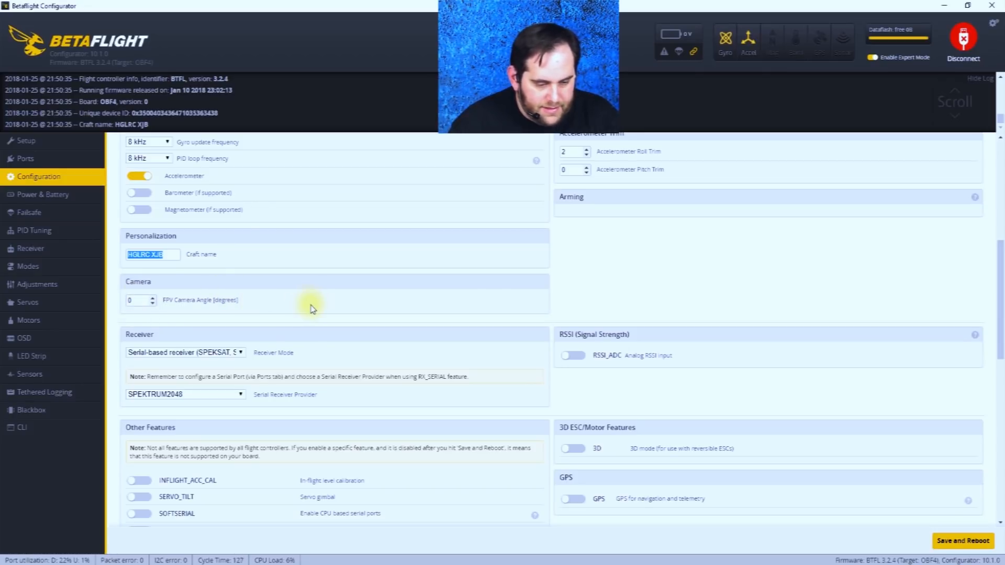
{"action": "scroll", "coordinate": [311, 306], "scroll_direction": "down", "scroll_amount": 1}
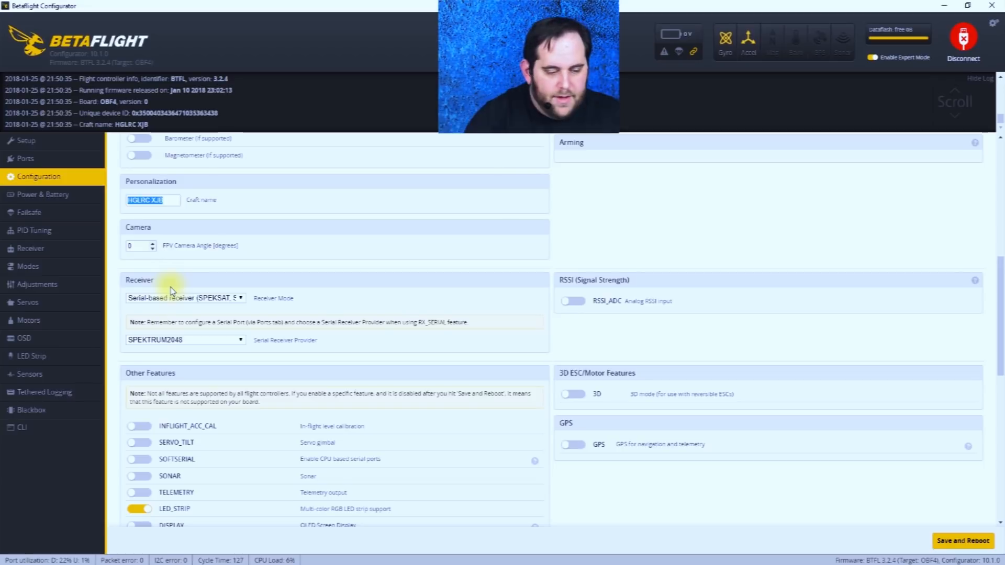
Choose Serial-based receiver (SPEKSAT, SBUS, SUMD) as the receiver mode and SPEKTRUM2048 as the serial receiver provider
{"action": "left_click", "coordinate": [244, 299]}
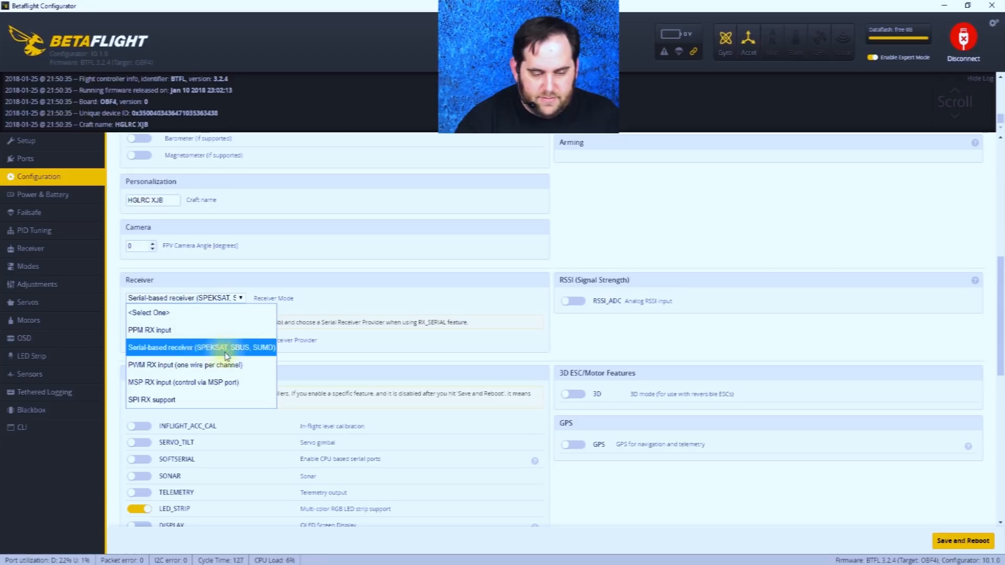
{"action": "left_click", "coordinate": [205, 347]}
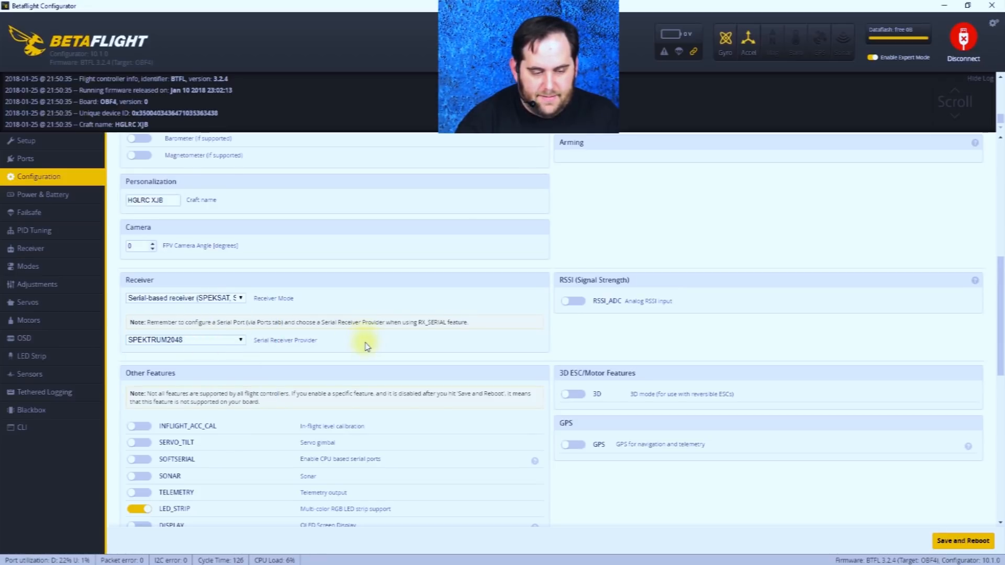
{"action": "left_click", "coordinate": [239, 343]}
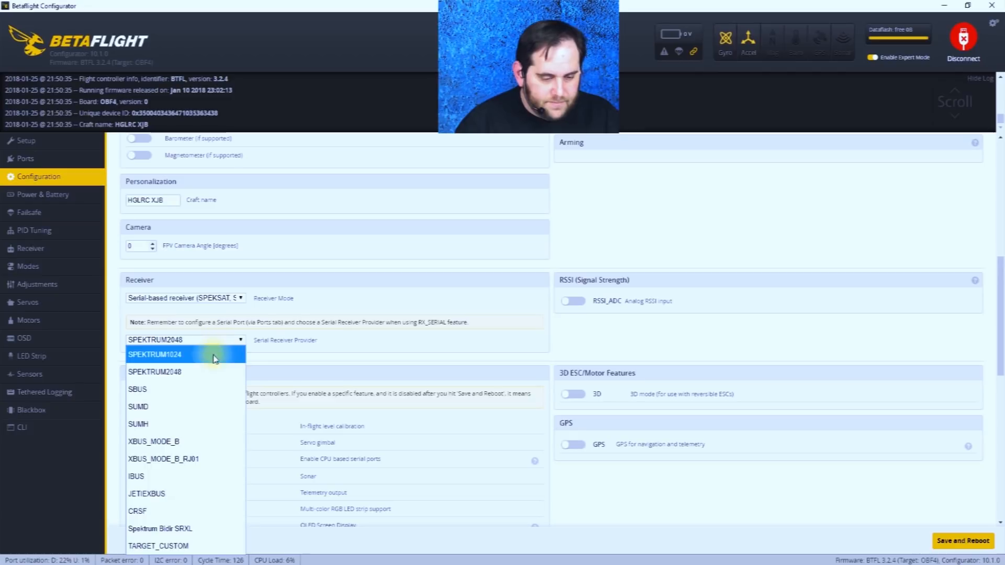
{"action": "left_click", "coordinate": [203, 373]}
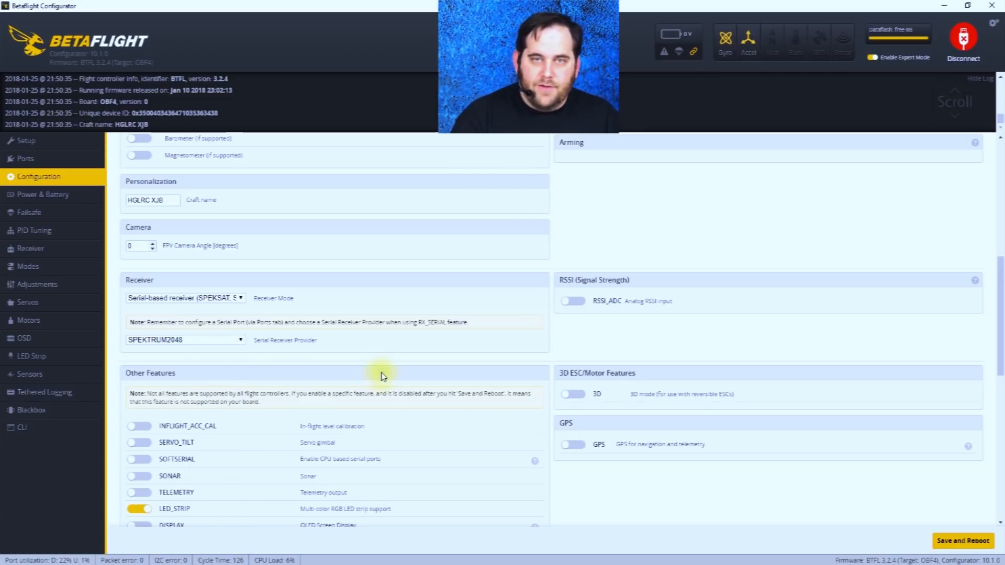
Review the alternative receiver modes, such as SPI RX support, and the other serial receiver providers, such as CRSF
{"action": "left_click", "coordinate": [215, 298]}
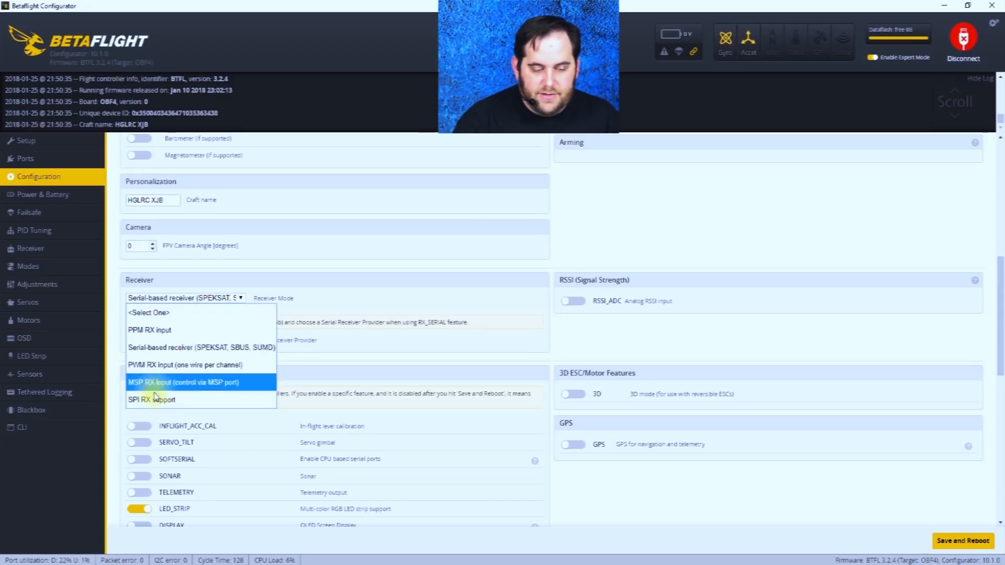
{"action": "left_click", "coordinate": [228, 346]}
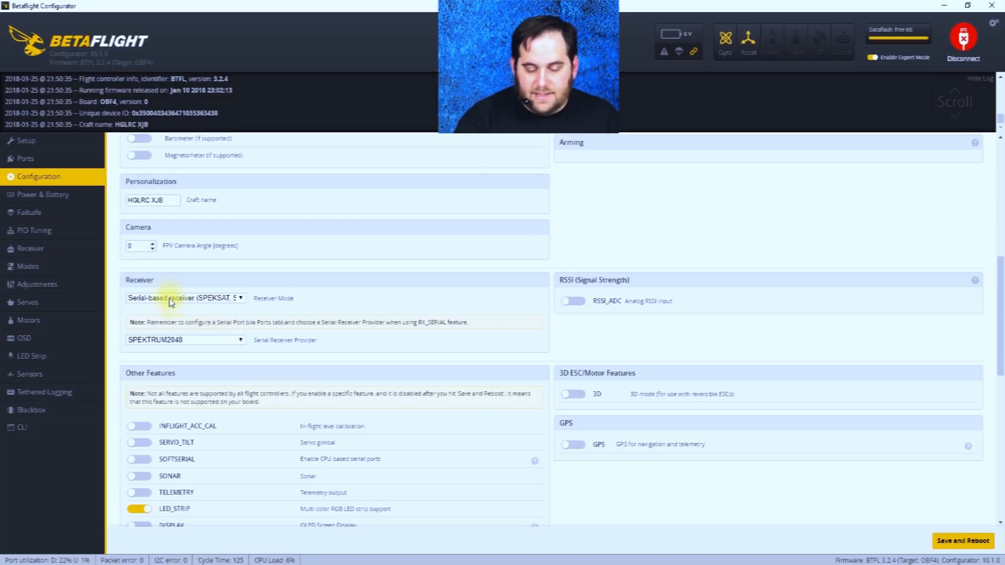
{"action": "left_click", "coordinate": [238, 343]}
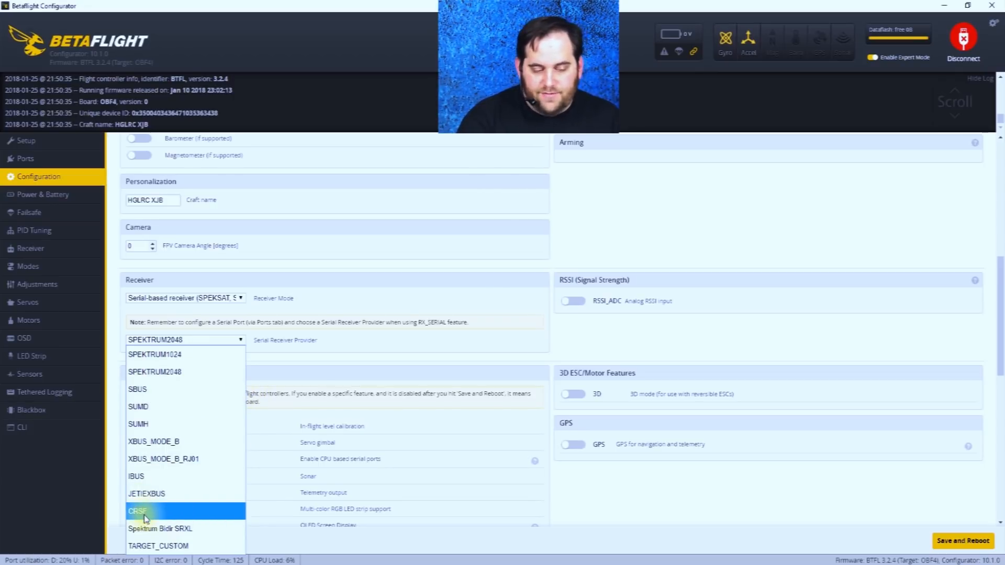
{"action": "left_click", "coordinate": [243, 340]}
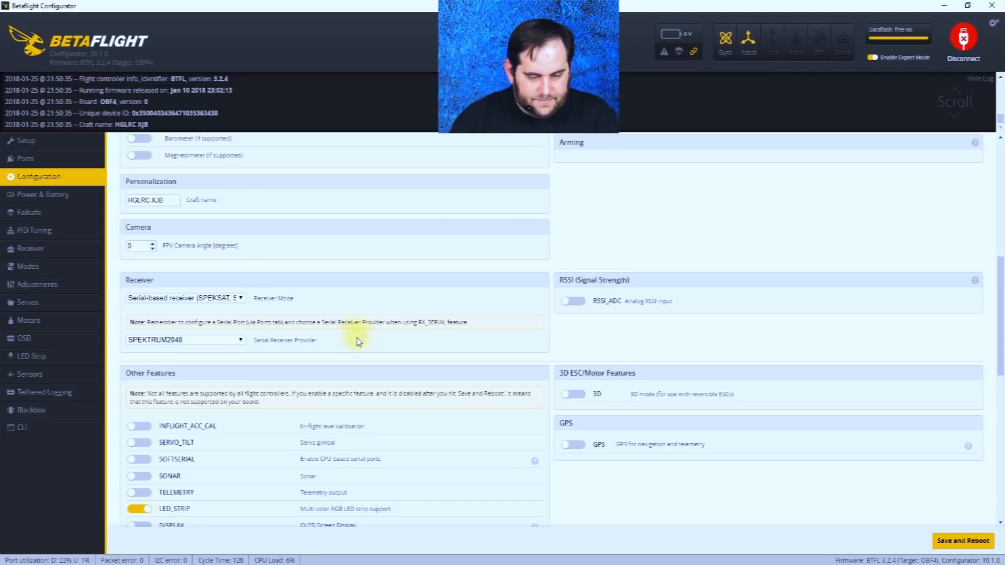
Look through the other features and turn off the BAT_LOW warning in the beeper configuration
{"action": "scroll", "coordinate": [357, 340], "scroll_direction": "down", "scroll_amount": 2}
{"action": "scroll", "coordinate": [357, 340], "scroll_direction": "down", "scroll_amount": 2}
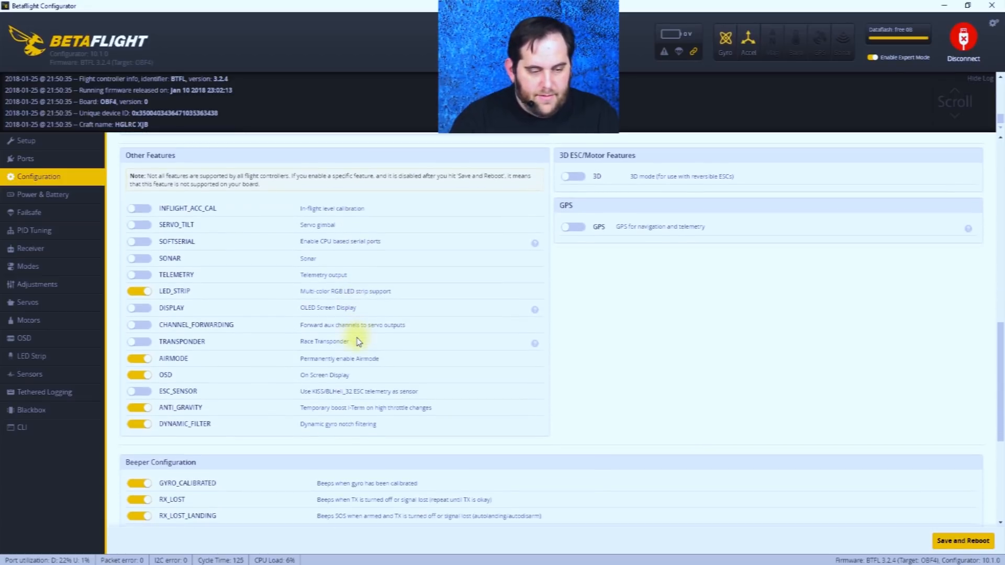
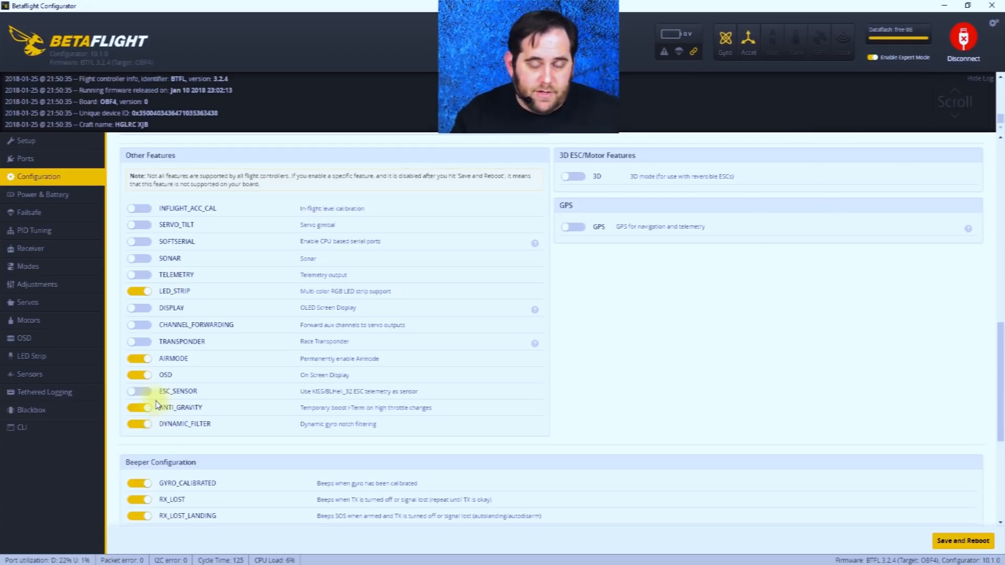
{"action": "scroll", "coordinate": [419, 375], "scroll_direction": "down", "scroll_amount": 1}
{"action": "scroll", "coordinate": [419, 375], "scroll_direction": "down", "scroll_amount": 3}
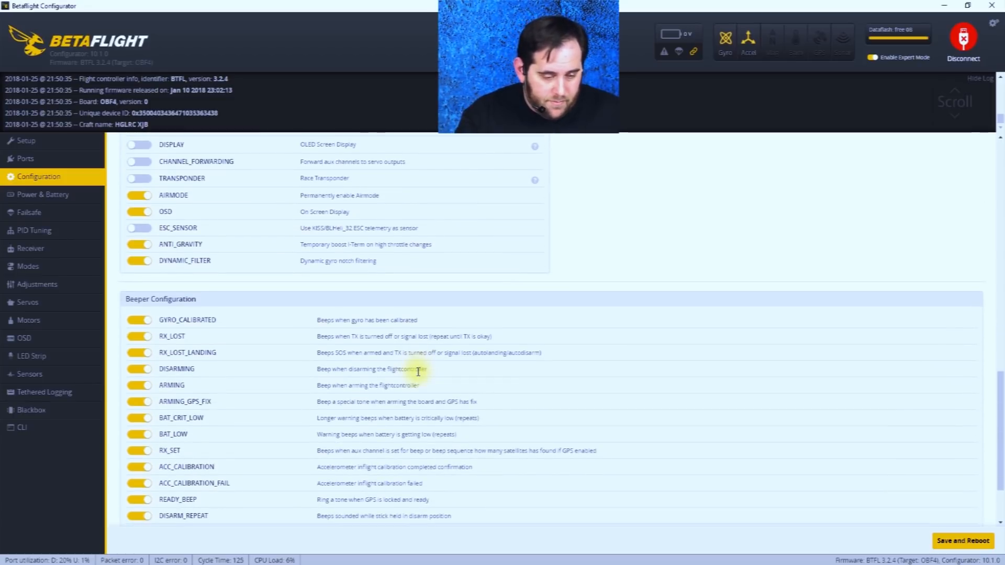
{"action": "scroll", "coordinate": [418, 372], "scroll_direction": "down", "scroll_amount": 1}
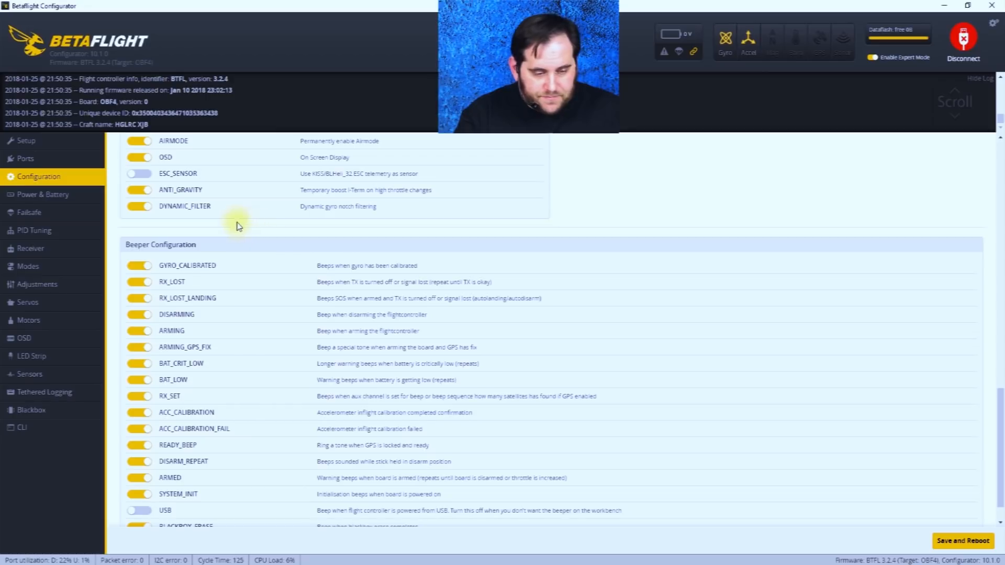
{"action": "scroll", "coordinate": [189, 396], "scroll_direction": "down", "scroll_amount": 1}
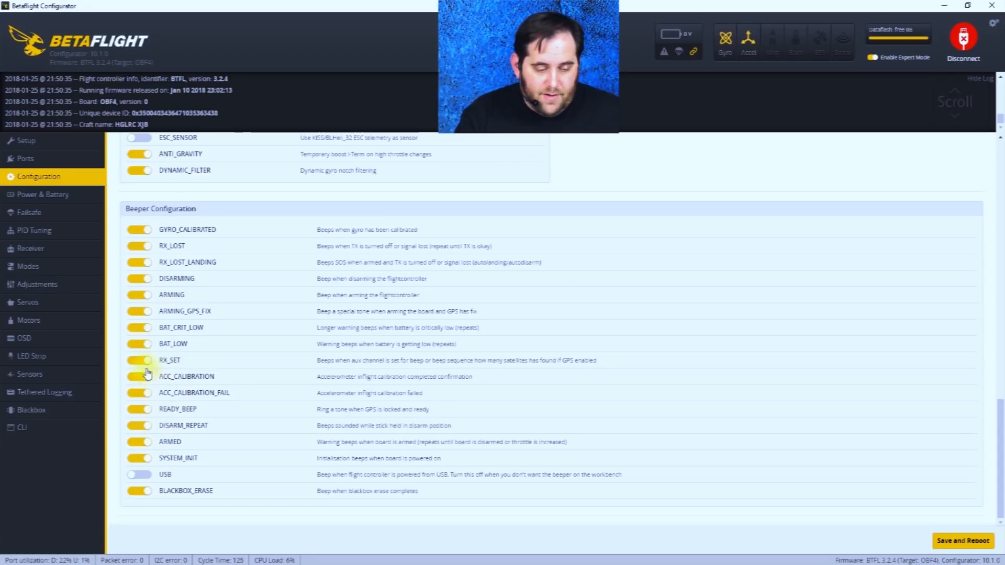
{"action": "left_click", "coordinate": [139, 345]}
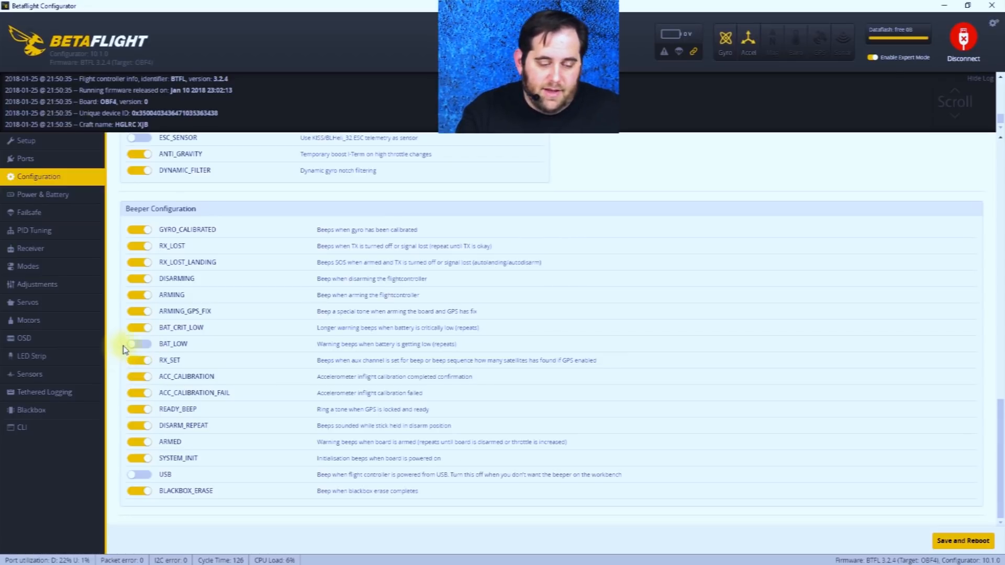
Go back to the ESC/motor features and review the available ESC/motor protocol options
{"action": "scroll", "coordinate": [730, 440], "scroll_direction": "up", "scroll_amount": 5}
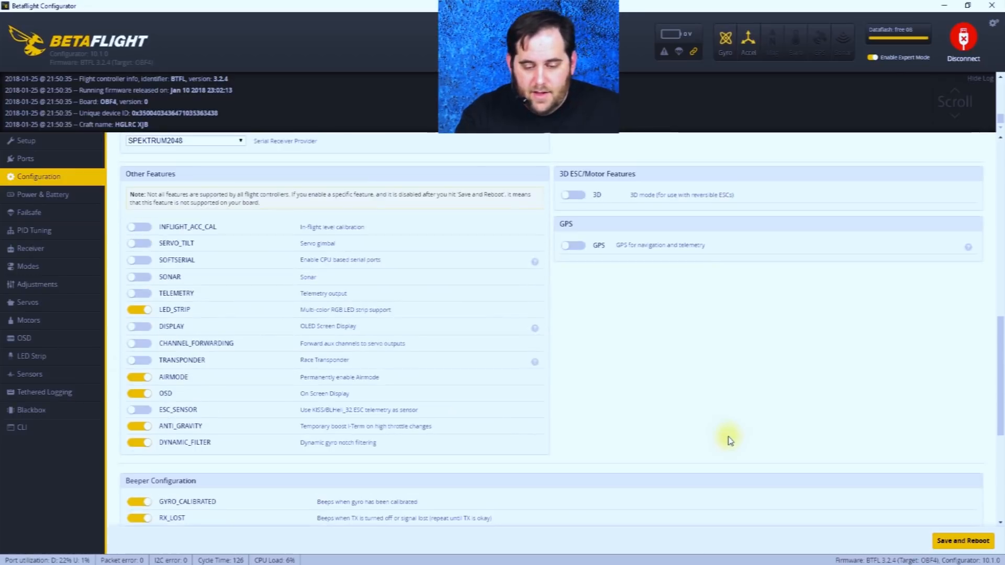
{"action": "scroll", "coordinate": [730, 440], "scroll_direction": "up", "scroll_amount": 10}
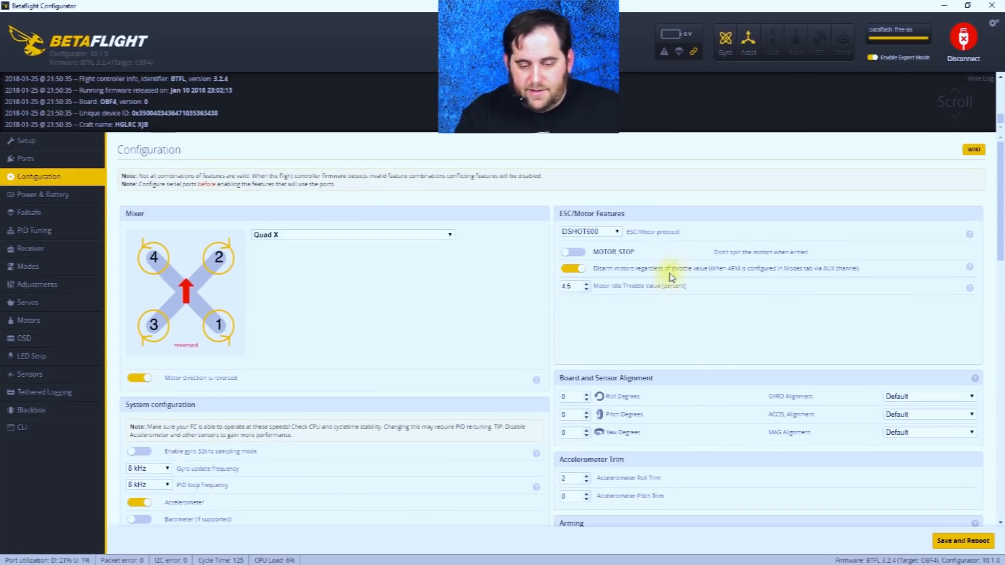
{"action": "left_click", "coordinate": [612, 235]}
{"action": "left_click", "coordinate": [612, 232]}
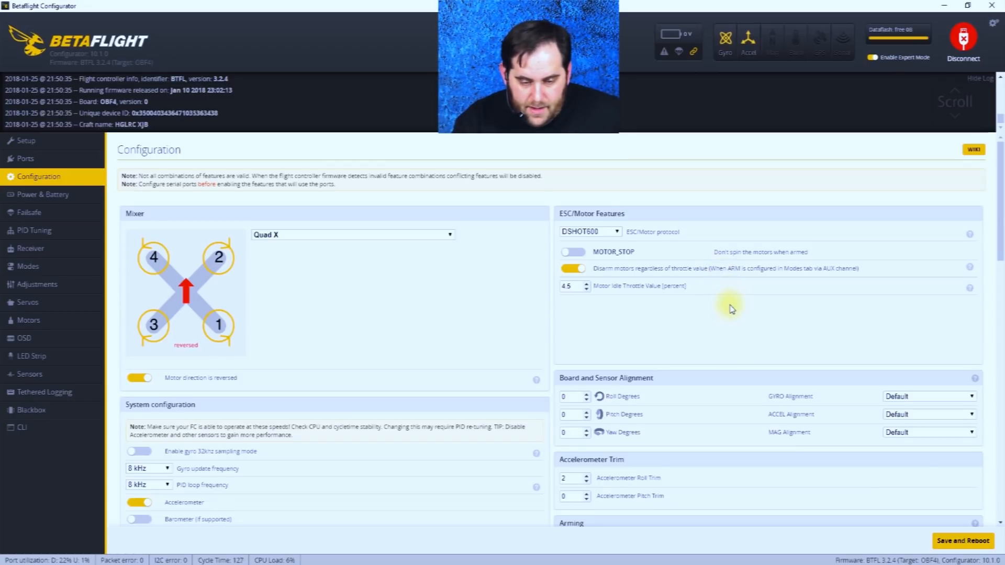
Review the motor idle throttle, board and sensor alignment, and accelerometer trim settings
{"action": "scroll", "coordinate": [731, 309], "scroll_direction": "down", "scroll_amount": 1}
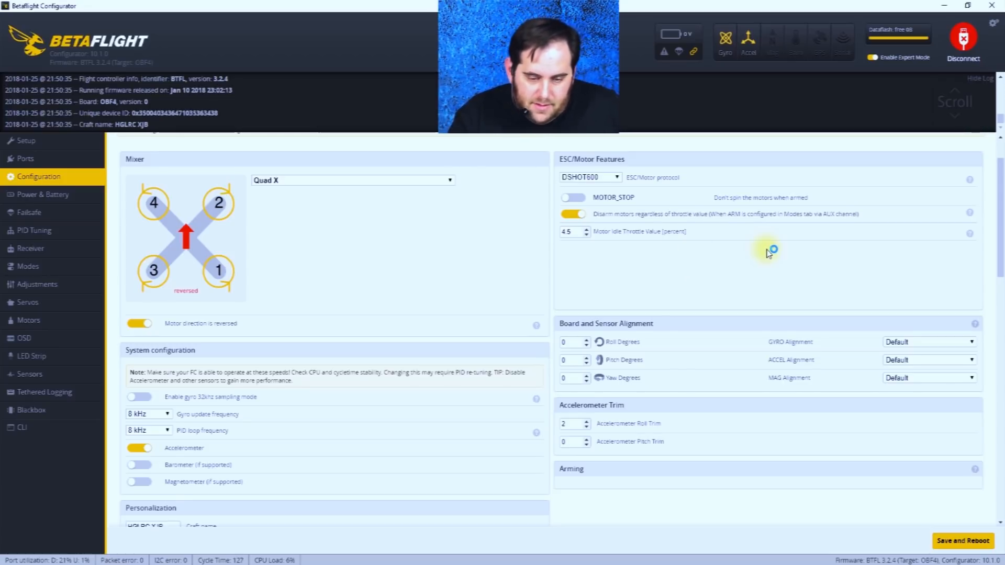
{"action": "scroll", "coordinate": [768, 250], "scroll_direction": "down", "scroll_amount": 2}
{"action": "left_click", "coordinate": [634, 228]}
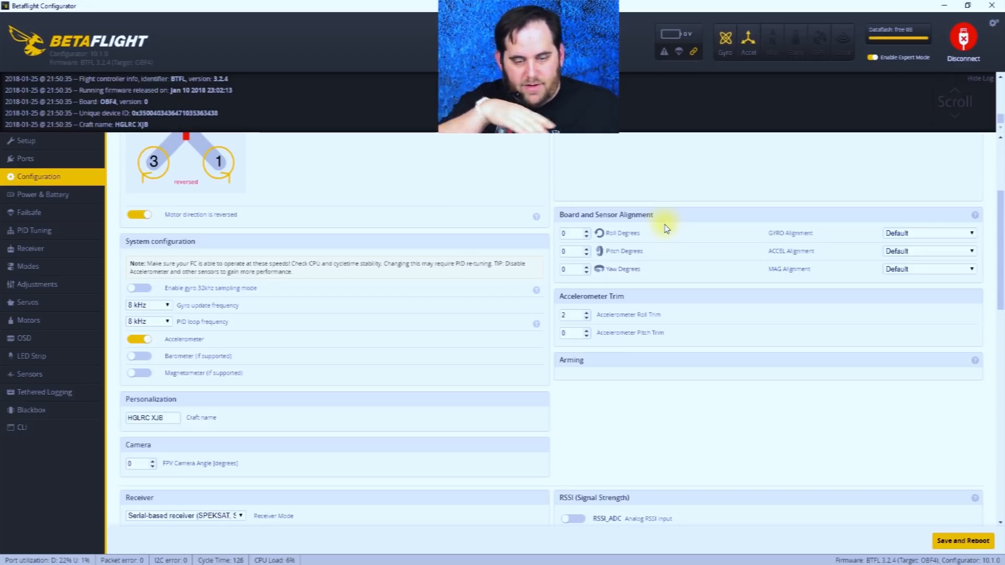
{"action": "scroll", "coordinate": [695, 241], "scroll_direction": "down", "scroll_amount": 1}
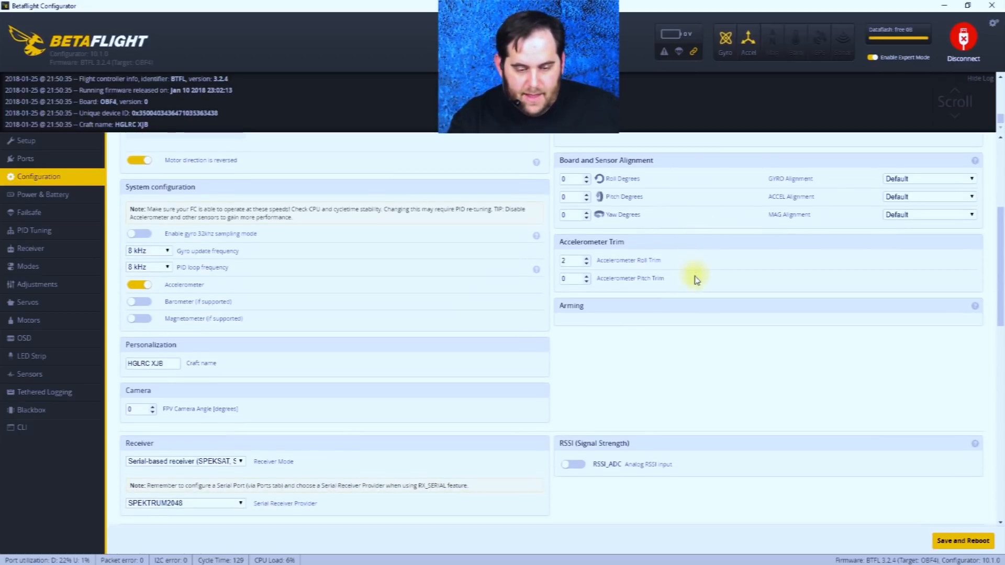
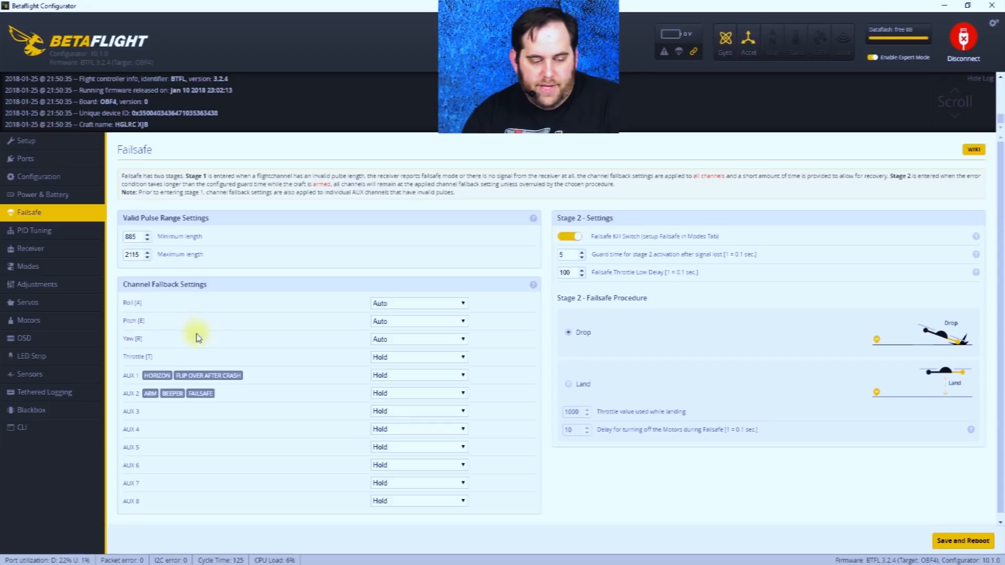
Examine the failsafe channel fallback settings, including the yaw fallback explanation, and the stage 2 failsafe procedure
{"action": "mouse_move", "coordinate": [385, 341]}
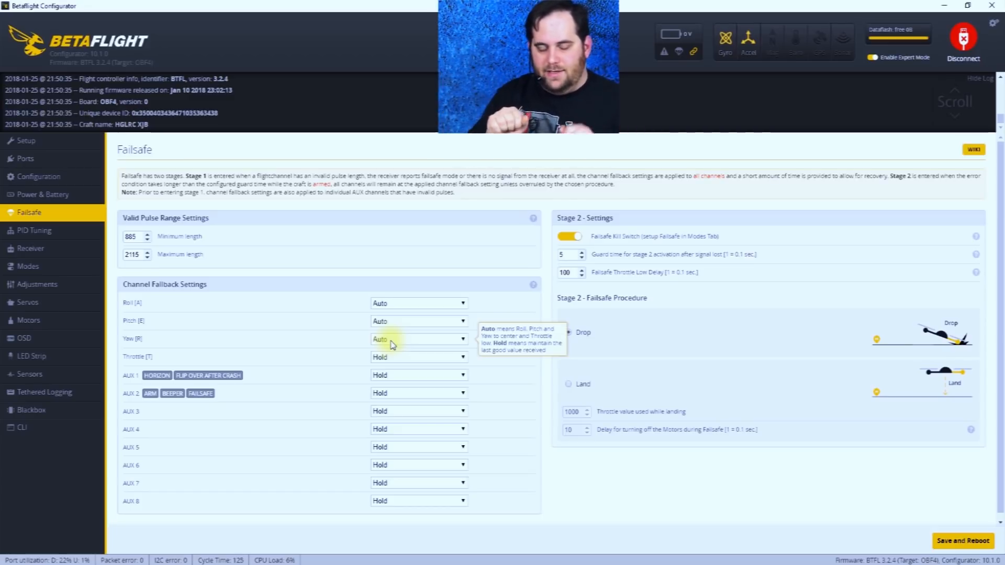
{"action": "left_click", "coordinate": [392, 344]}
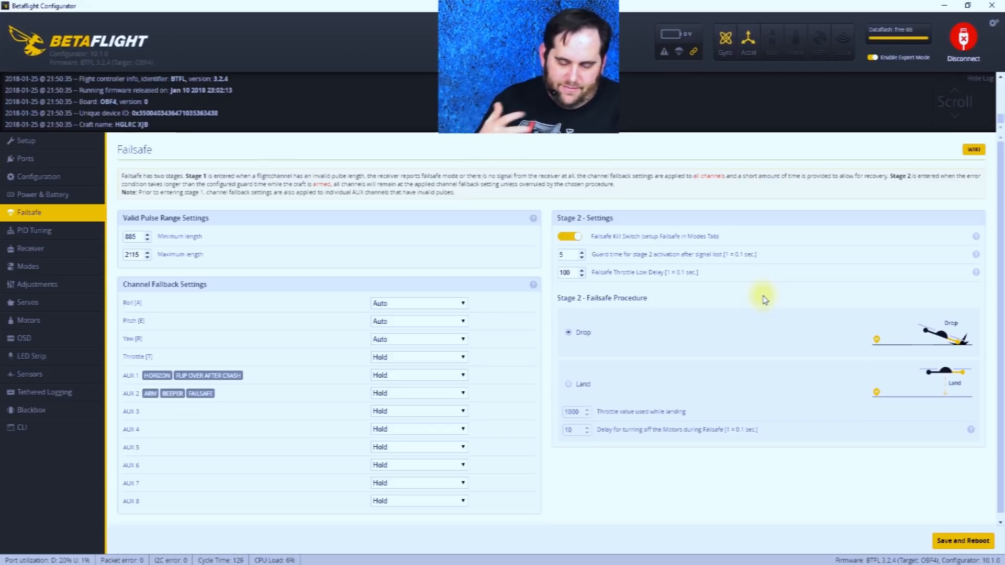
{"action": "scroll", "coordinate": [764, 299], "scroll_direction": "down", "scroll_amount": 1}
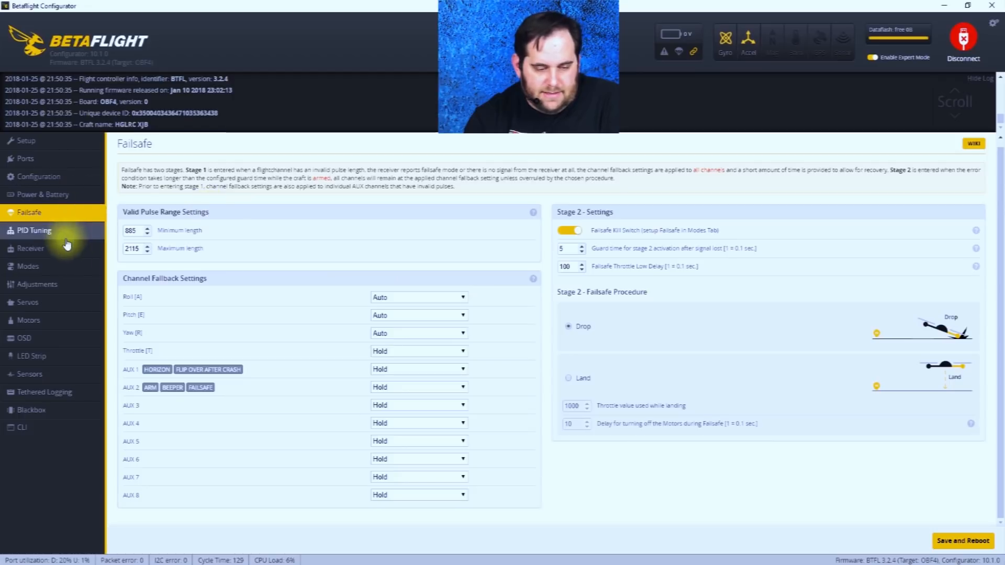
Open the PID tuning settings and examine the PID values, rates and anti gravity gain
{"action": "left_click", "coordinate": [52, 230]}
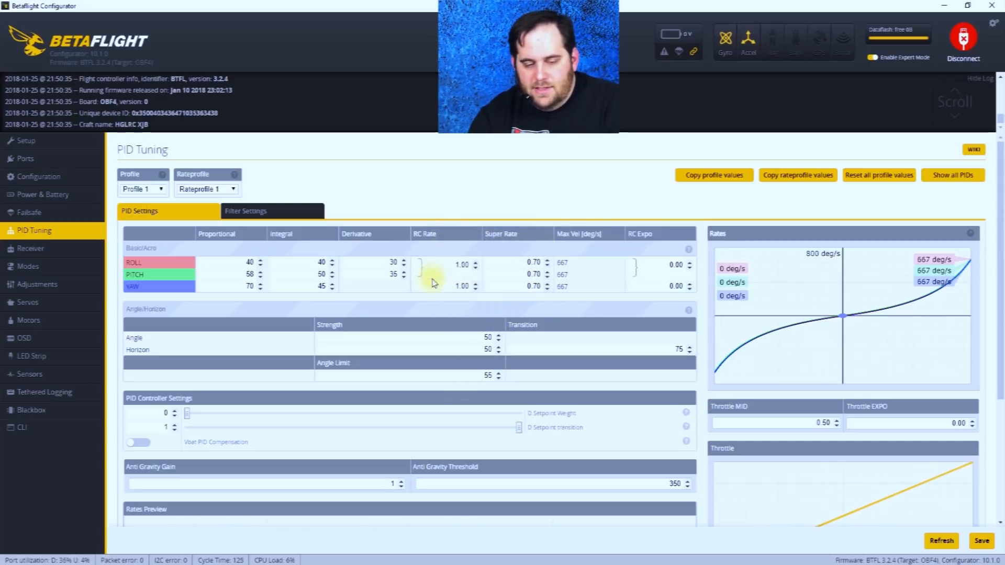
{"action": "scroll", "coordinate": [591, 294], "scroll_direction": "down", "scroll_amount": 2}
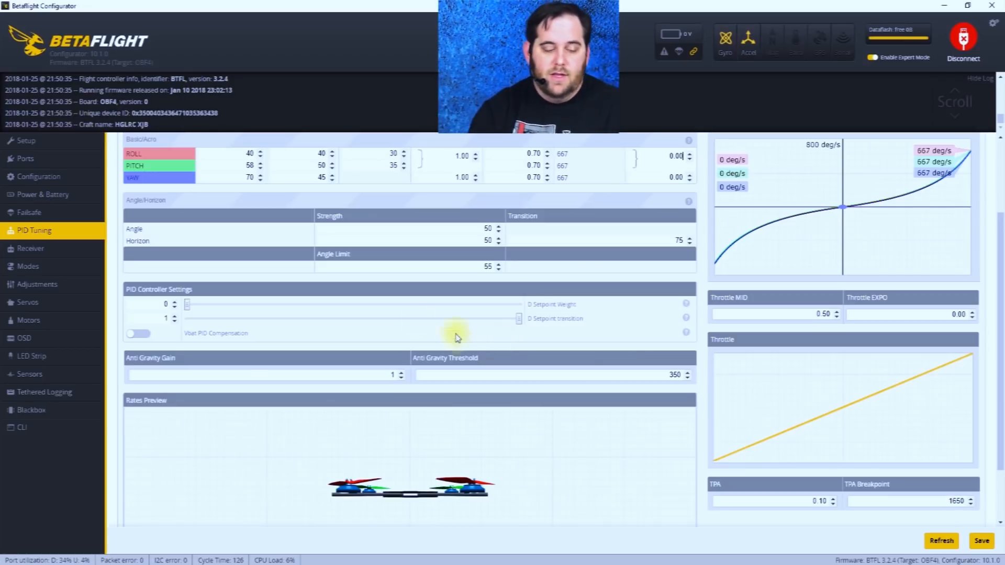
{"action": "double_click", "coordinate": [393, 374]}
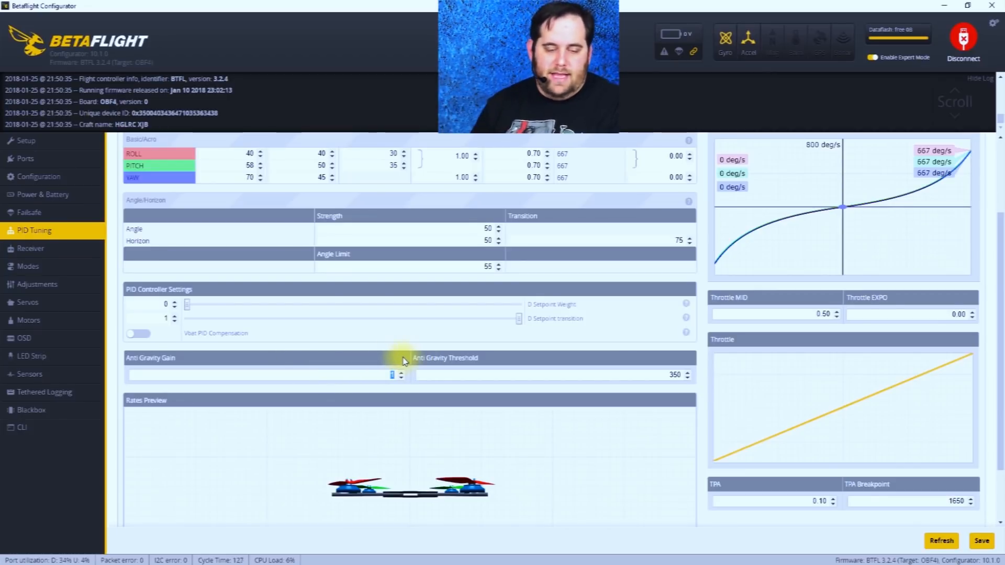
Open the receiver settings and set the channel map to Spektrum / Graupner / JR
{"action": "left_click", "coordinate": [31, 248]}
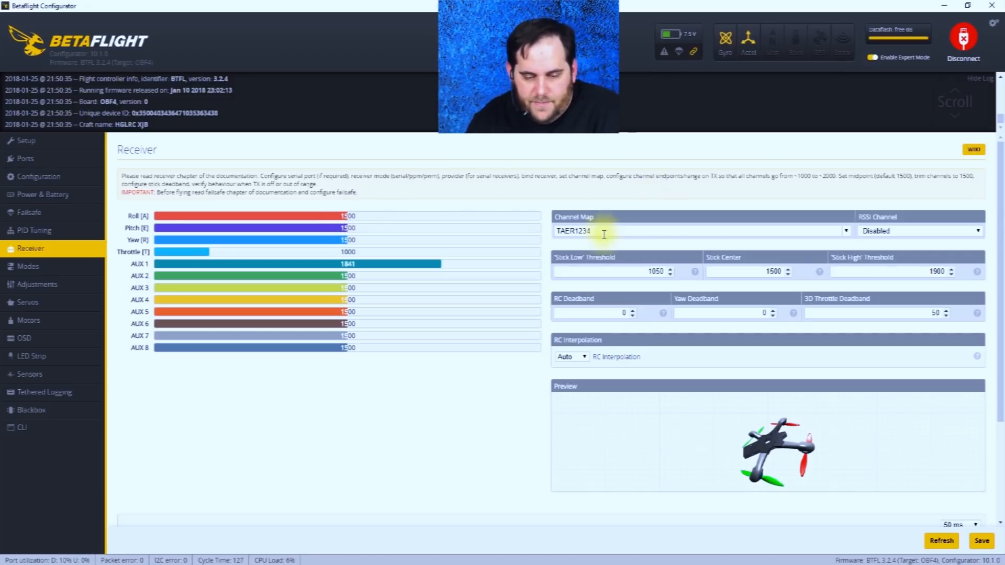
{"action": "left_click", "coordinate": [845, 231]}
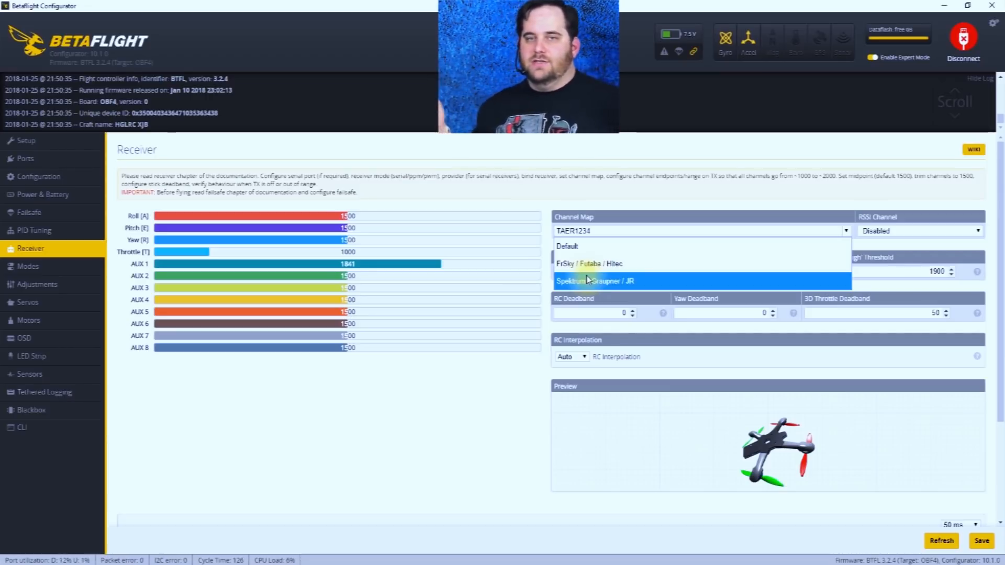
{"action": "left_click", "coordinate": [587, 281]}
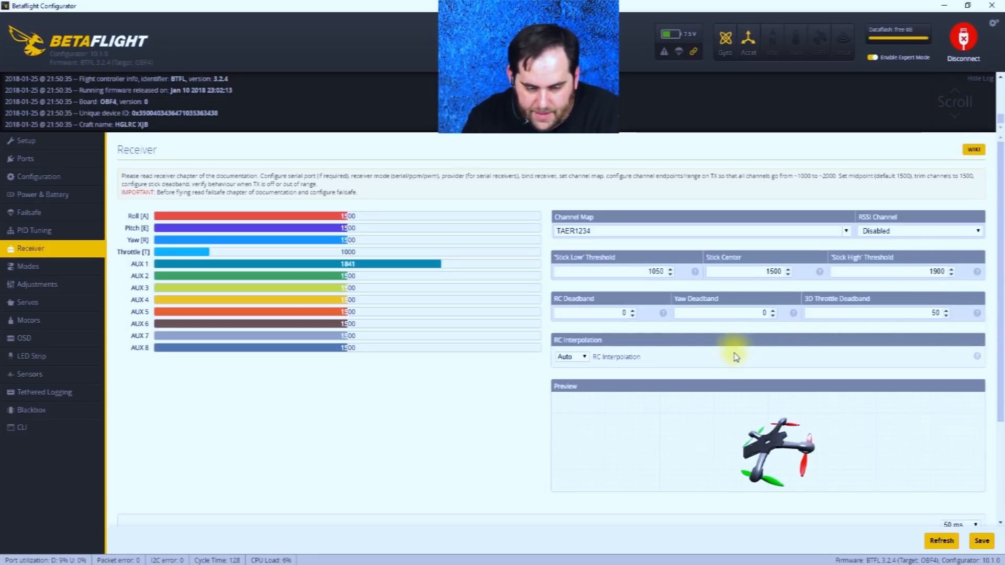
{"action": "scroll", "coordinate": [735, 356], "scroll_direction": "down", "scroll_amount": 3}
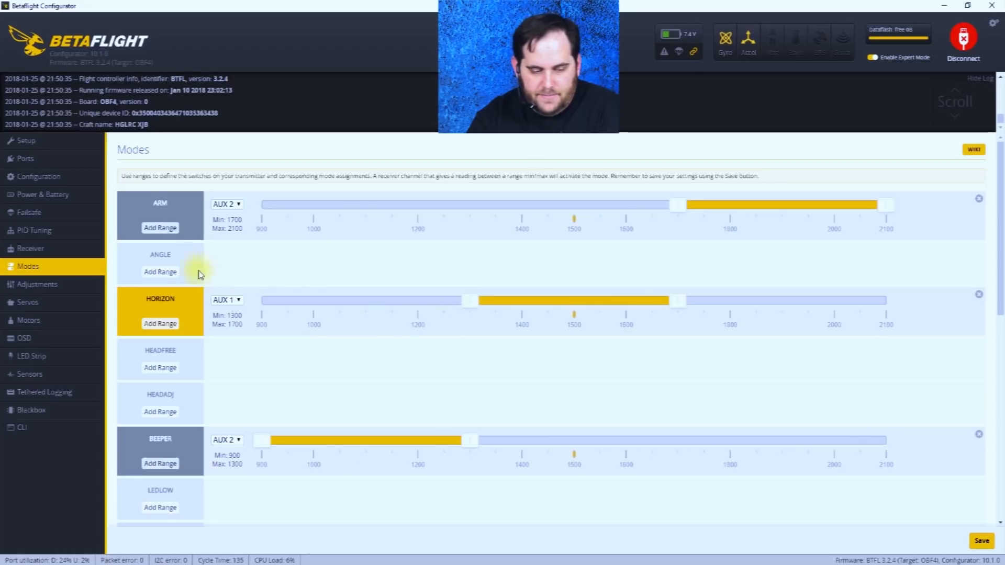
Add an Angle mode range on AUX 1 from 900 to 1300 and save the modes
{"action": "left_click", "coordinate": [164, 273]}
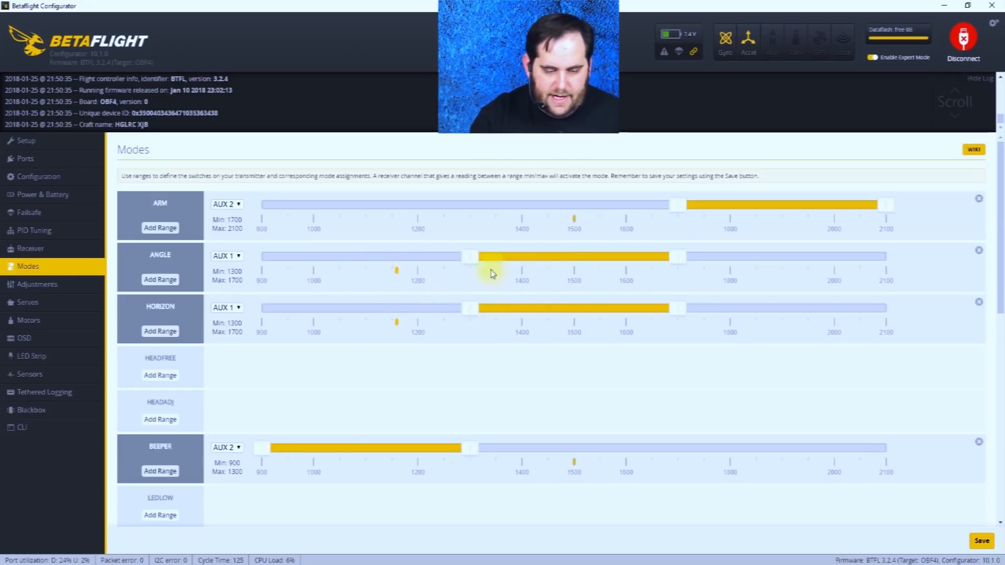
{"action": "left_click_drag", "start_coordinate": [578, 256], "coordinate": [341, 244]}
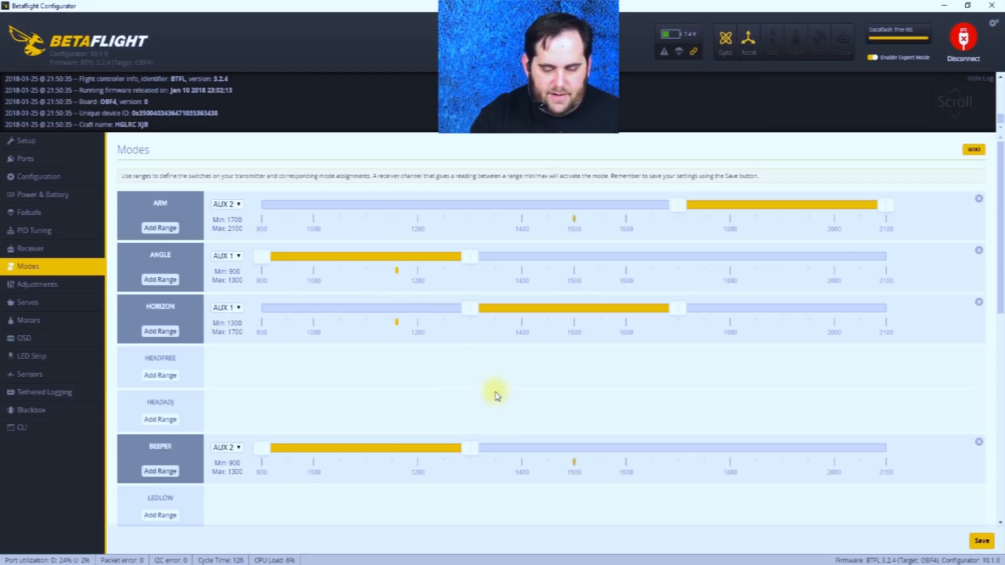
{"action": "left_click", "coordinate": [982, 541]}
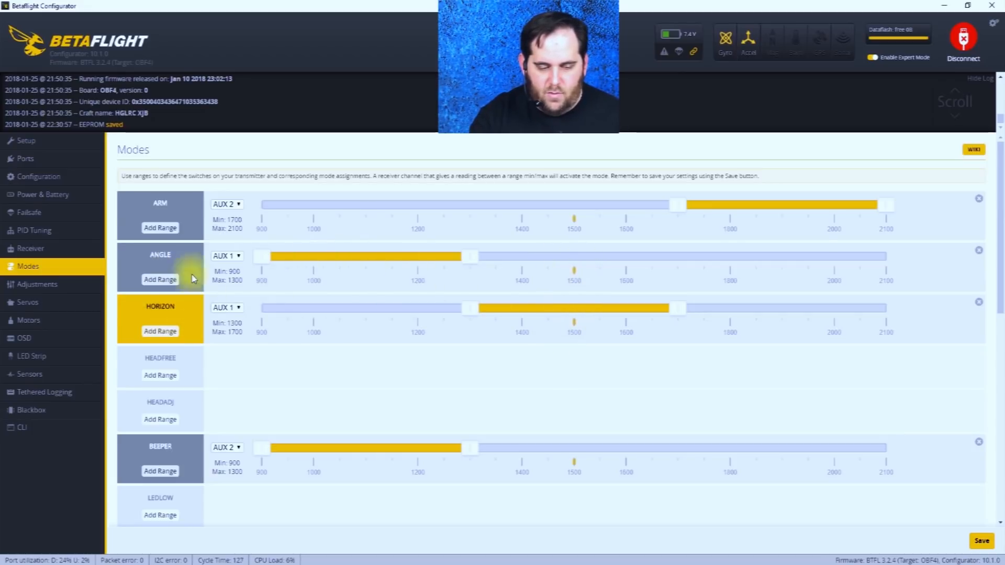
Remove the Angle mode range, review the remaining mode ranges down to Flip Over After Crash, and save the modes
{"action": "left_click", "coordinate": [979, 250]}
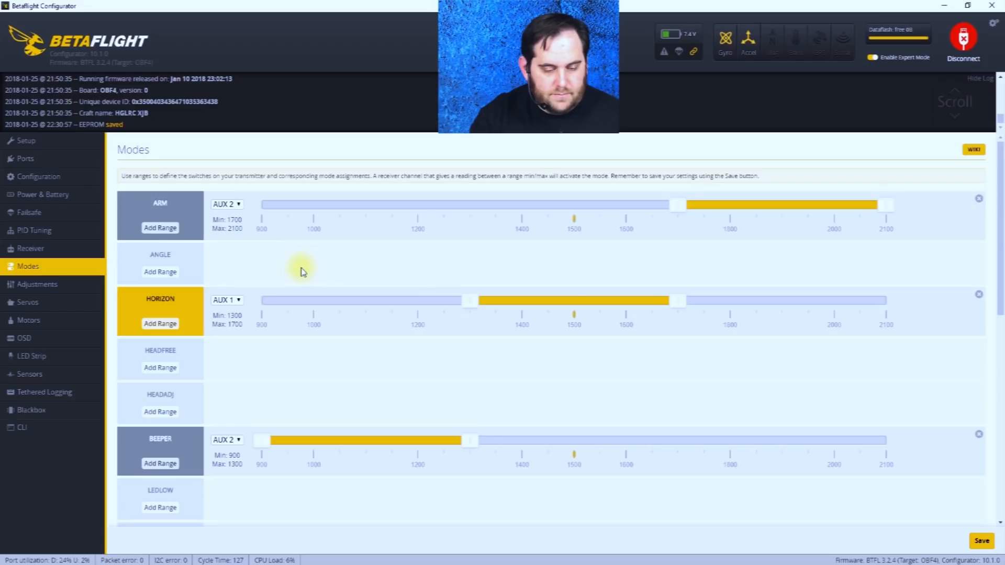
{"action": "scroll", "coordinate": [197, 397], "scroll_direction": "down", "scroll_amount": 1}
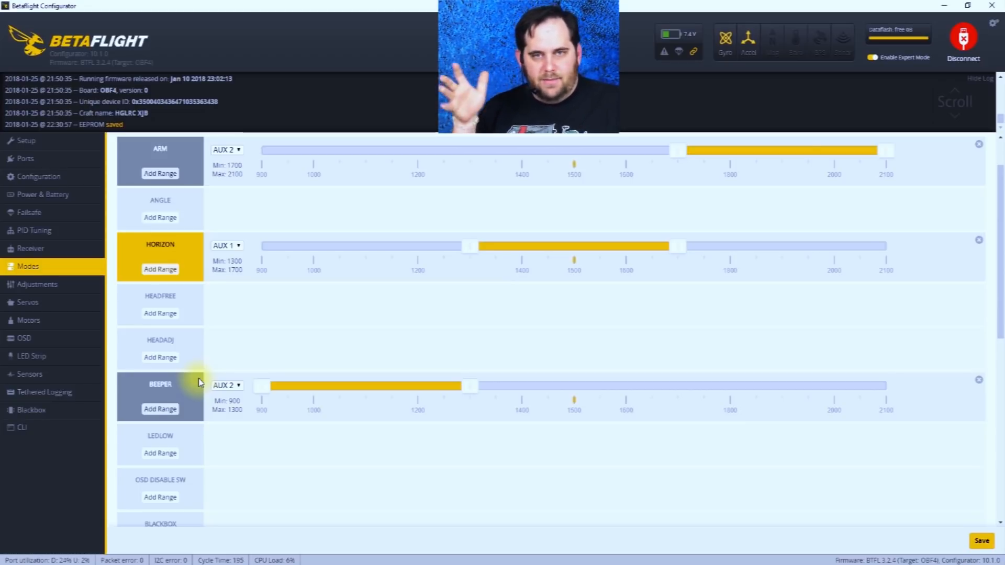
{"action": "scroll", "coordinate": [260, 361], "scroll_direction": "down", "scroll_amount": 3}
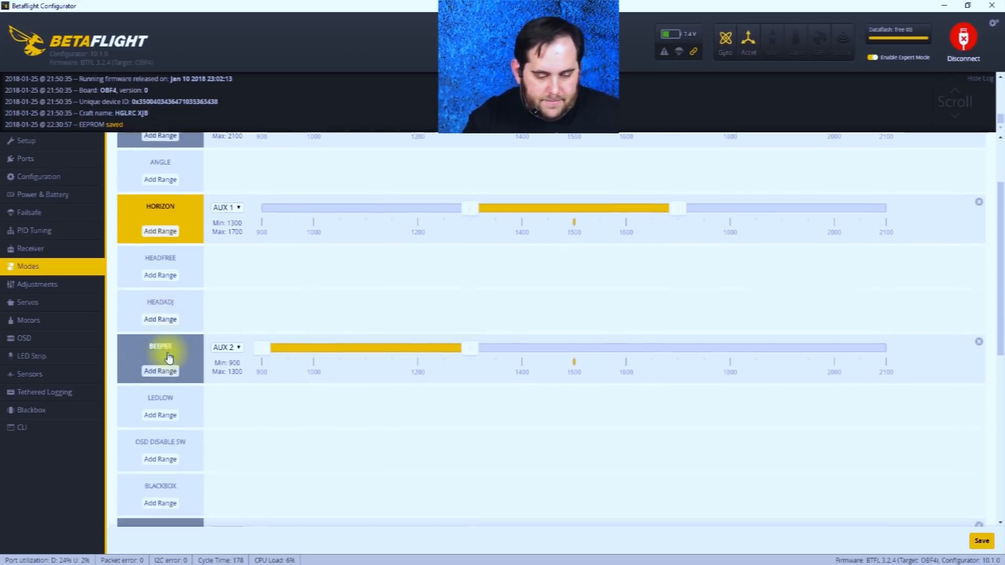
{"action": "scroll", "coordinate": [263, 359], "scroll_direction": "down", "scroll_amount": 1}
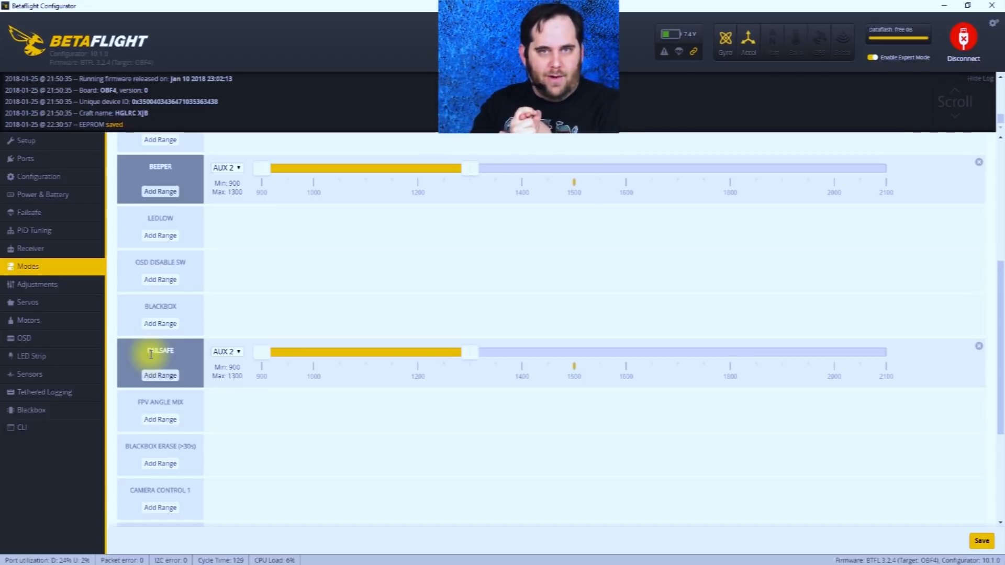
{"action": "scroll", "coordinate": [151, 354], "scroll_direction": "down", "scroll_amount": 4}
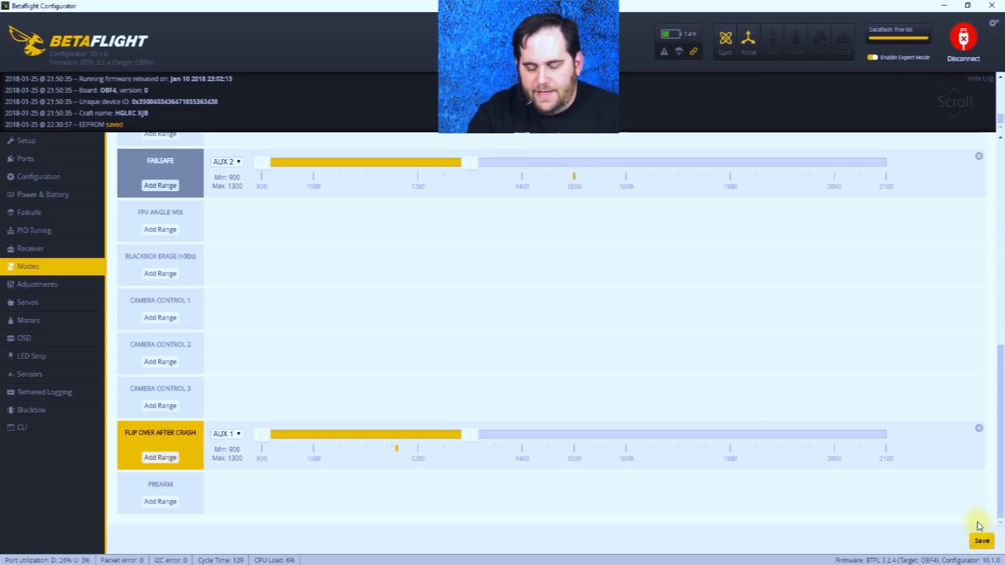
{"action": "left_click", "coordinate": [981, 540]}
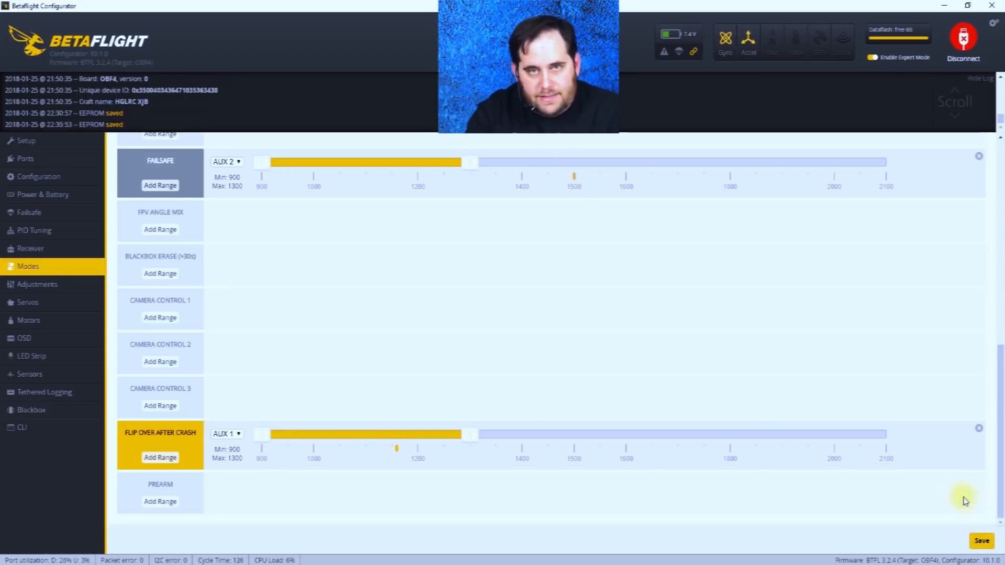
Review the adjustments, servos and motors settings, including the motor test controls and arming notice
{"action": "left_click", "coordinate": [61, 286]}
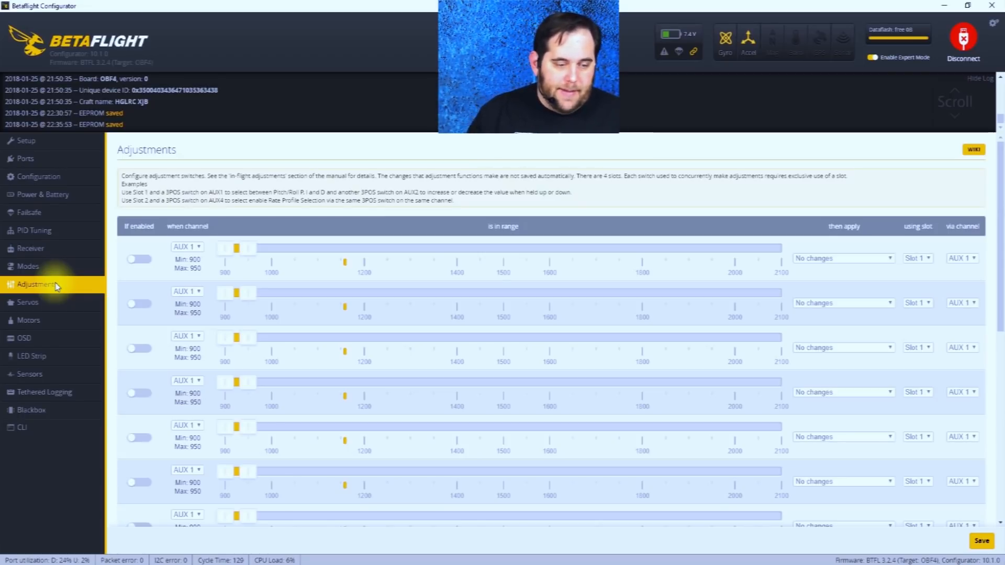
{"action": "left_click", "coordinate": [27, 307]}
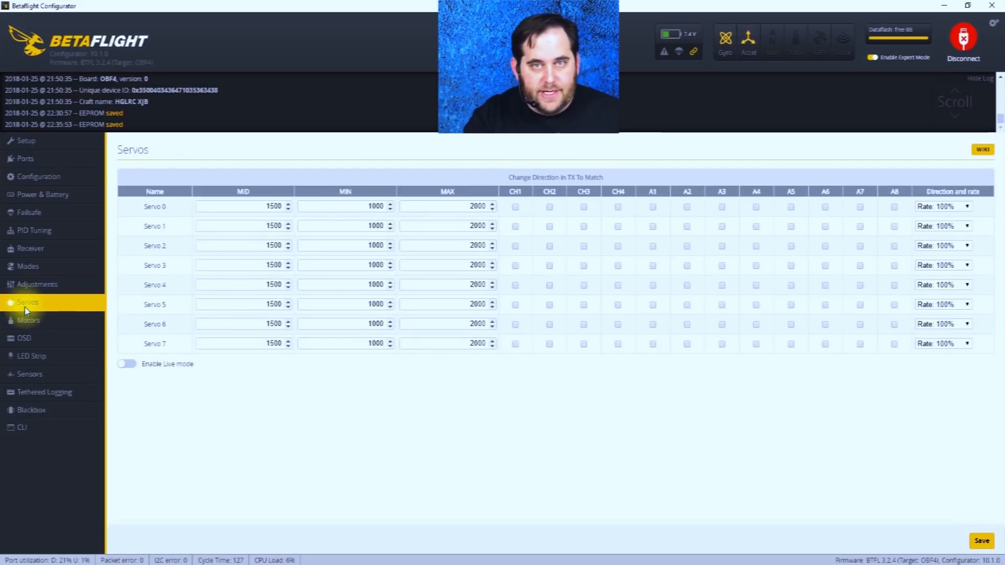
{"action": "left_click", "coordinate": [33, 320]}
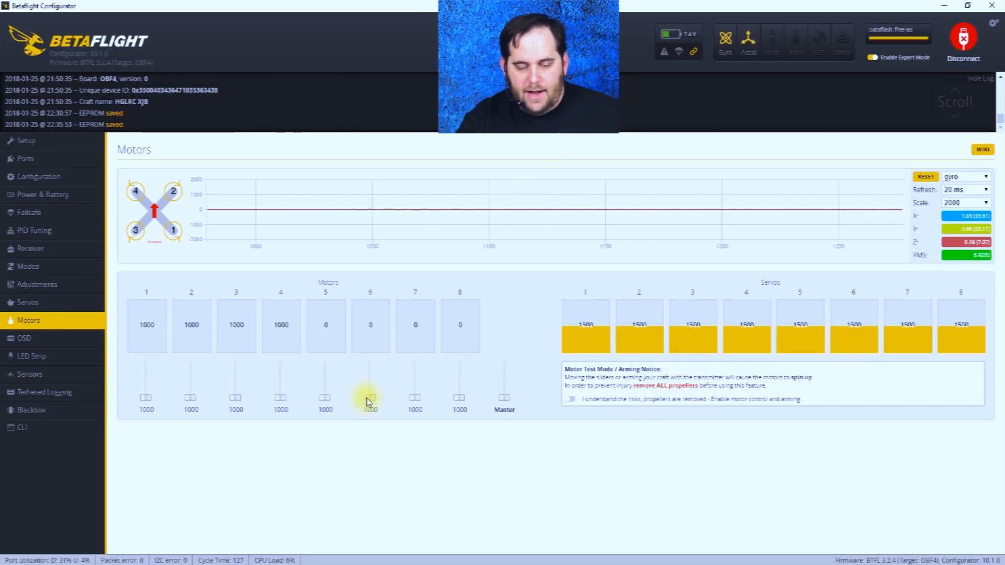
{"action": "left_click", "coordinate": [505, 398]}
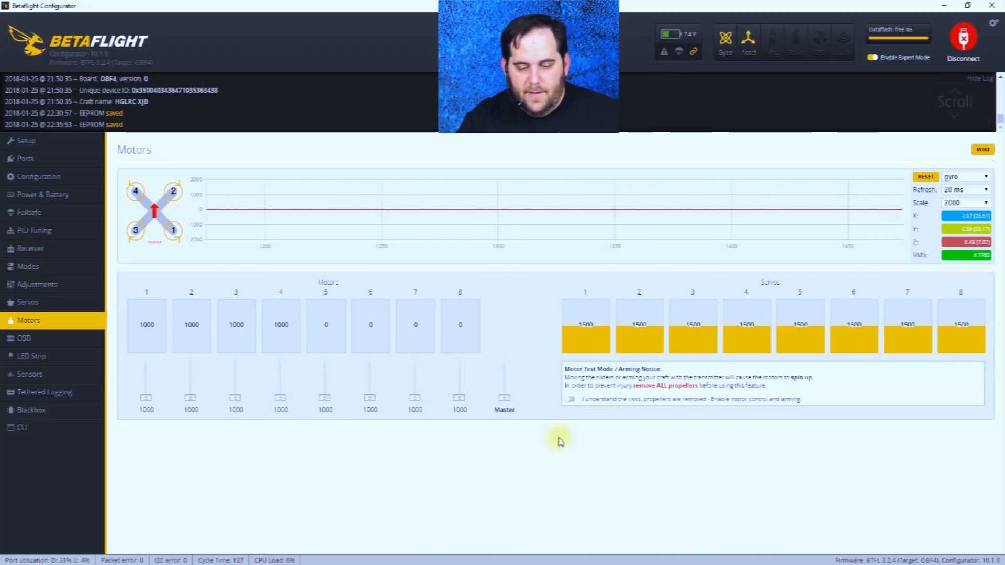
{"action": "left_click", "coordinate": [570, 401]}
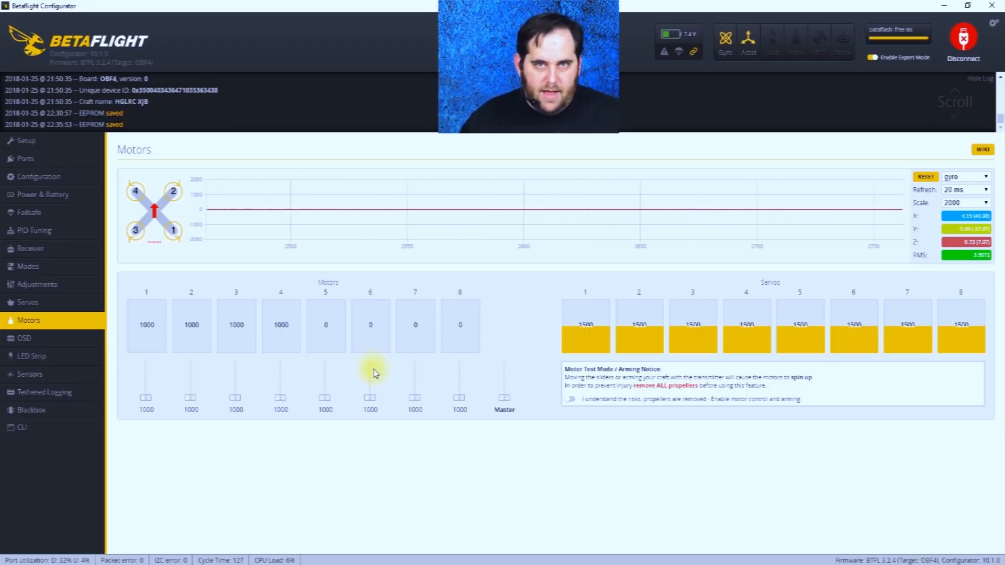
Open the OSD settings, try the PAL video format and return it to AUTO
{"action": "left_click", "coordinate": [37, 339]}
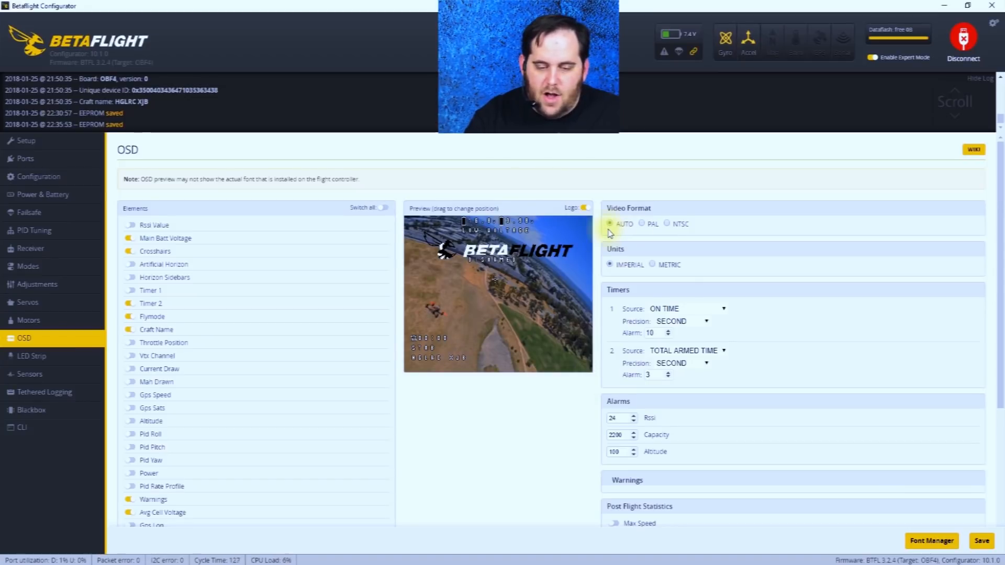
{"action": "left_click", "coordinate": [642, 225]}
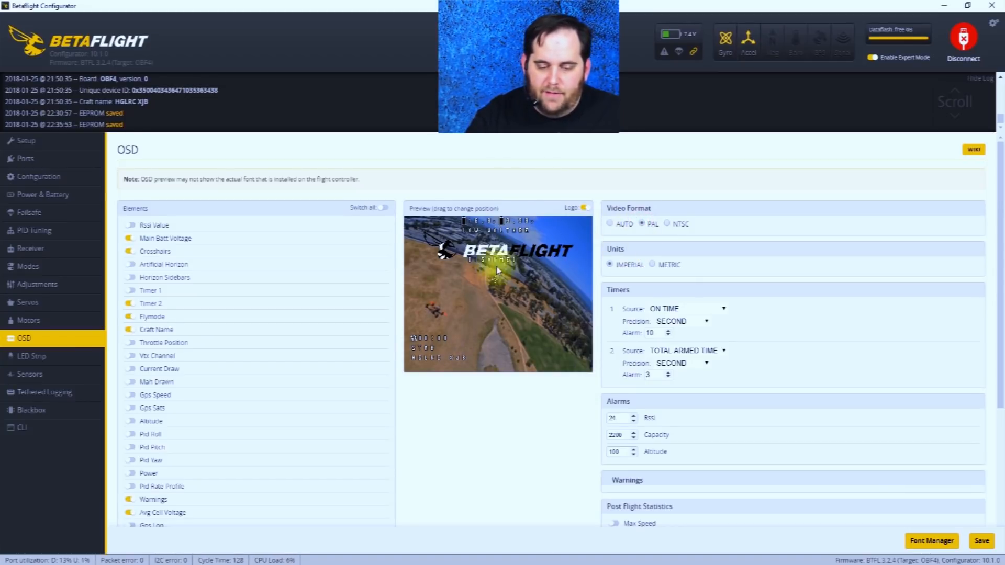
{"action": "left_click", "coordinate": [610, 224]}
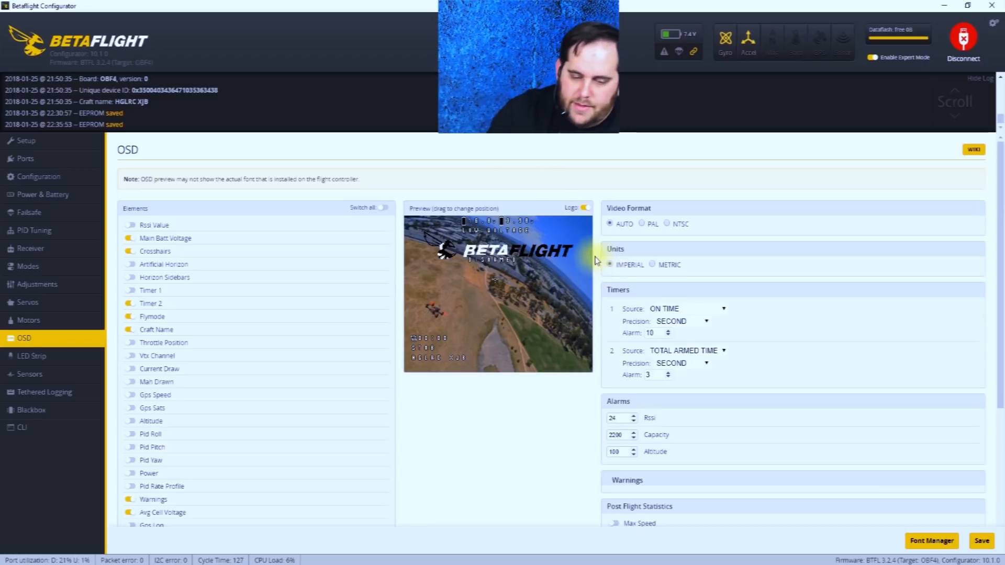
Hide the logo in the OSD preview and review the available elements and post flight statistics
{"action": "left_click", "coordinate": [584, 208]}
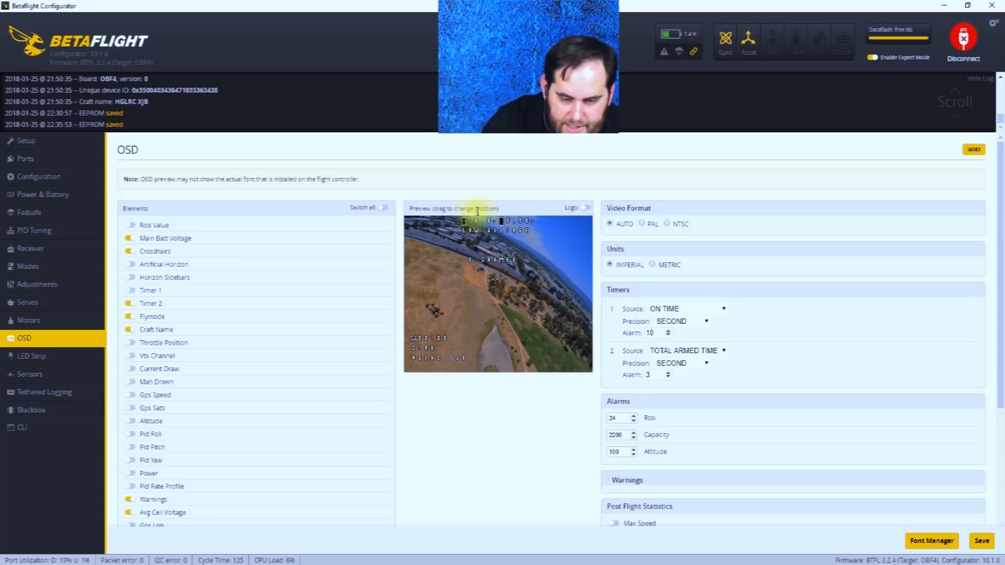
{"action": "left_click", "coordinate": [585, 209]}
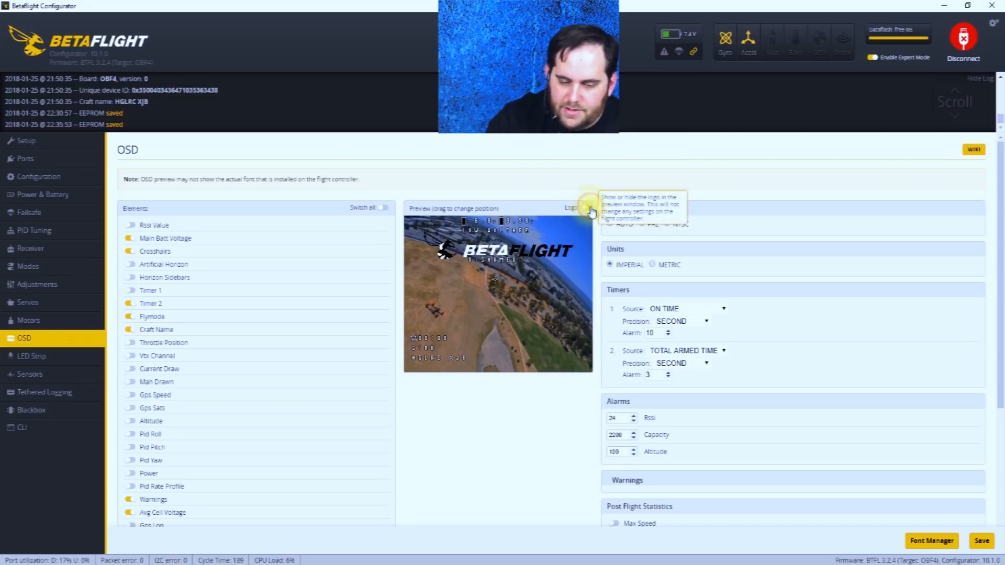
{"action": "left_click", "coordinate": [584, 209]}
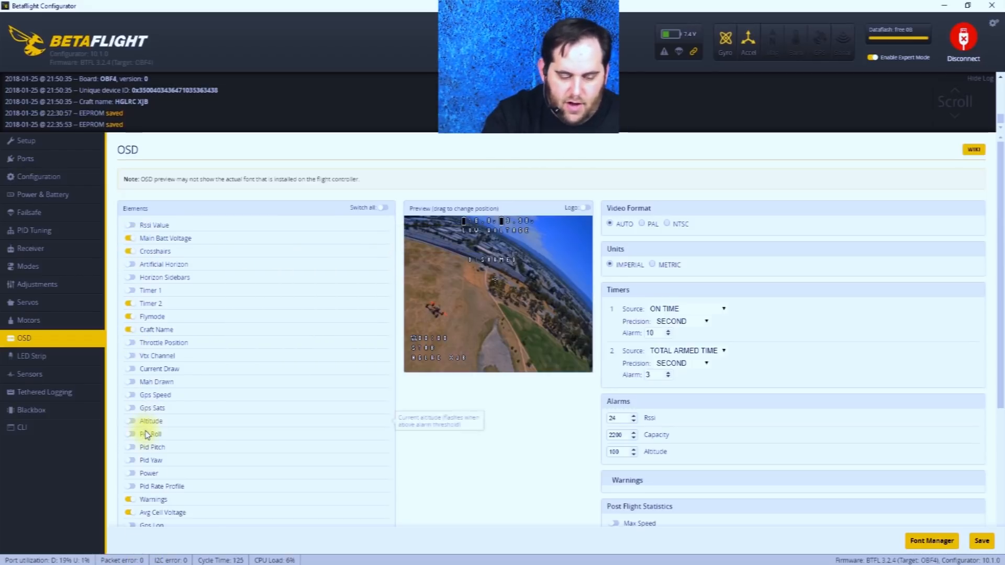
{"action": "scroll", "coordinate": [157, 451], "scroll_direction": "down", "scroll_amount": 4}
{"action": "scroll", "coordinate": [178, 459], "scroll_direction": "up", "scroll_amount": 4}
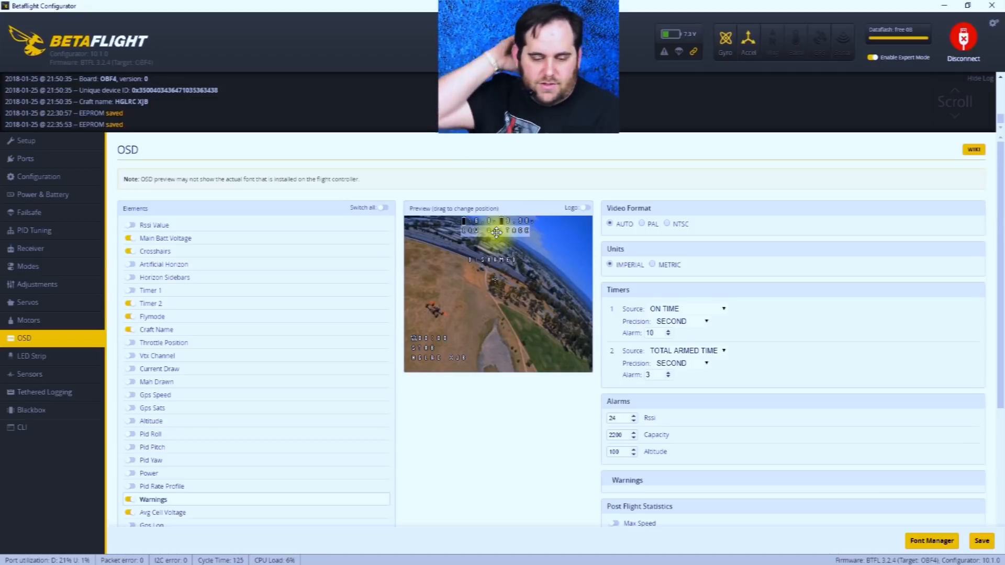
{"action": "scroll", "coordinate": [486, 256], "scroll_direction": "down", "scroll_amount": 3}
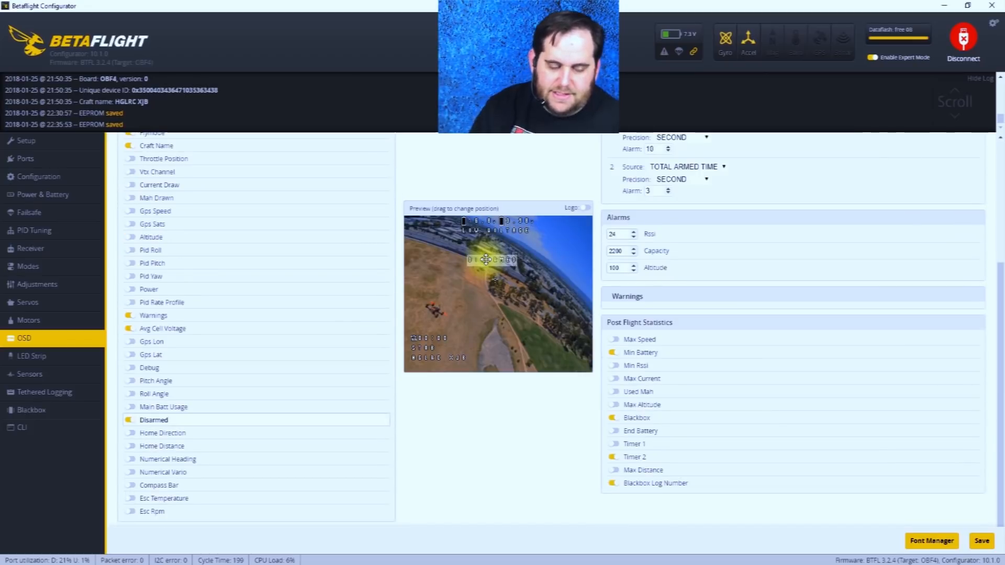
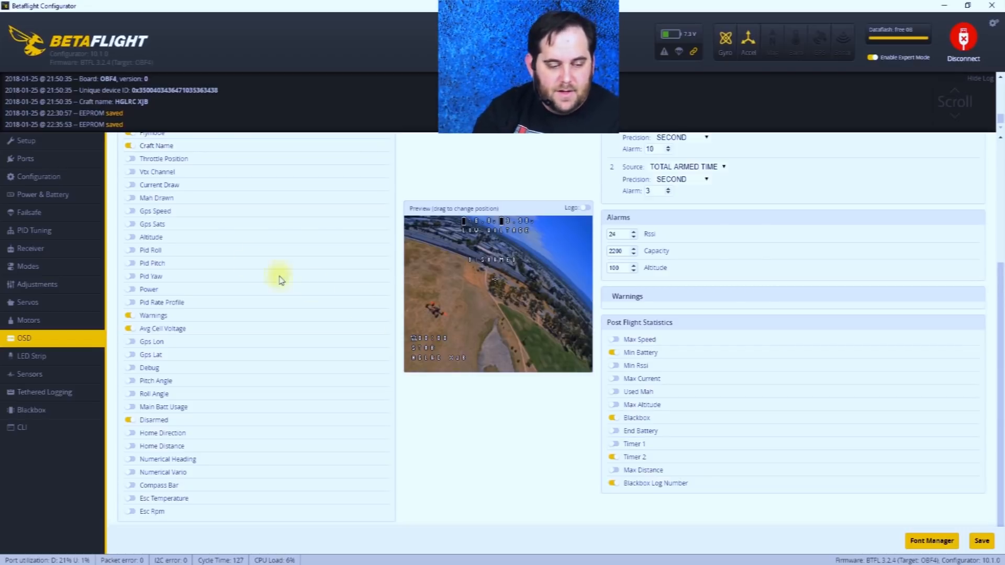
Check the craft name under Personalization in the configuration settings and return to the OSD settings
{"action": "left_click", "coordinate": [43, 177]}
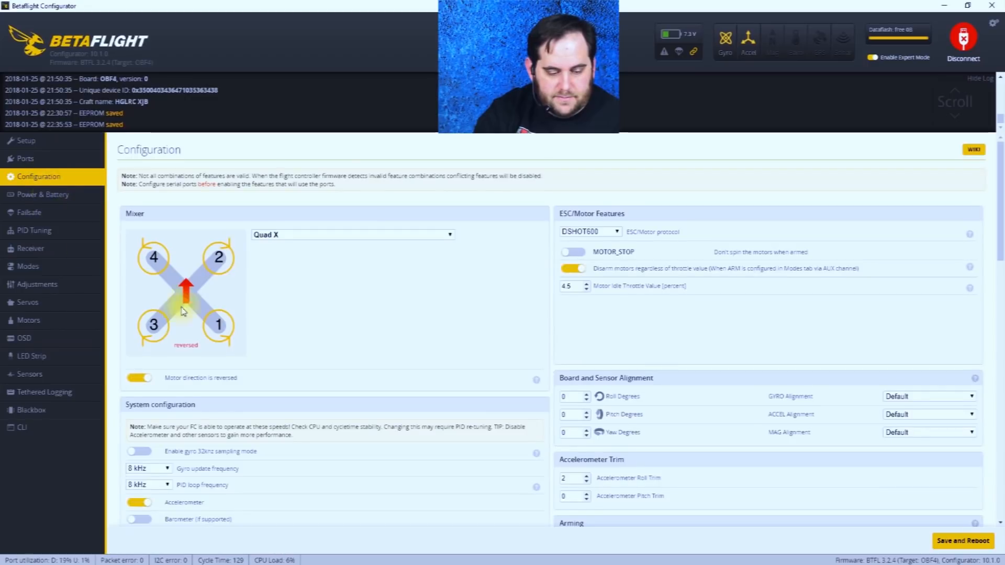
{"action": "scroll", "coordinate": [243, 344], "scroll_direction": "down", "scroll_amount": 3}
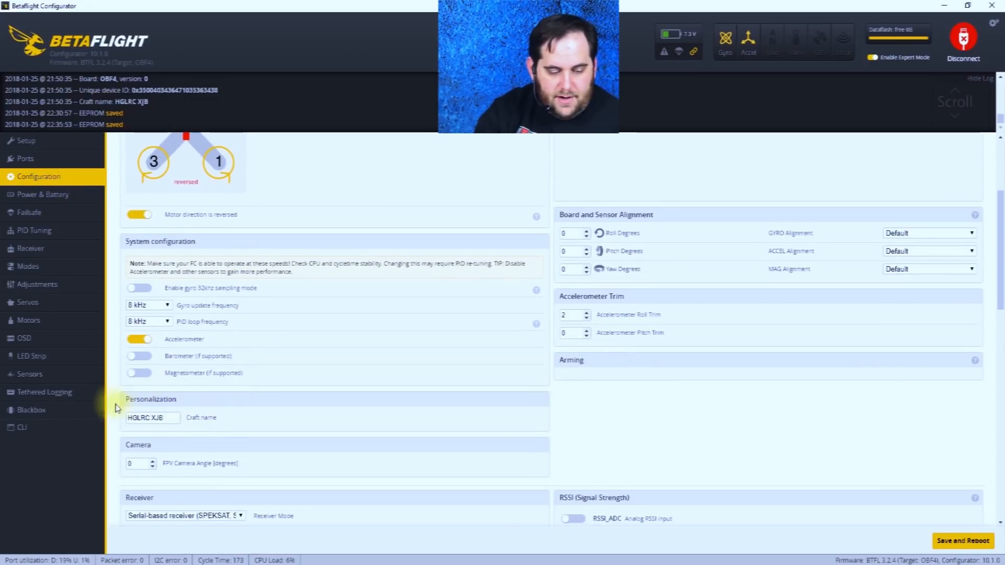
{"action": "left_click", "coordinate": [24, 338]}
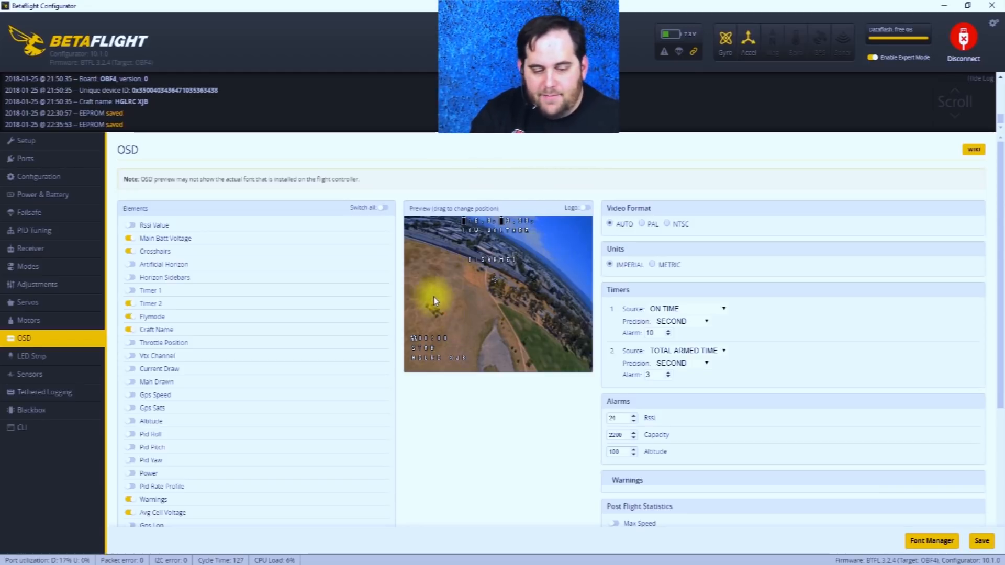
Try the Horizon Sidebars and Artificial Horizon elements in the OSD preview and switch both off again
{"action": "left_click", "coordinate": [129, 278]}
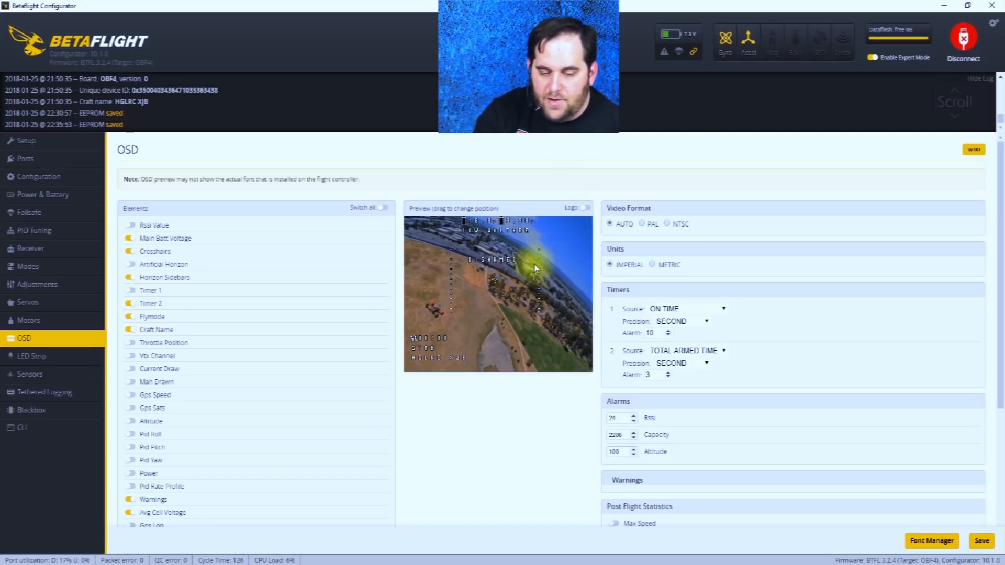
{"action": "left_click", "coordinate": [130, 265]}
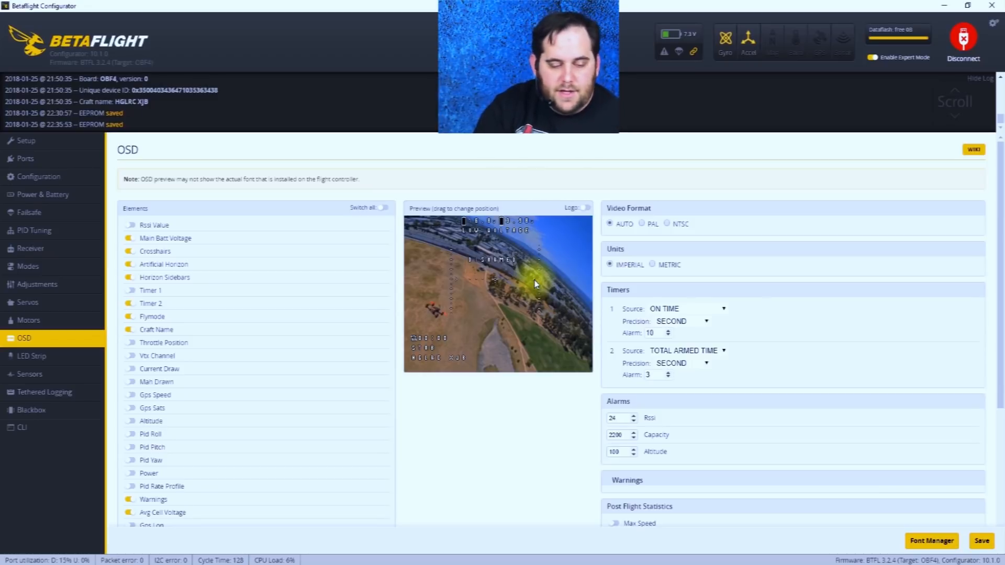
{"action": "left_click", "coordinate": [130, 264]}
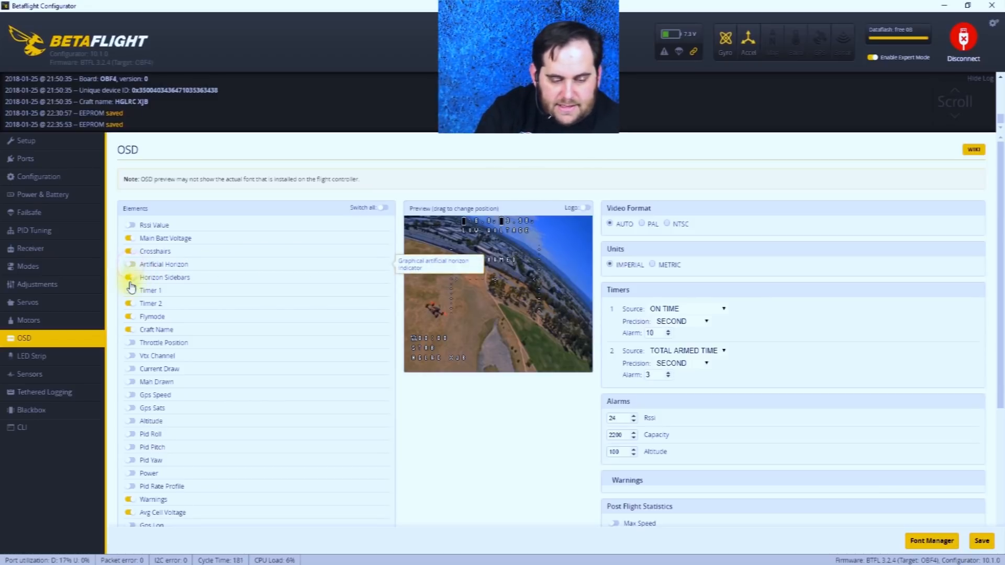
{"action": "left_click", "coordinate": [130, 278]}
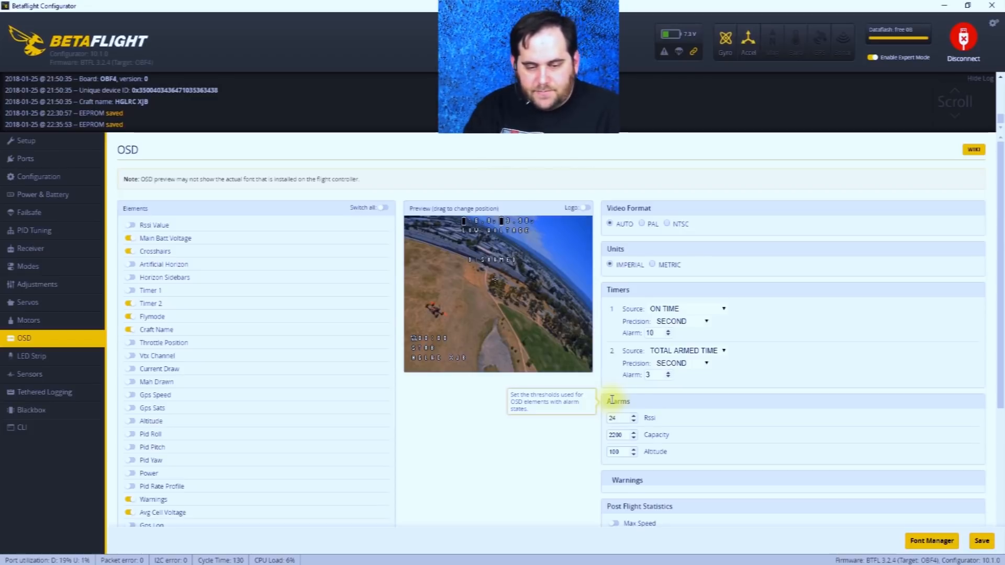
Try the Timer 1 element in the OSD preview, placed directly above Timer 2, and switch it off again
{"action": "mouse_move", "coordinate": [626, 288]}
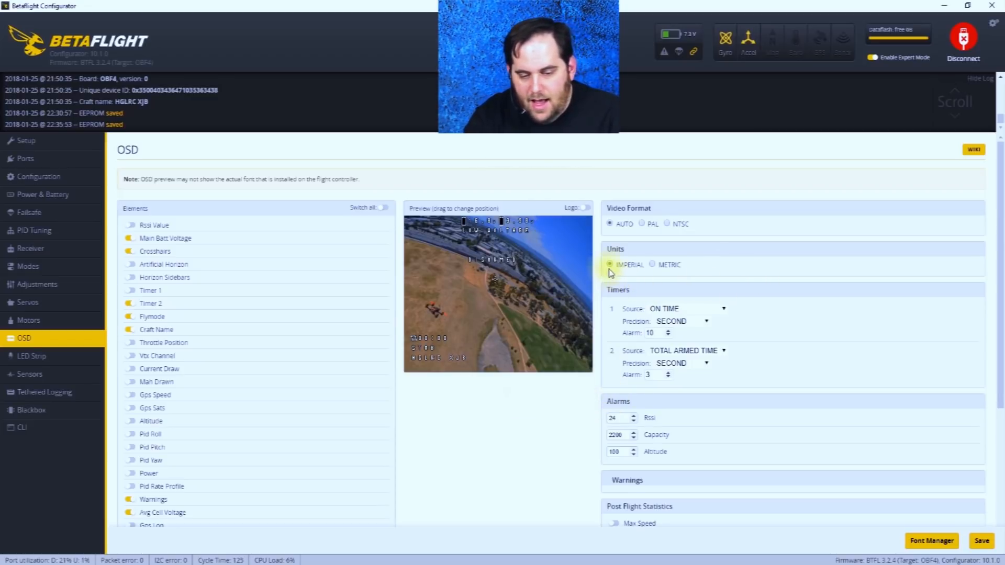
{"action": "mouse_move", "coordinate": [627, 270]}
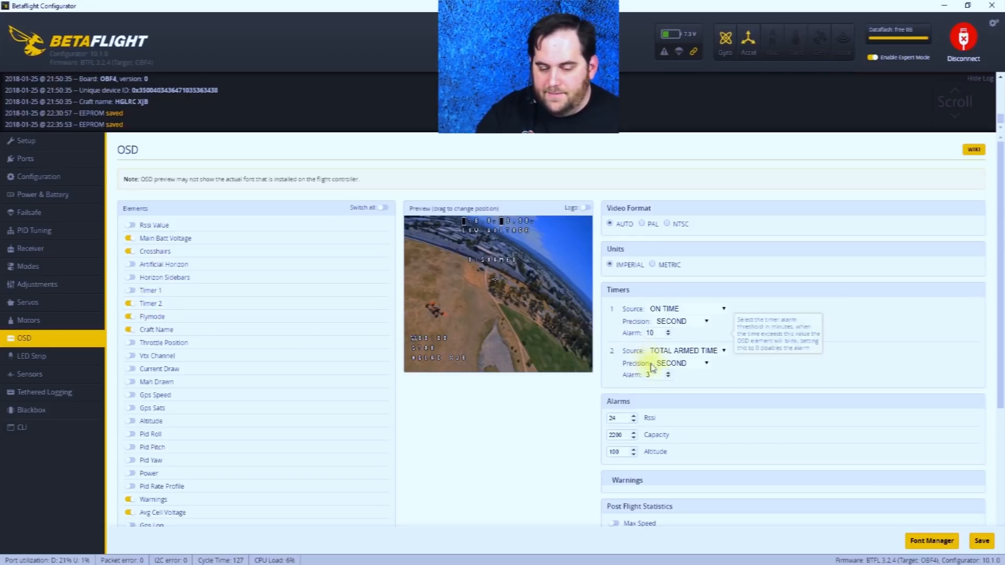
{"action": "left_click", "coordinate": [129, 291]}
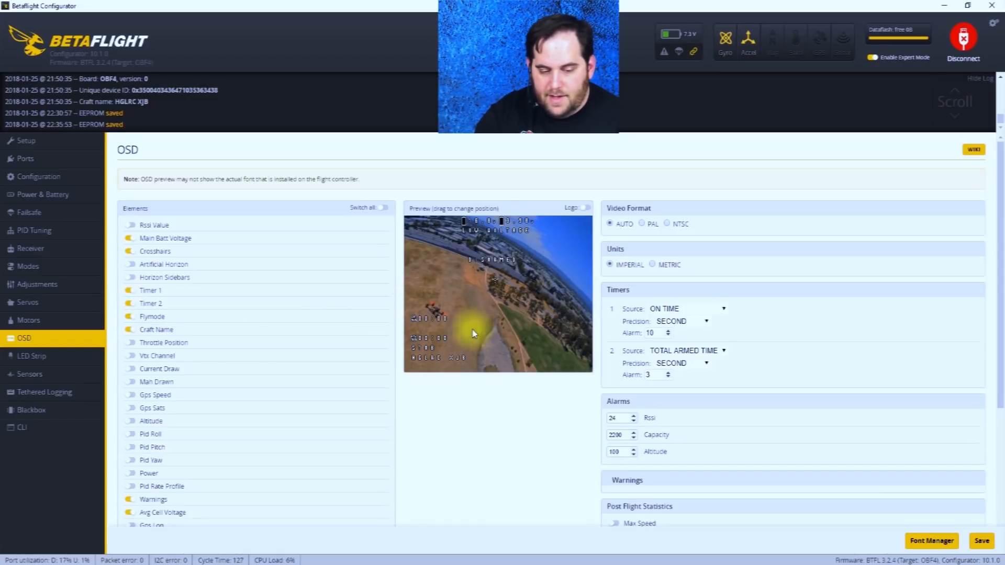
{"action": "left_click_drag", "start_coordinate": [413, 318], "coordinate": [413, 328]}
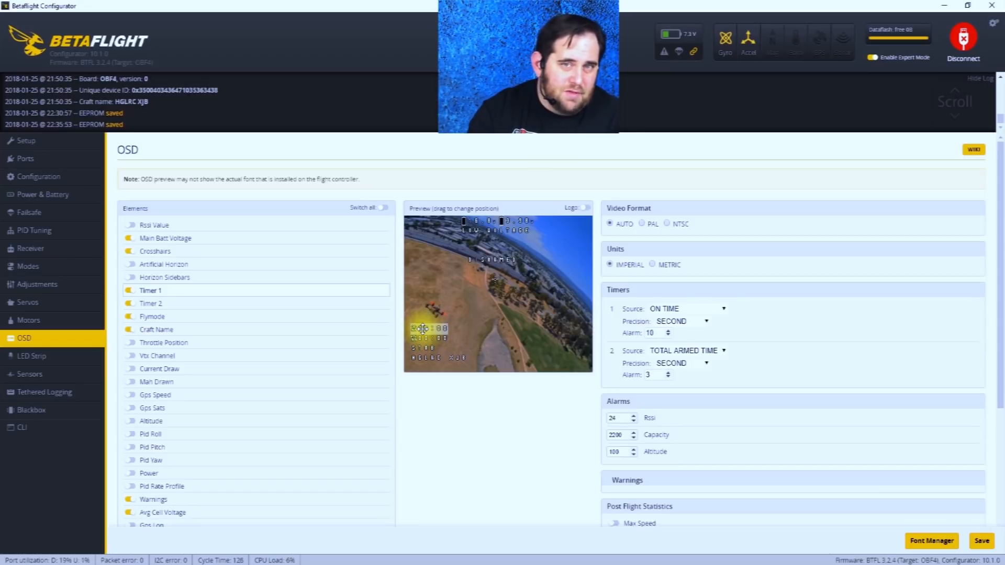
{"action": "left_click", "coordinate": [130, 290]}
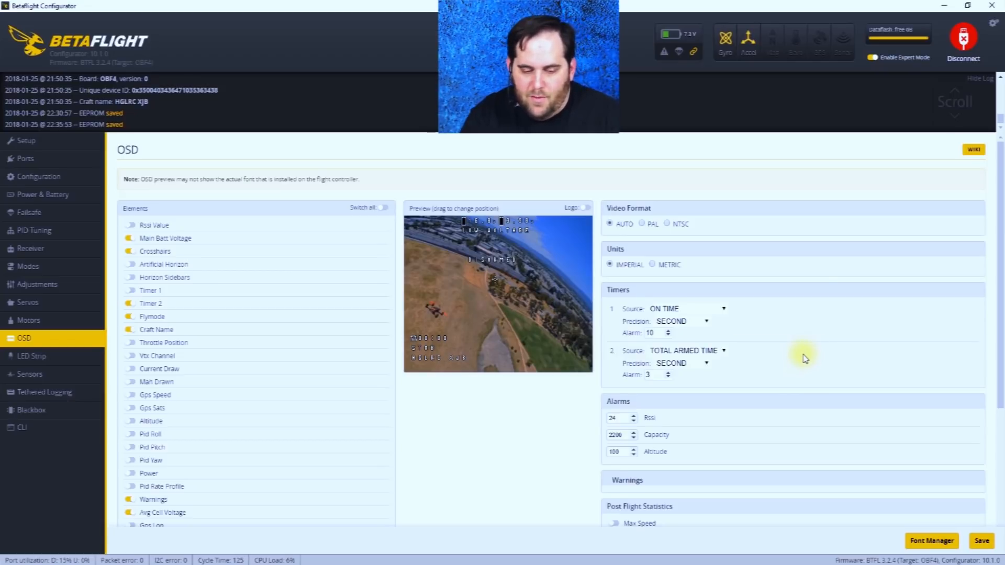
Review the OSD timers, alarms, remaining elements and post flight statistics
{"action": "scroll", "coordinate": [802, 354], "scroll_direction": "down", "scroll_amount": 2}
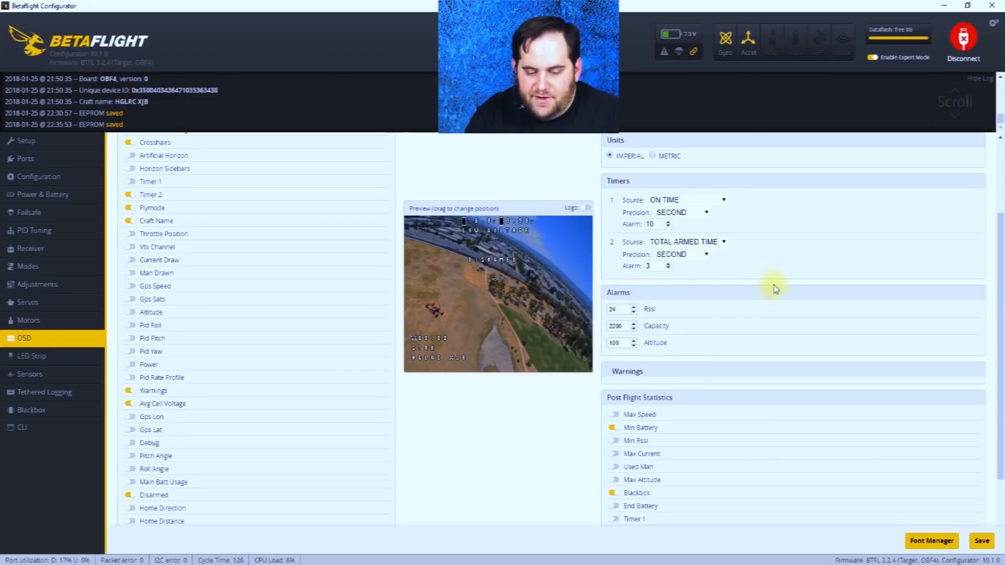
{"action": "scroll", "coordinate": [779, 293], "scroll_direction": "down", "scroll_amount": 2}
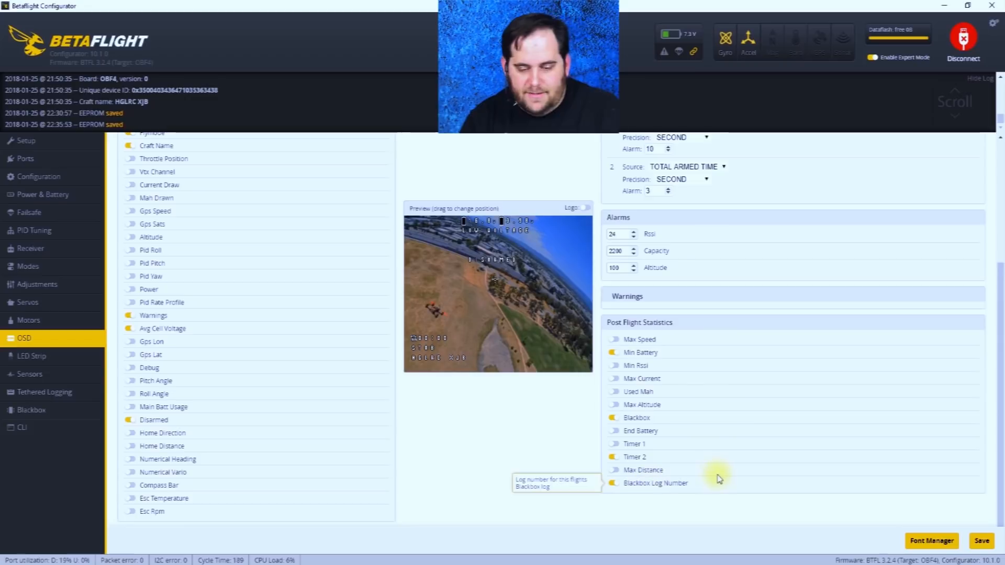
Open the LED strip settings and try adding two extra LEDs to the wire ordering, a few rows below the existing pair
{"action": "left_click", "coordinate": [89, 356]}
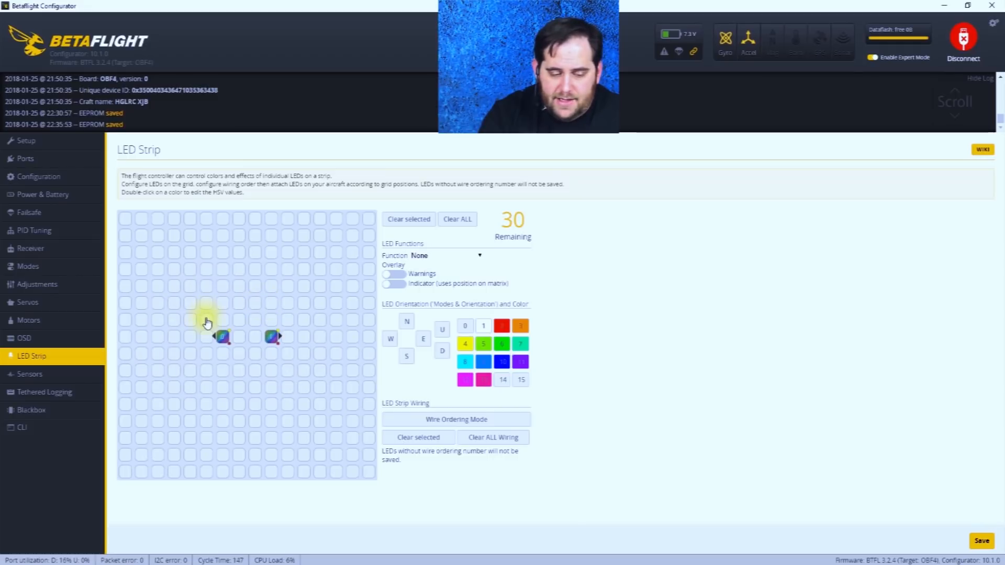
{"action": "left_click", "coordinate": [482, 424]}
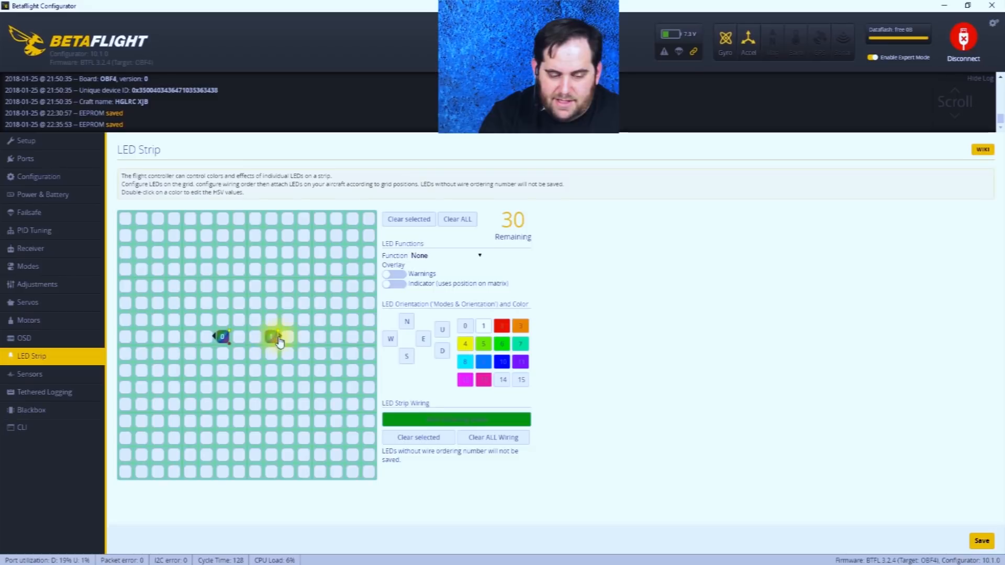
{"action": "left_click", "coordinate": [222, 406]}
{"action": "left_click", "coordinate": [270, 405]}
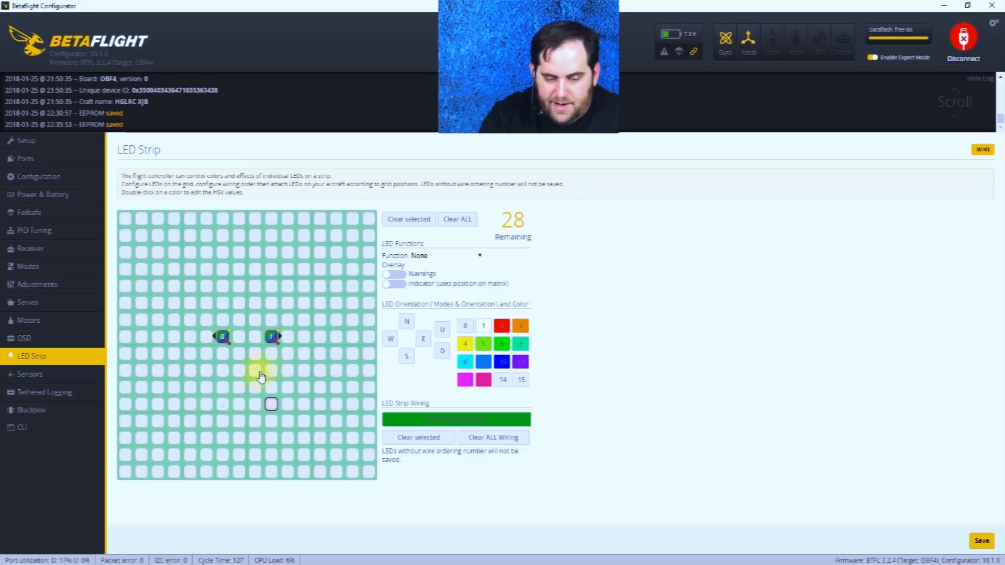
{"action": "left_click", "coordinate": [271, 405]}
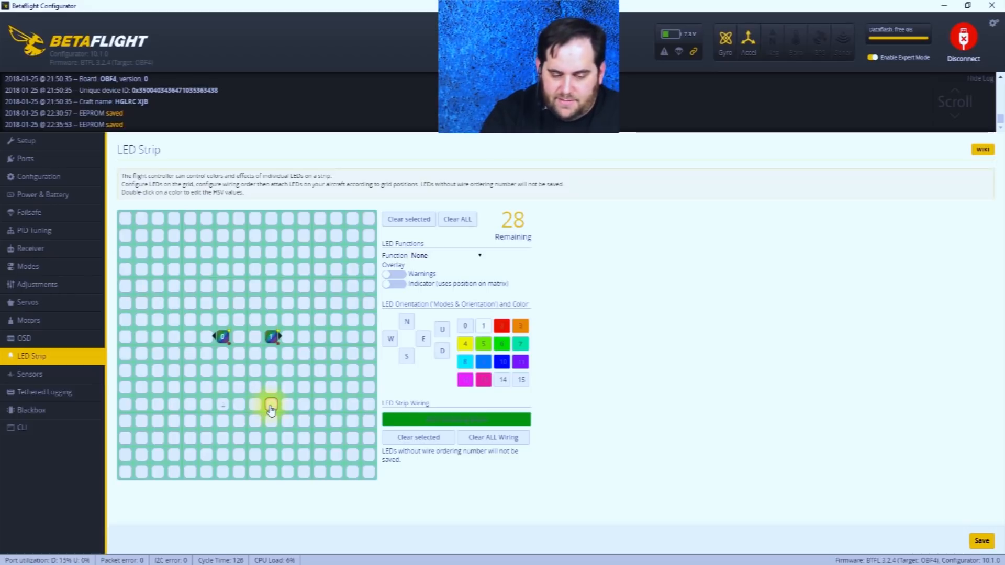
{"action": "left_click", "coordinate": [453, 421]}
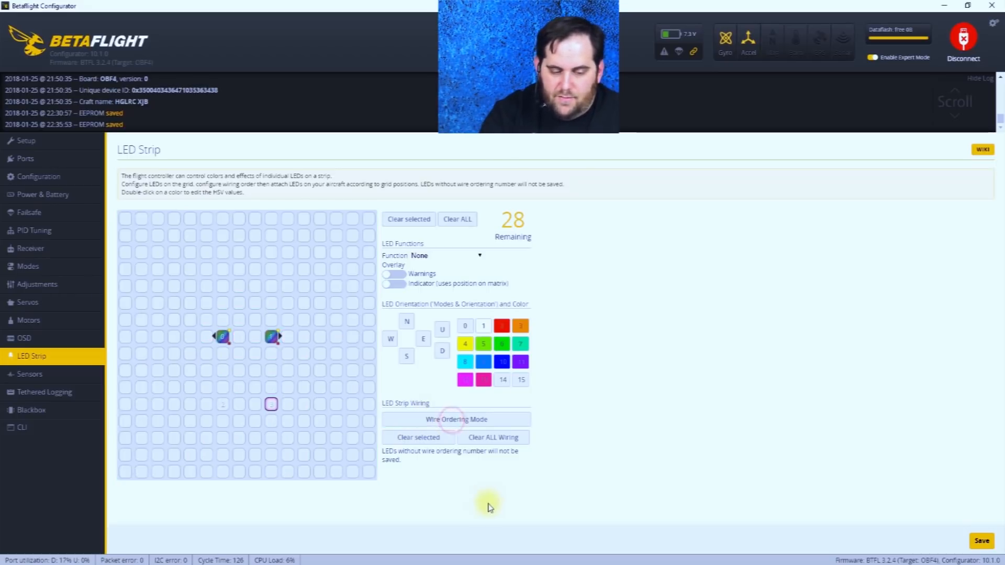
Give both lower LEDs the Color function with Larson scanner and the Indicator overlay switched on
{"action": "left_click", "coordinate": [223, 405]}
{"action": "left_click", "coordinate": [271, 406]}
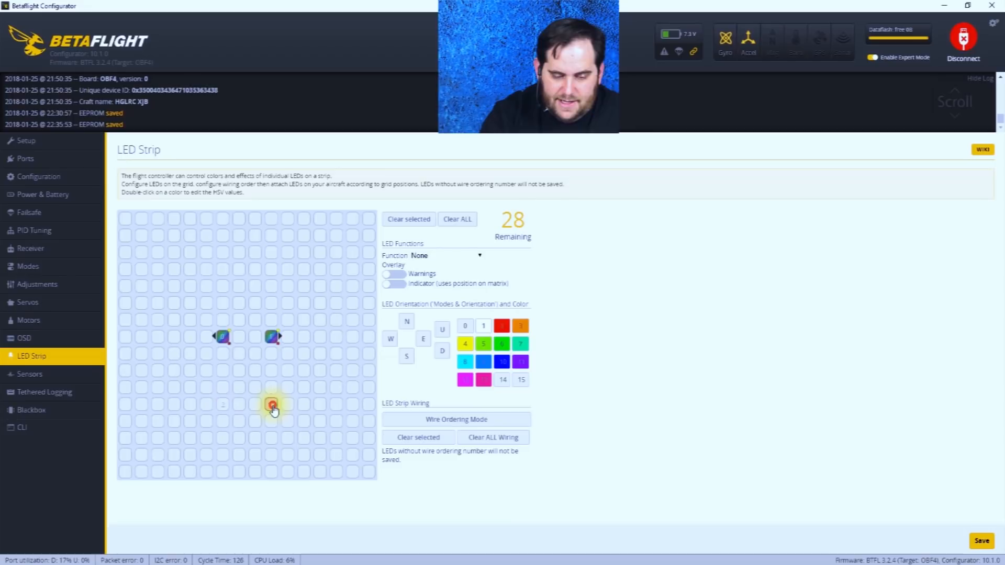
{"action": "left_click", "coordinate": [223, 406]}
{"action": "left_click", "coordinate": [271, 405]}
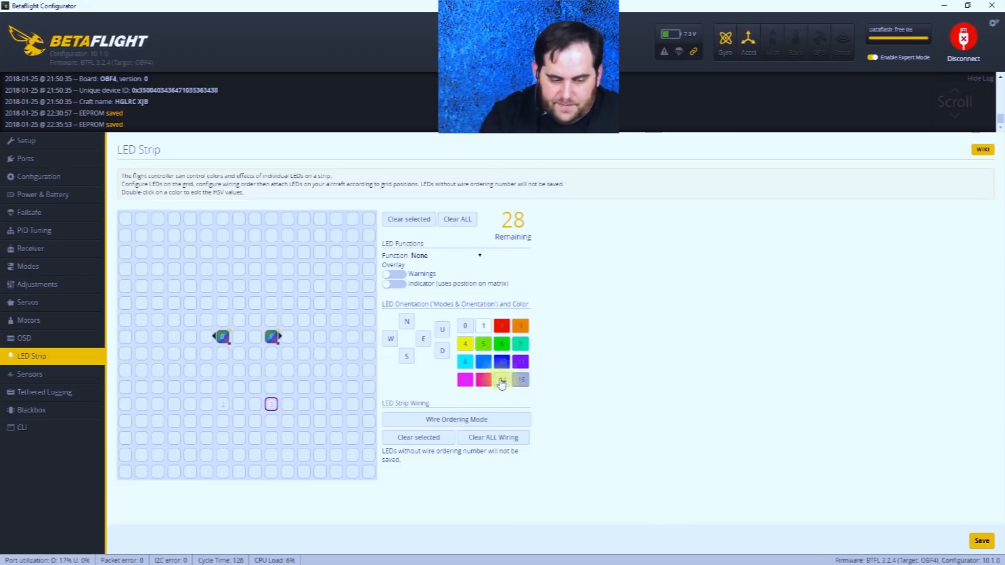
{"action": "left_click", "coordinate": [223, 405]}
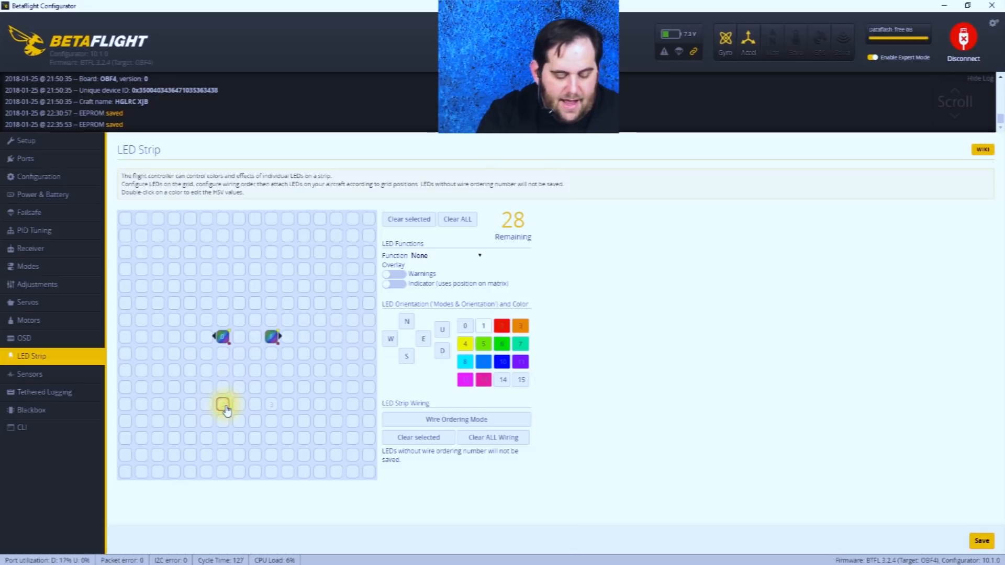
{"action": "left_click", "coordinate": [272, 406], "text": "ctrl"}
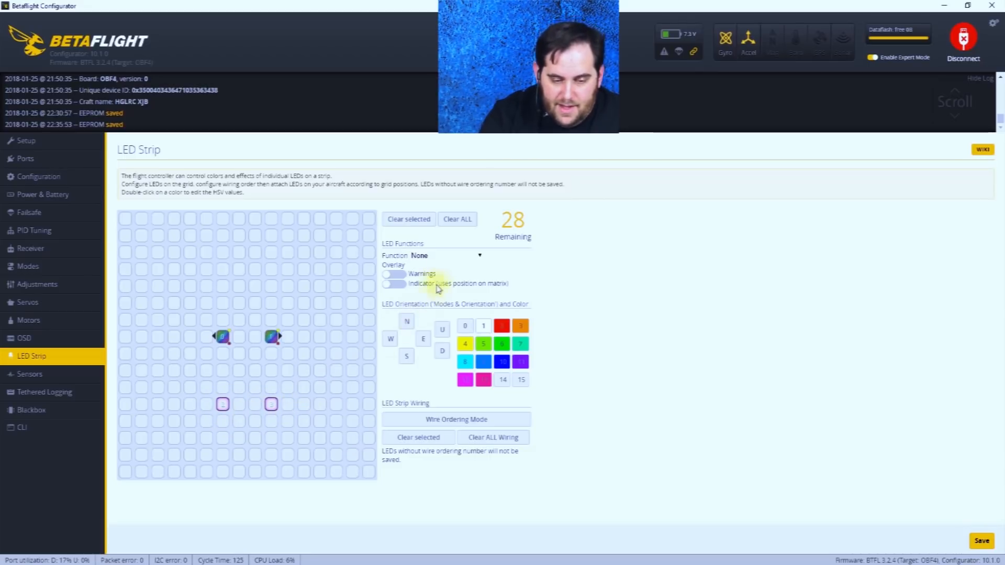
{"action": "left_click", "coordinate": [455, 256]}
{"action": "left_click", "coordinate": [446, 287]}
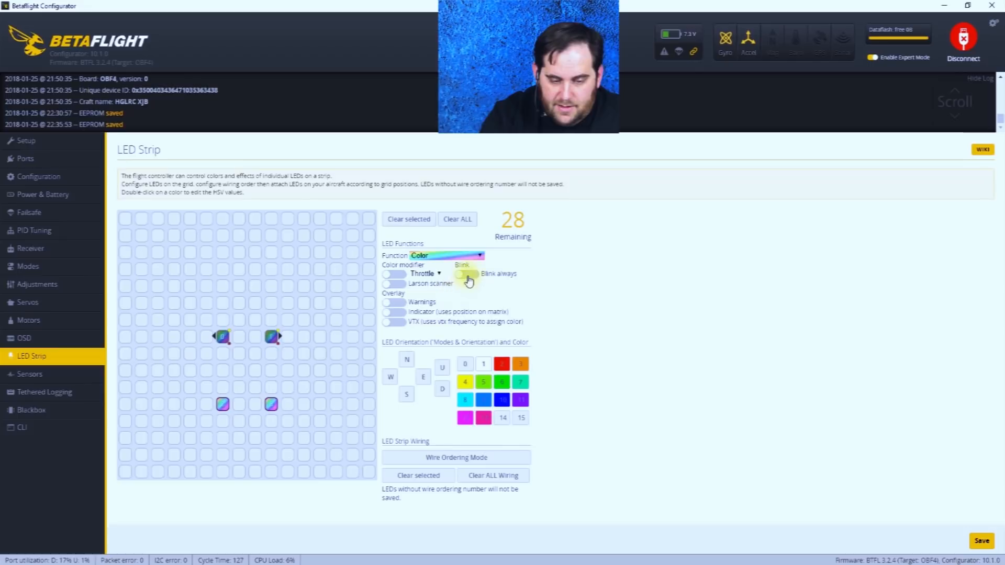
{"action": "left_click", "coordinate": [394, 287]}
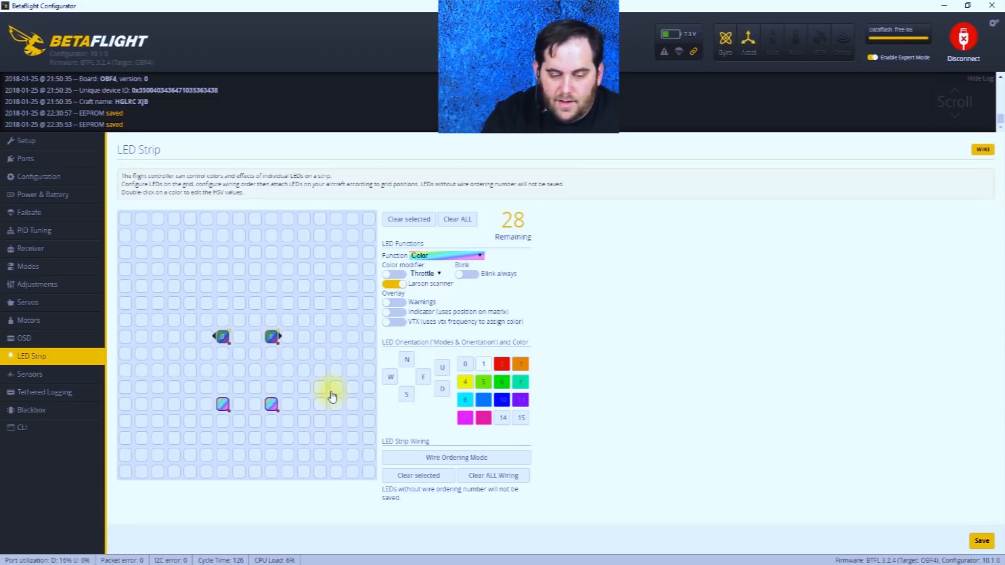
{"action": "left_click", "coordinate": [393, 314]}
Orient the lower LED in the east column to E and the one in the west column to W
{"action": "left_click", "coordinate": [272, 404]}
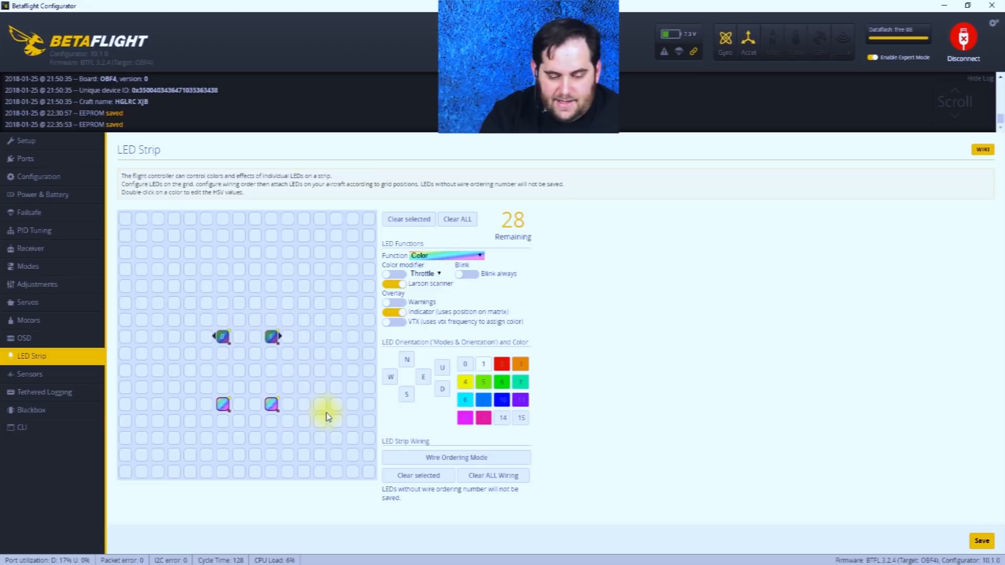
{"action": "left_click", "coordinate": [271, 406]}
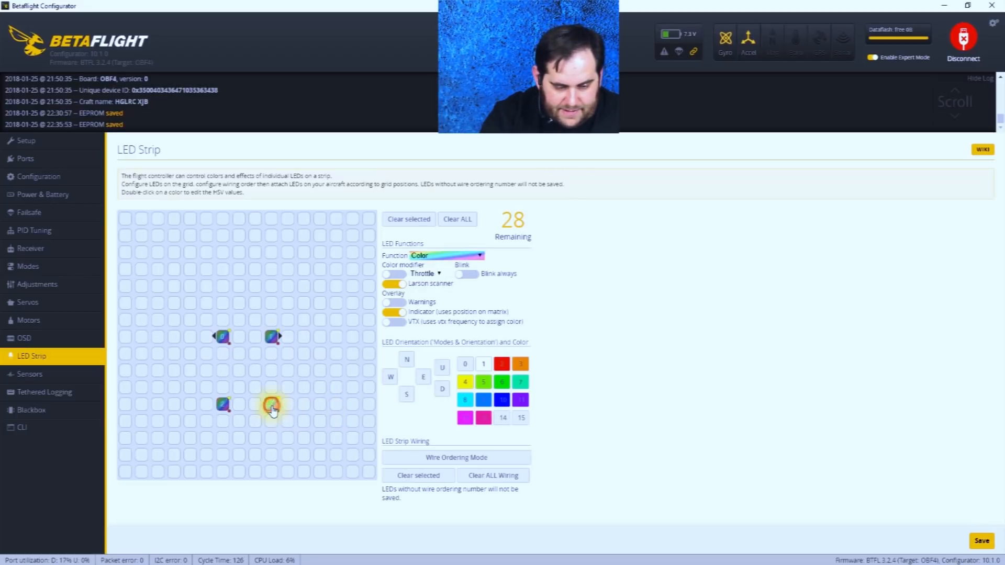
{"action": "left_click", "coordinate": [424, 379]}
{"action": "left_click", "coordinate": [223, 404]}
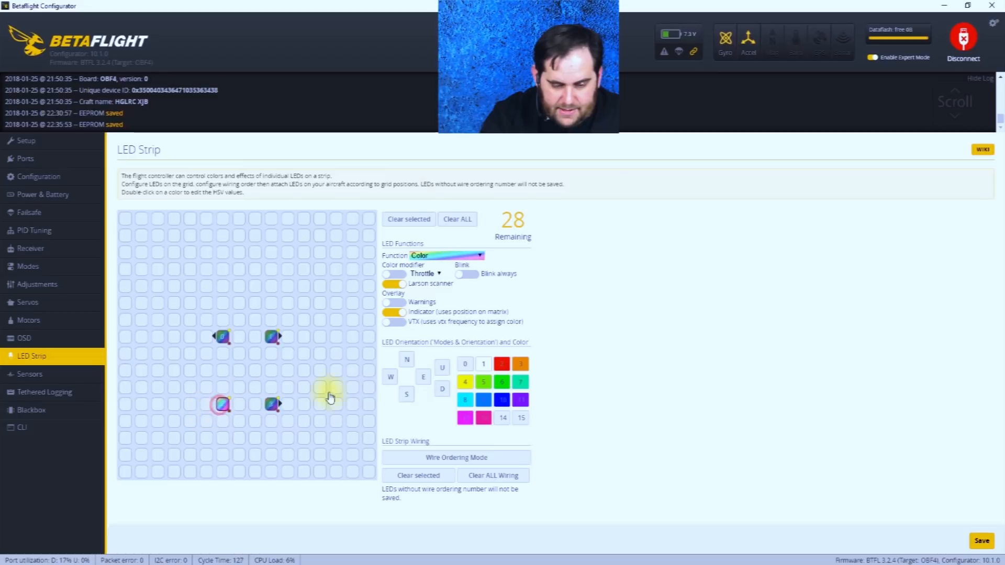
{"action": "left_click", "coordinate": [389, 377]}
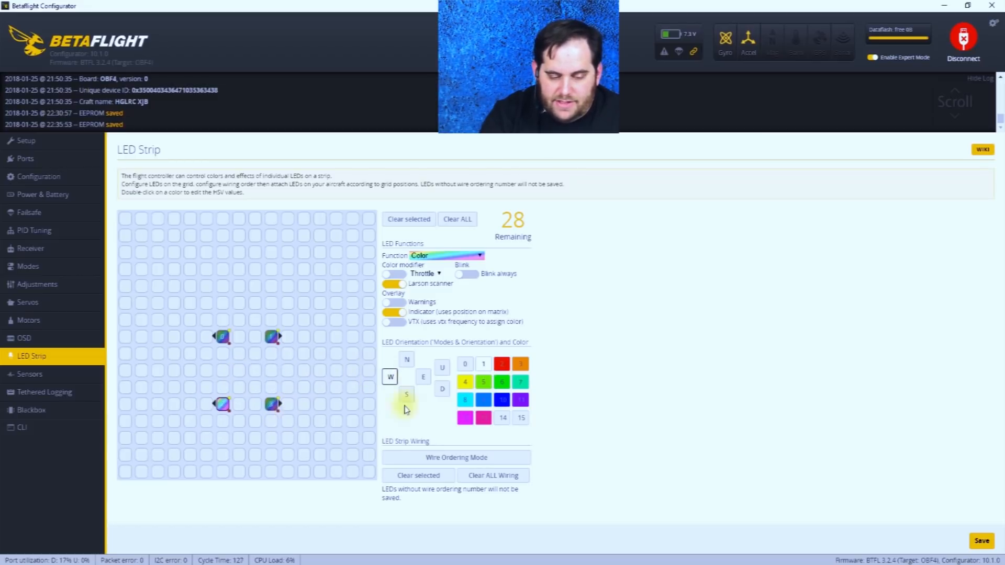
Try different colors on the two lower LEDs, including color 8, and settle on color 0 (black)
{"action": "left_click", "coordinate": [518, 365]}
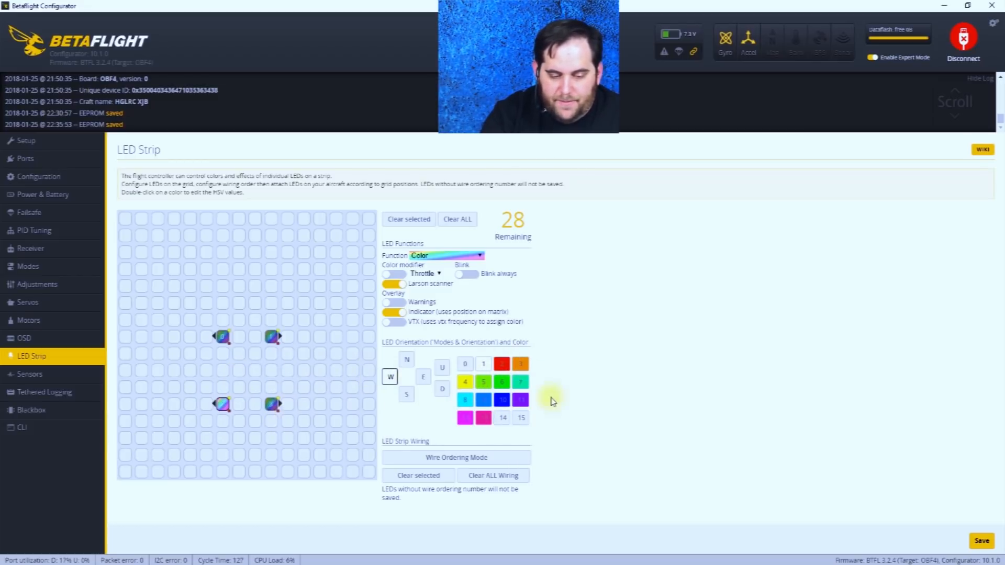
{"action": "left_click", "coordinate": [388, 377]}
{"action": "left_click", "coordinate": [220, 405]}
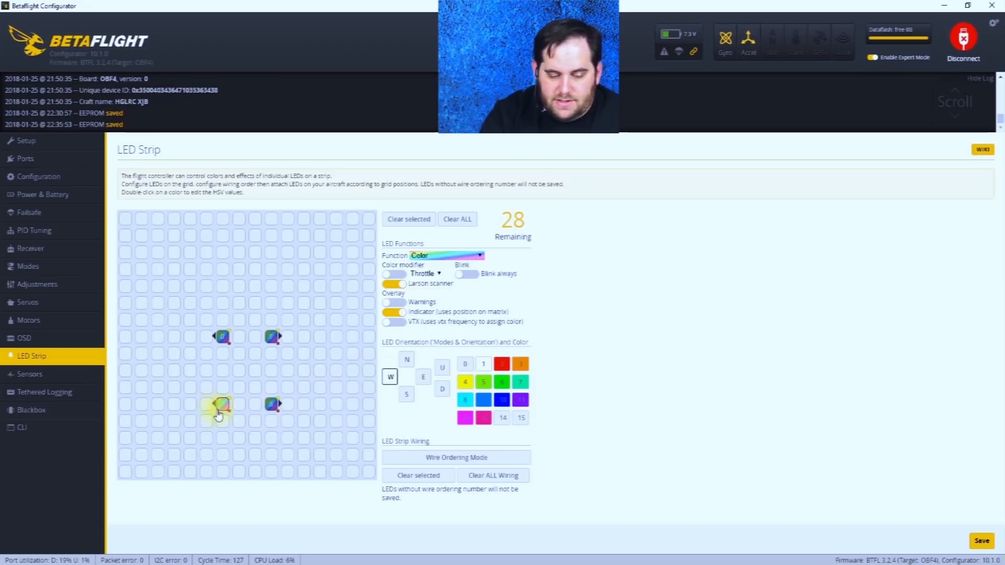
{"action": "left_click", "coordinate": [276, 406]}
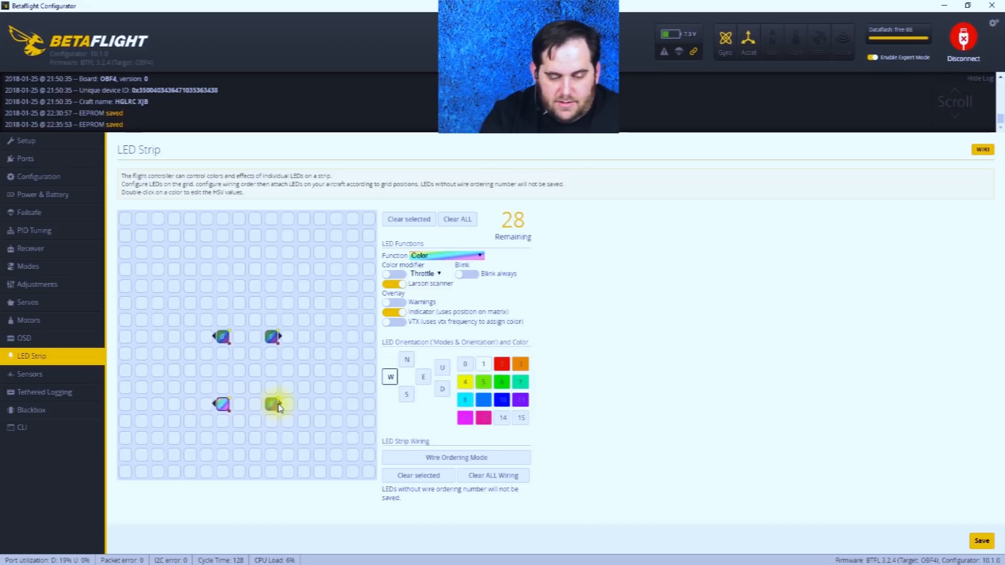
{"action": "left_click", "coordinate": [465, 419]}
{"action": "left_click", "coordinate": [466, 401]}
{"action": "left_click", "coordinate": [466, 365]}
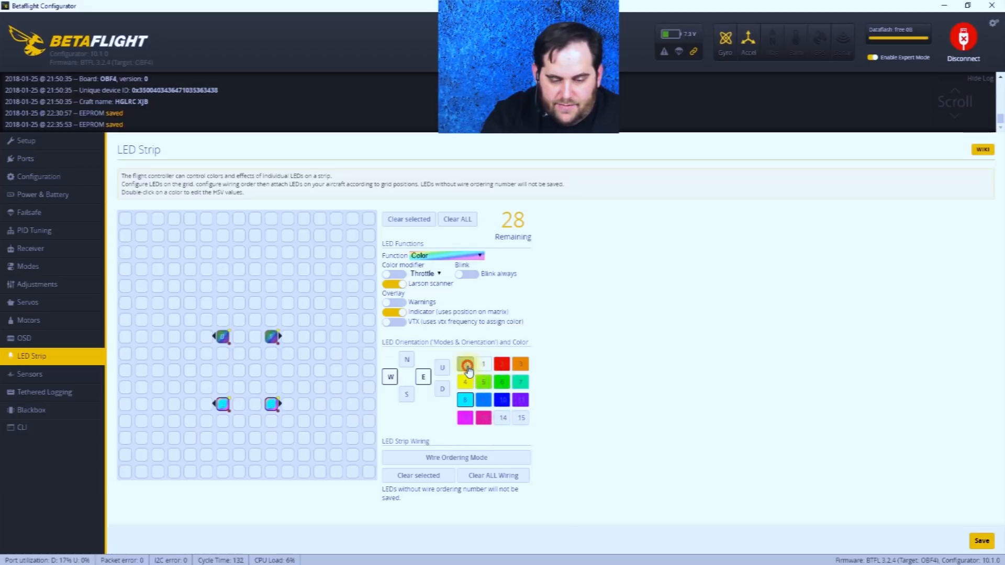
{"action": "left_click", "coordinate": [486, 401]}
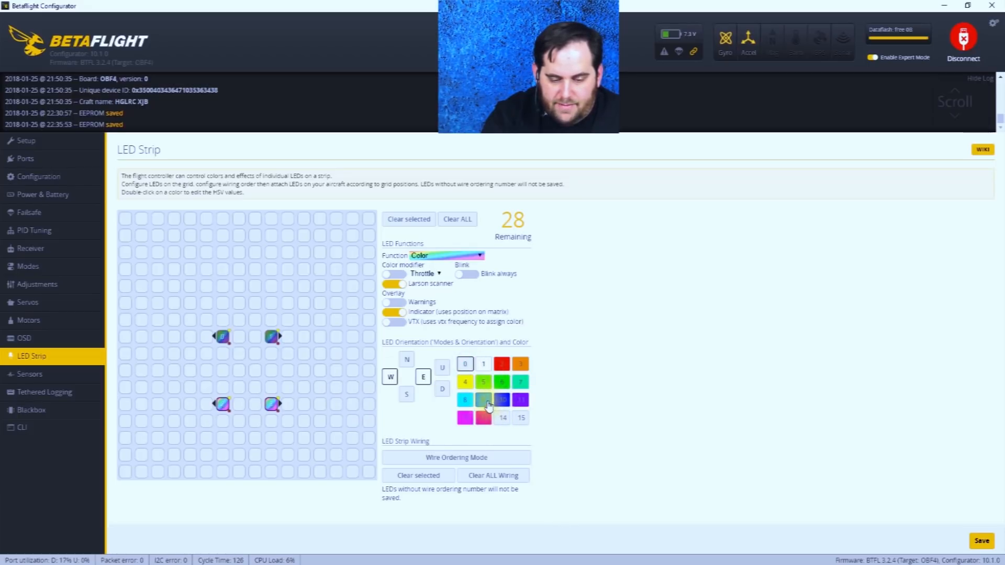
{"action": "left_click", "coordinate": [462, 365]}
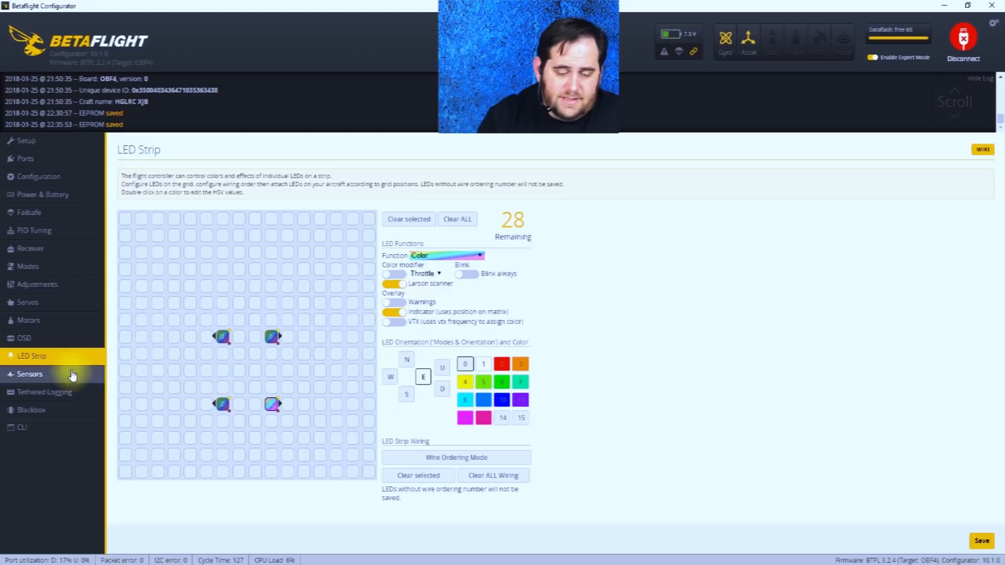
Delete the two lower LEDs and inspect the orientation and color of each LED in the original pair
{"action": "left_click", "coordinate": [272, 404], "text": "ctrl"}
{"action": "key", "text": "Delete"}
{"action": "left_click", "coordinate": [222, 339]}
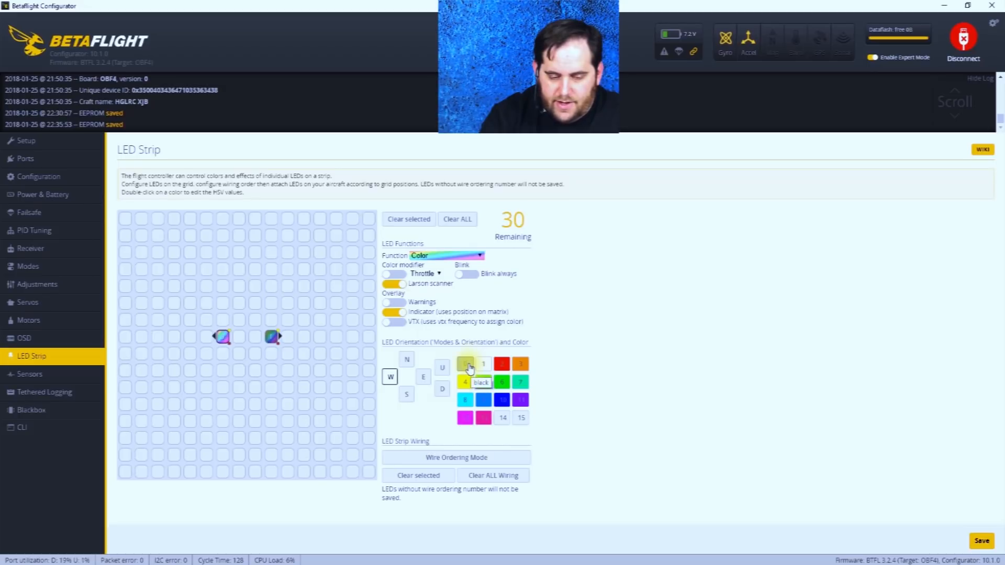
{"action": "left_click", "coordinate": [272, 338]}
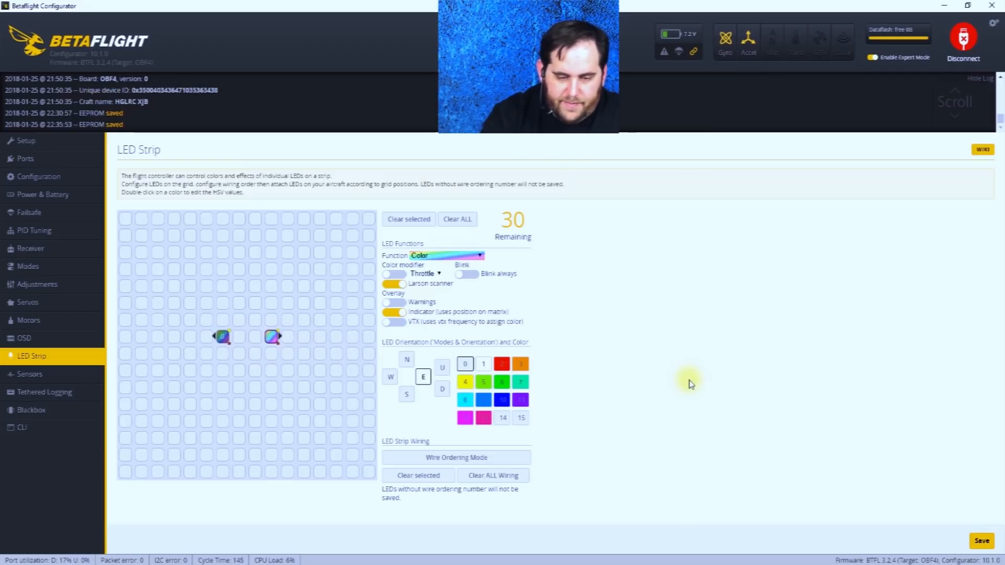
Check the live gyroscope and accelerometer graphs and look over the tethered logging options
{"action": "left_click", "coordinate": [27, 377]}
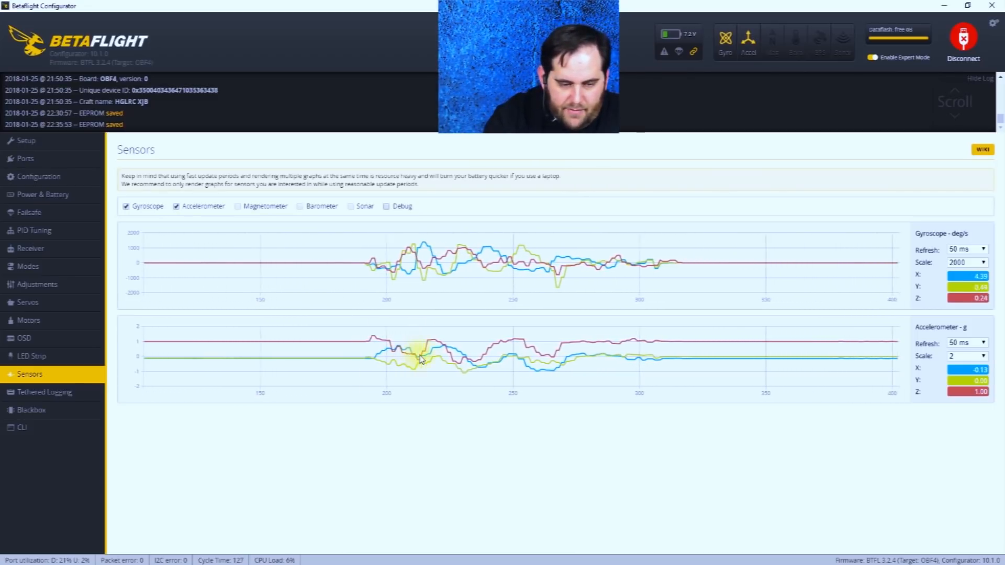
{"action": "left_click", "coordinate": [81, 397]}
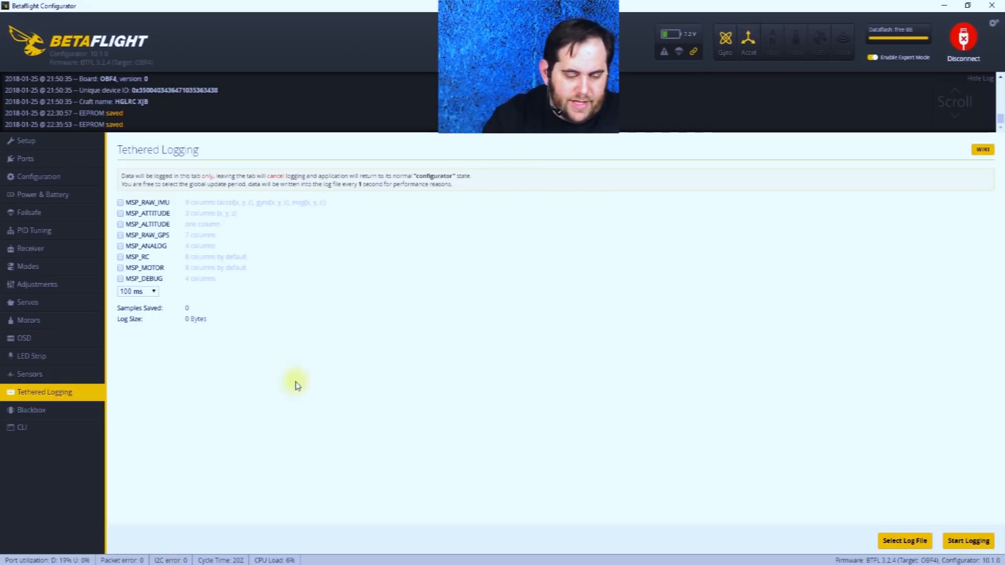
In the Blackbox settings, keep Onboard Flash as the logging device and set the logging rate to 1 kHz
{"action": "left_click", "coordinate": [31, 410]}
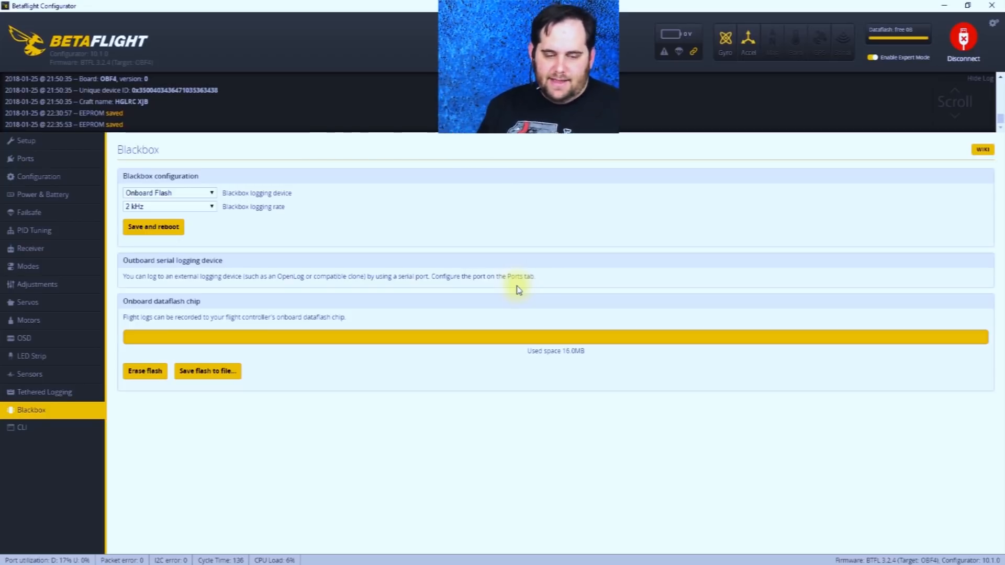
{"action": "left_click", "coordinate": [172, 194]}
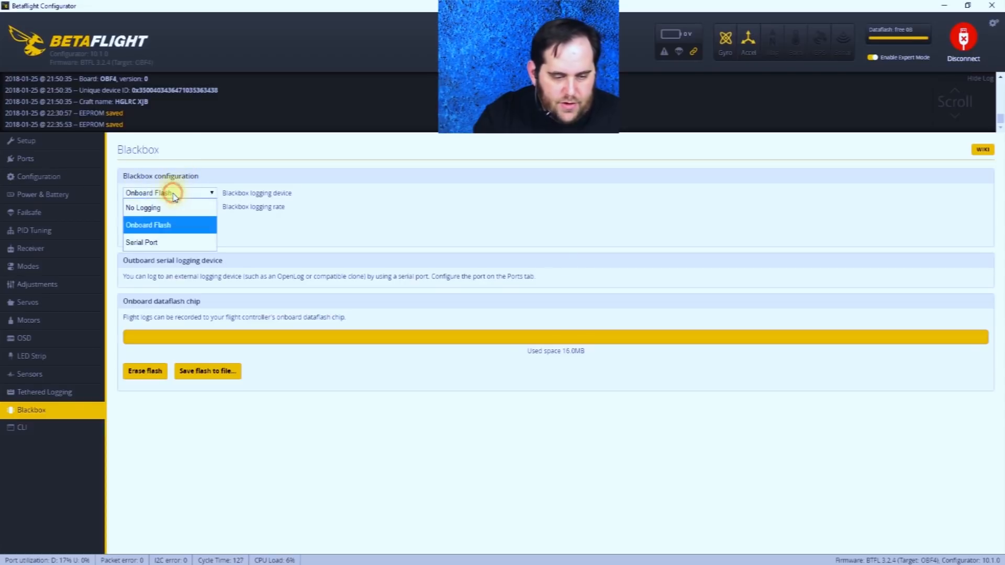
{"action": "left_click", "coordinate": [157, 232]}
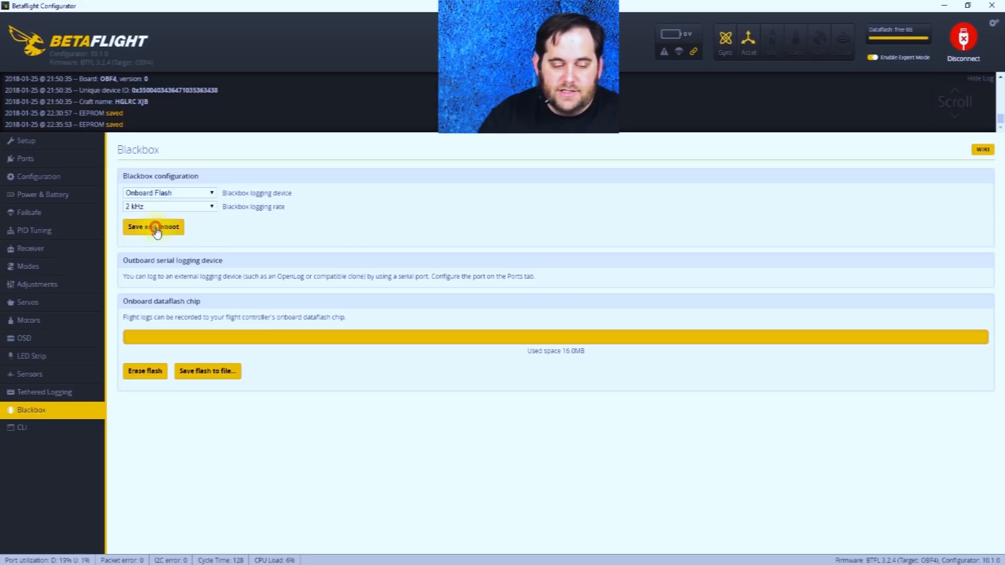
{"action": "left_click", "coordinate": [212, 207]}
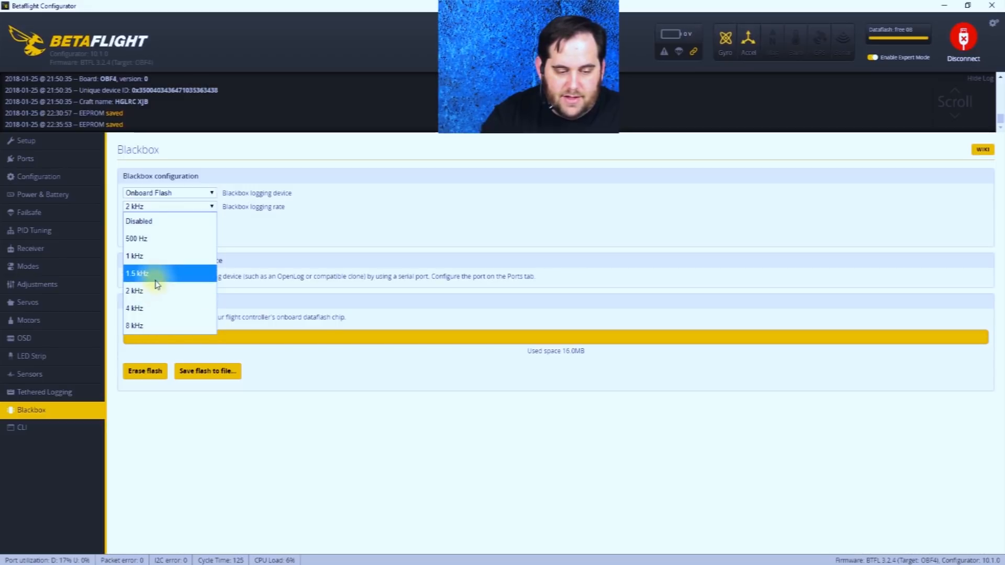
{"action": "left_click", "coordinate": [155, 256]}
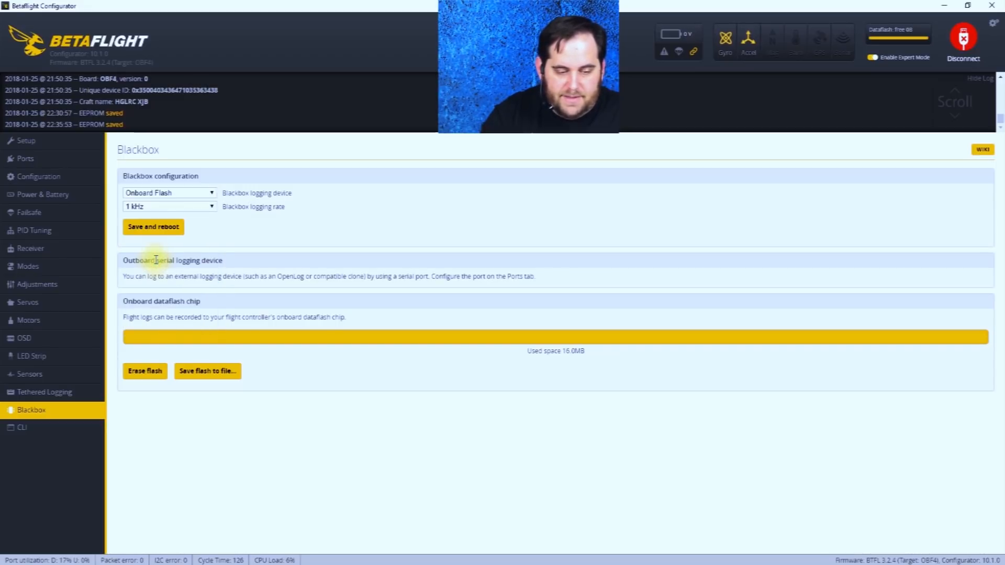
Review the available Blackbox logging rates and logging devices without changing the selection
{"action": "left_click", "coordinate": [144, 209]}
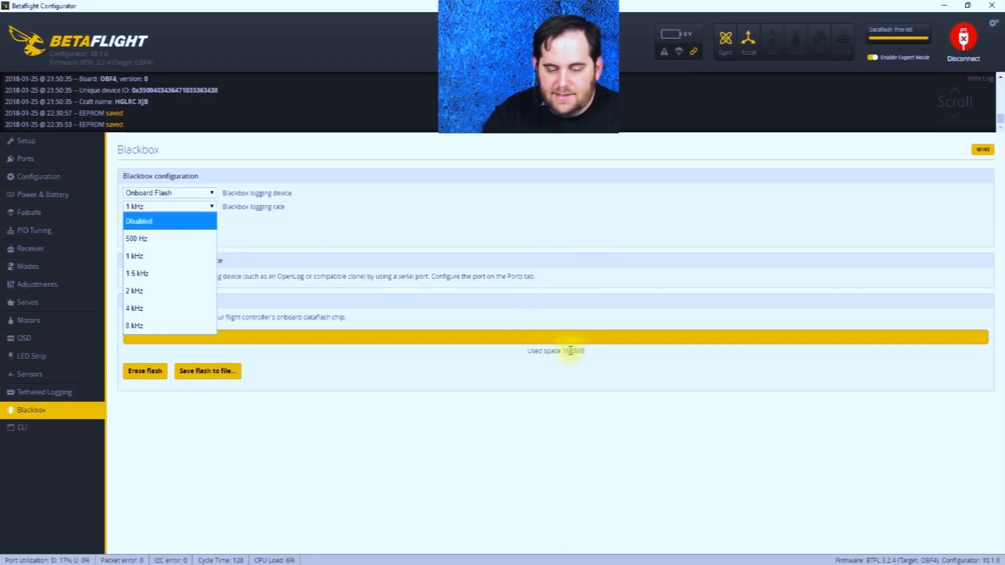
{"action": "left_click", "coordinate": [156, 193]}
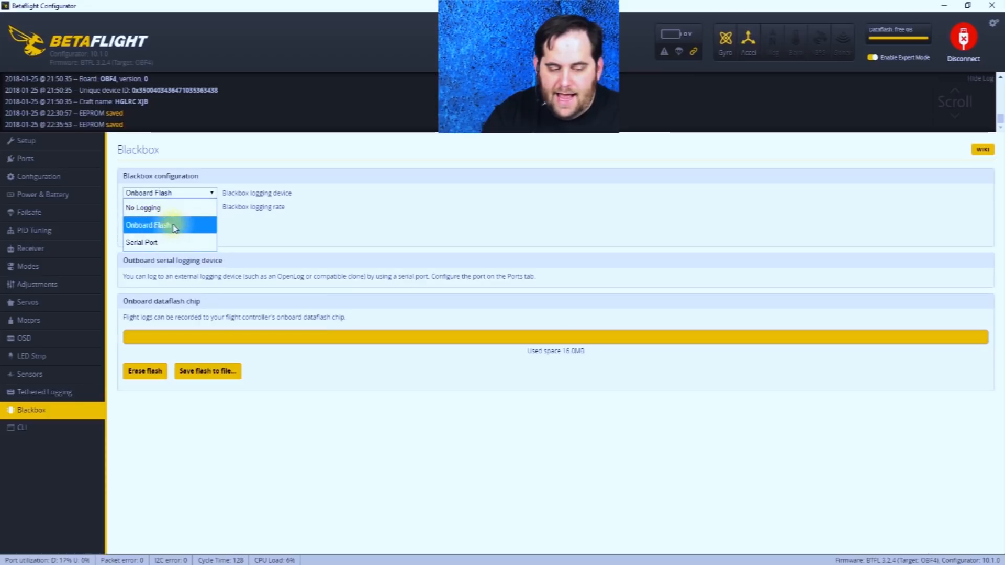
{"action": "left_click", "coordinate": [175, 194]}
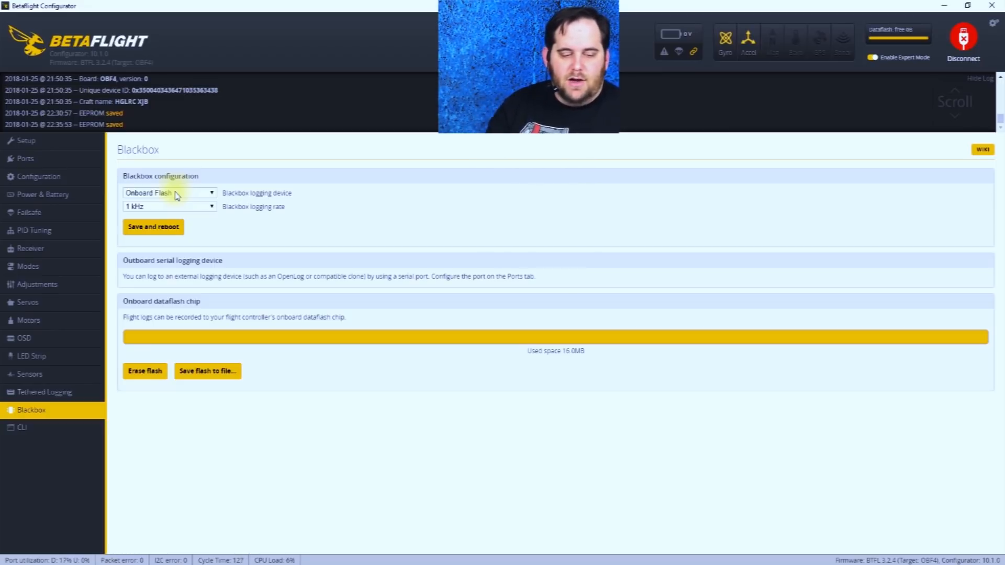
Save the Blackbox settings with a reboot and erase all logs from the onboard dataflash chip
{"action": "left_click", "coordinate": [166, 226]}
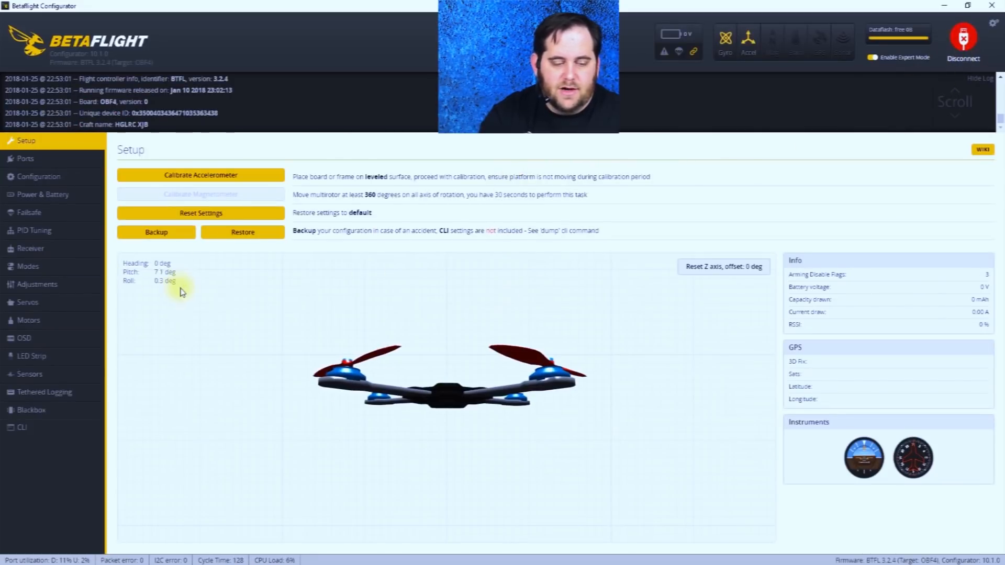
{"action": "left_click", "coordinate": [46, 412]}
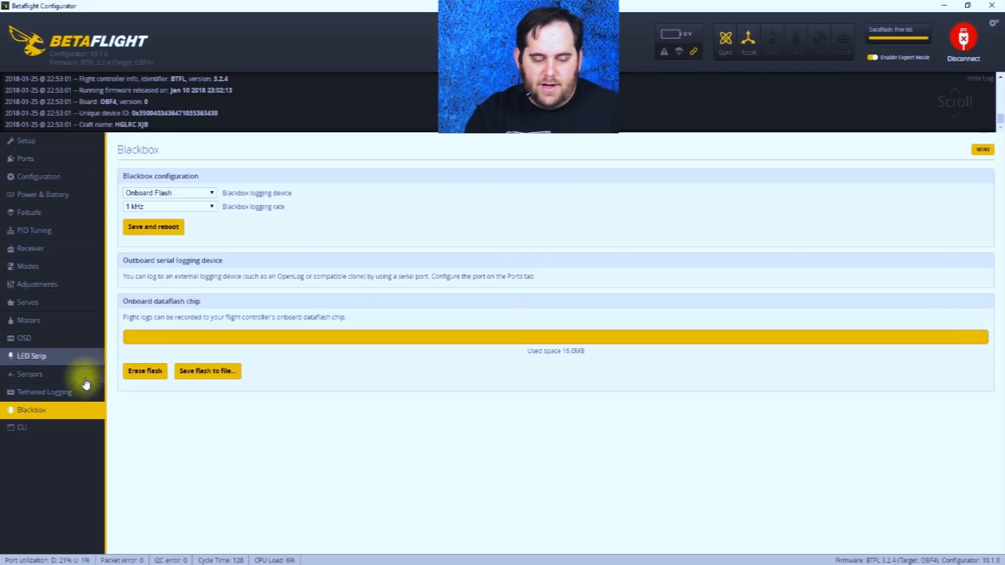
{"action": "left_click", "coordinate": [151, 371]}
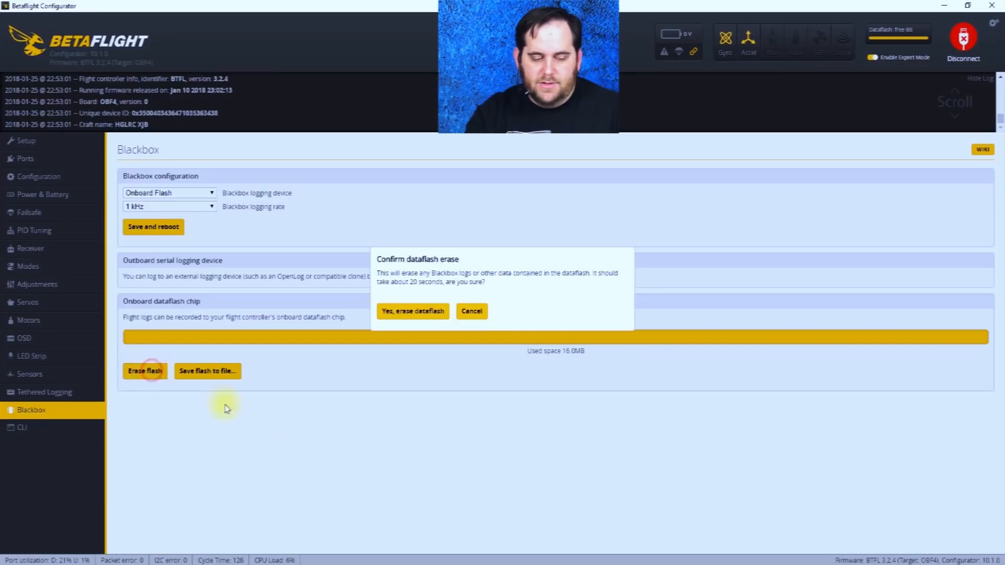
{"action": "left_click", "coordinate": [417, 311]}
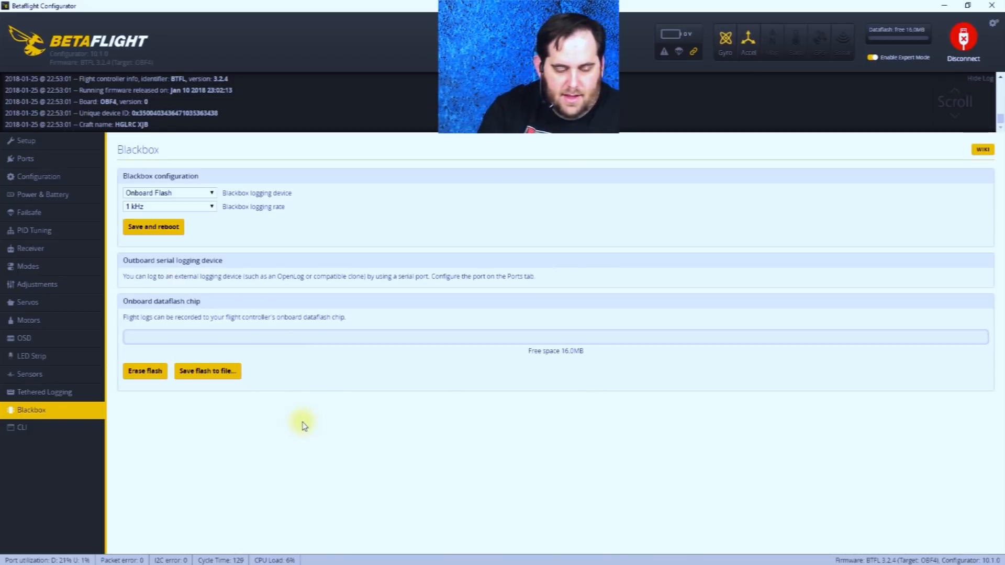
Query the Spektrum-related parameters in the command line with "get spek"
{"action": "left_click", "coordinate": [22, 428]}
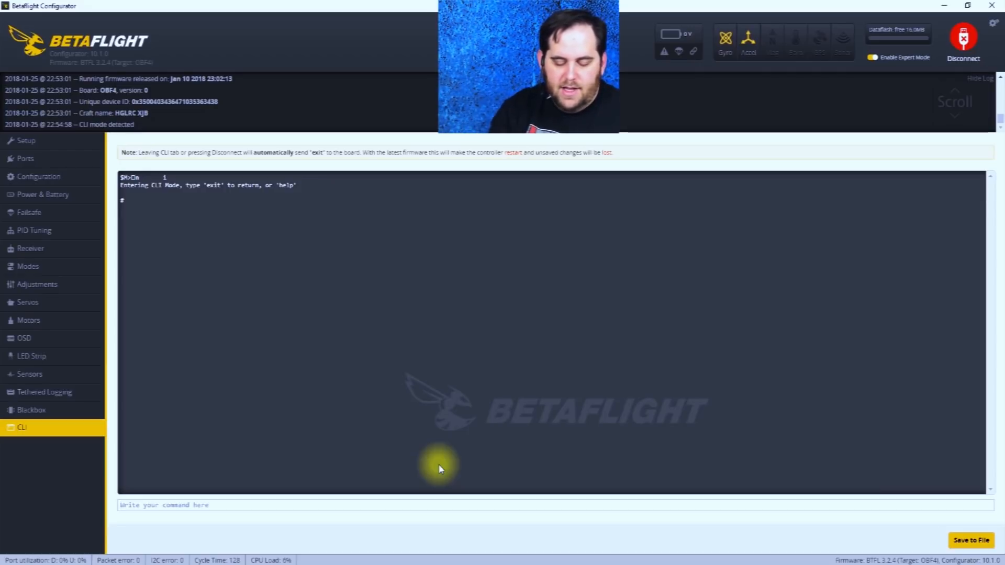
{"action": "left_click", "coordinate": [224, 508]}
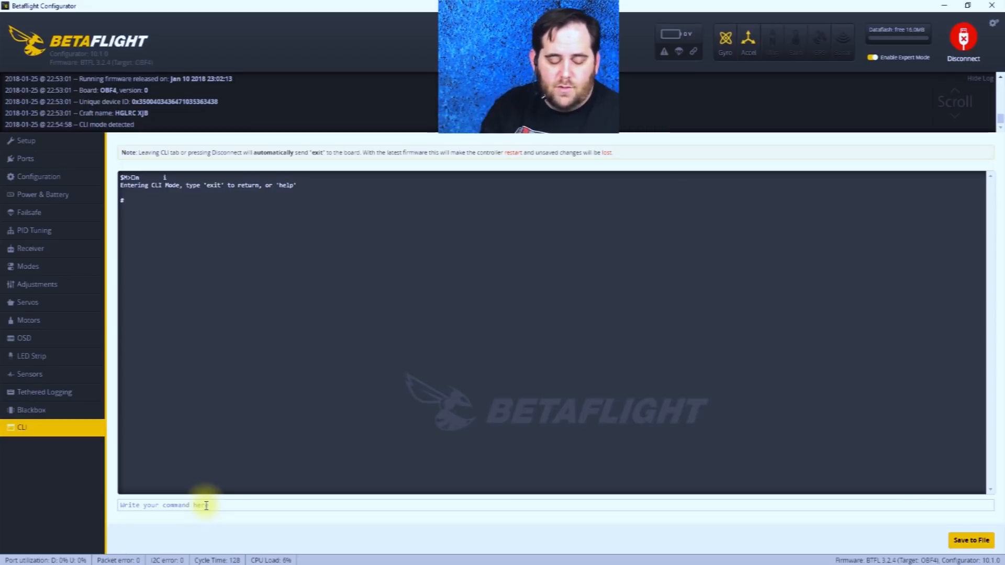
{"action": "type", "text": "get "}
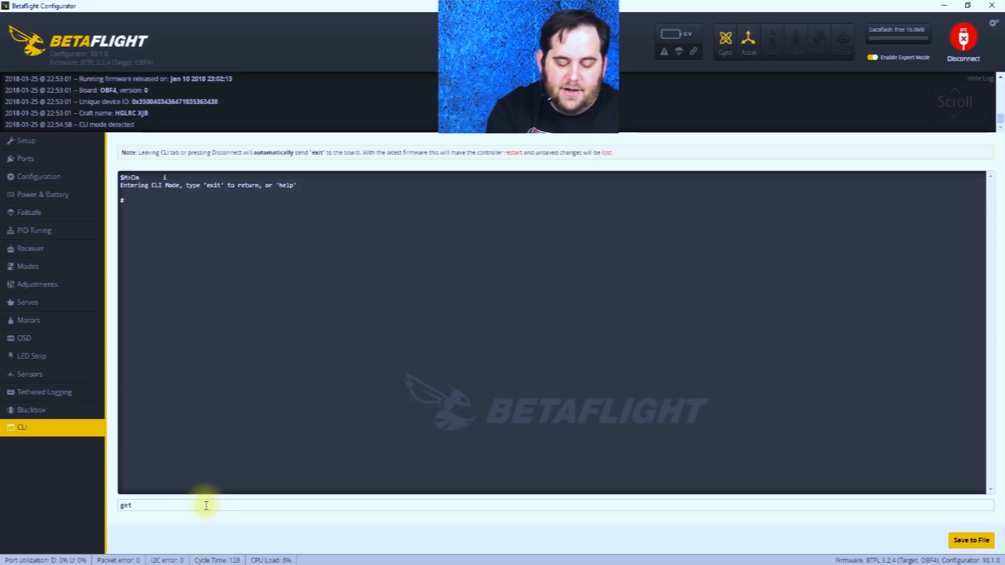
{"action": "type", "text": "spek"}
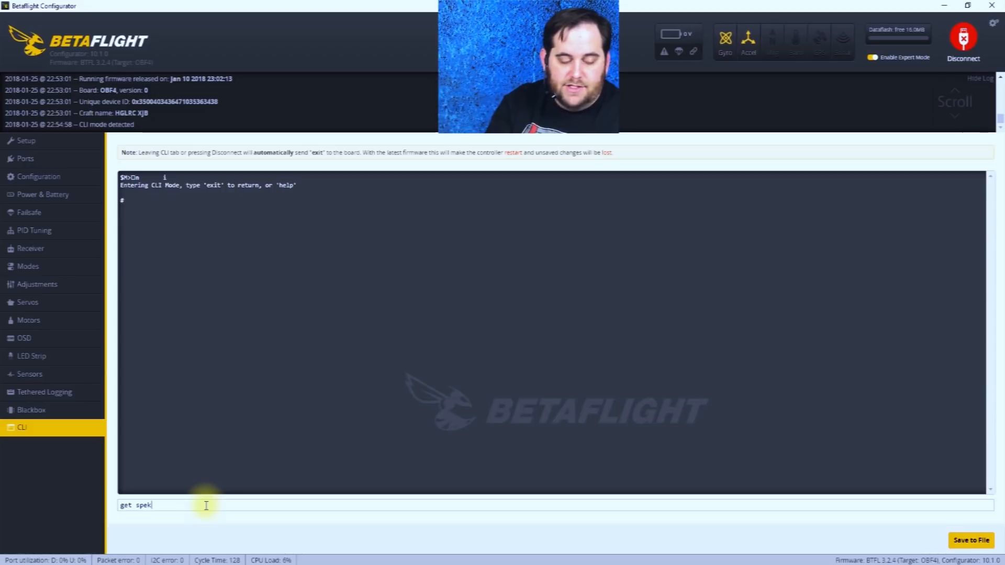
{"action": "key", "text": "Return"}
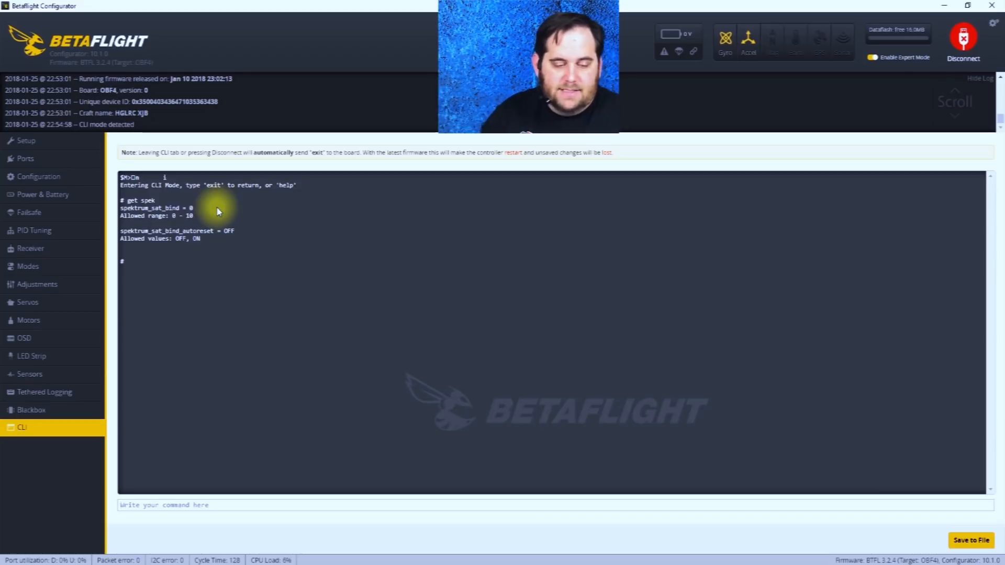
Set the spektrum_sat_bind parameter to 9 in the command line
{"action": "left_click", "coordinate": [229, 506]}
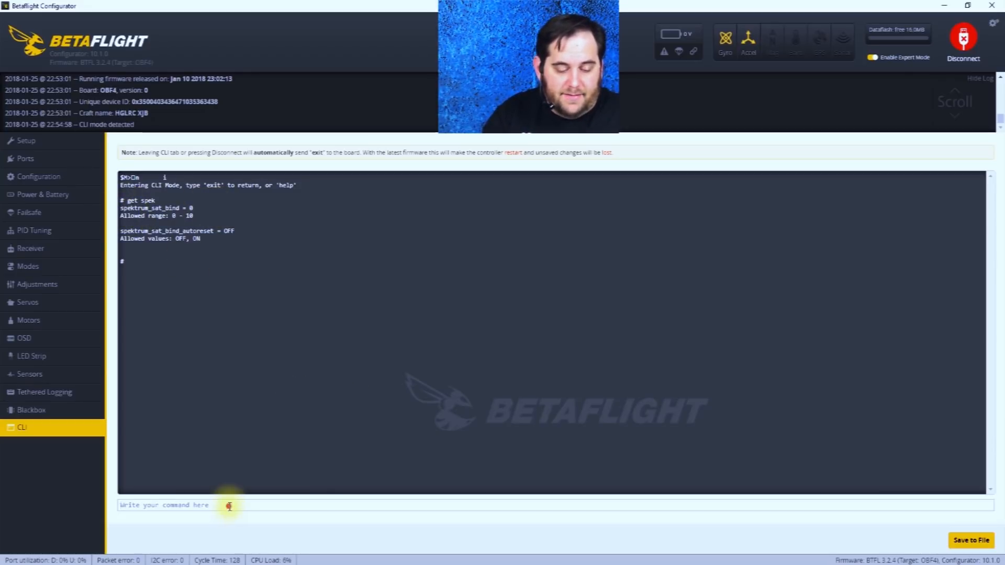
{"action": "type", "text": "set"}
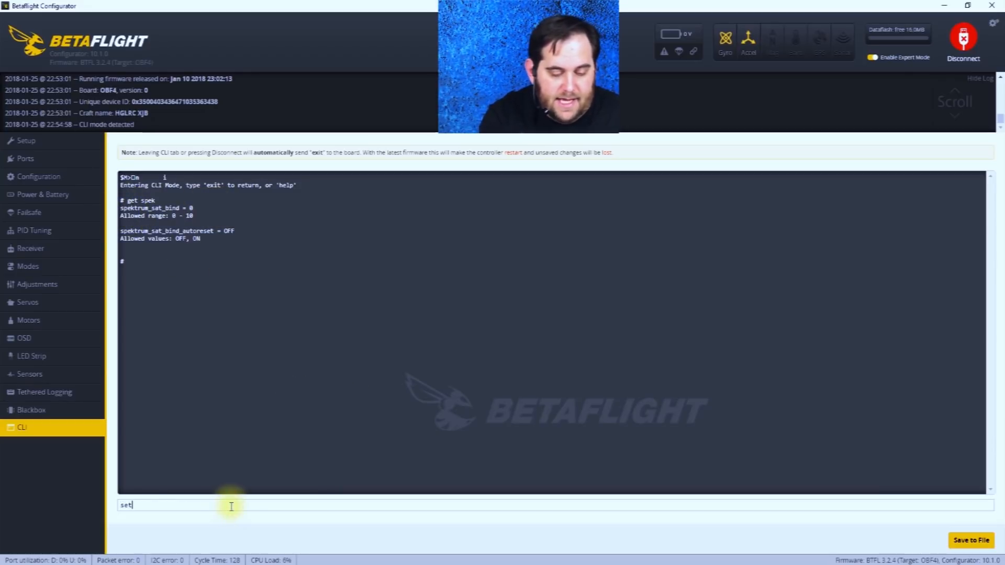
{"action": "type", "text": " spe"}
{"action": "key", "text": "BackSpace"}
{"action": "type", "text": "pe"}
{"action": "type", "text": "trum"}
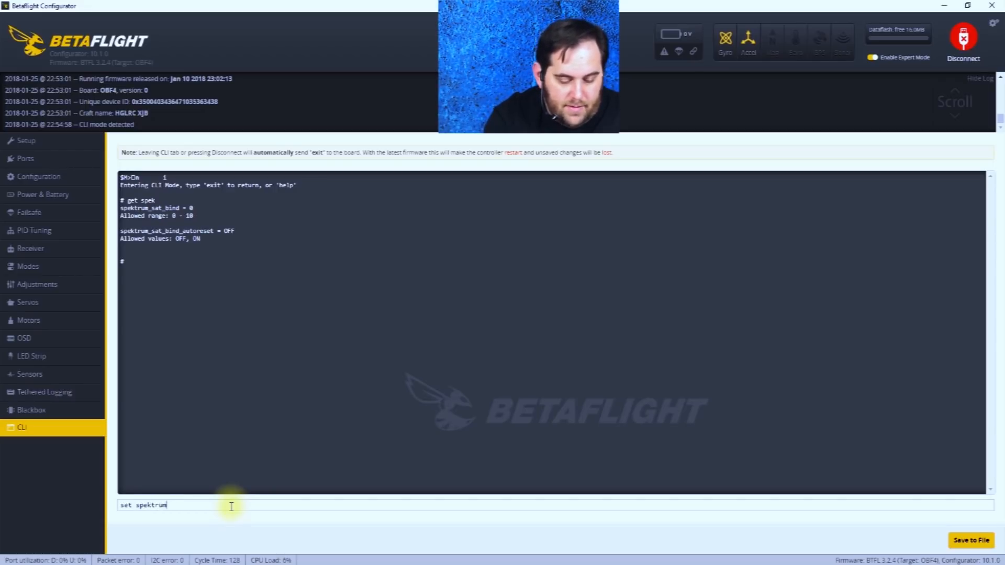
{"action": "type", "text": "__sat"}
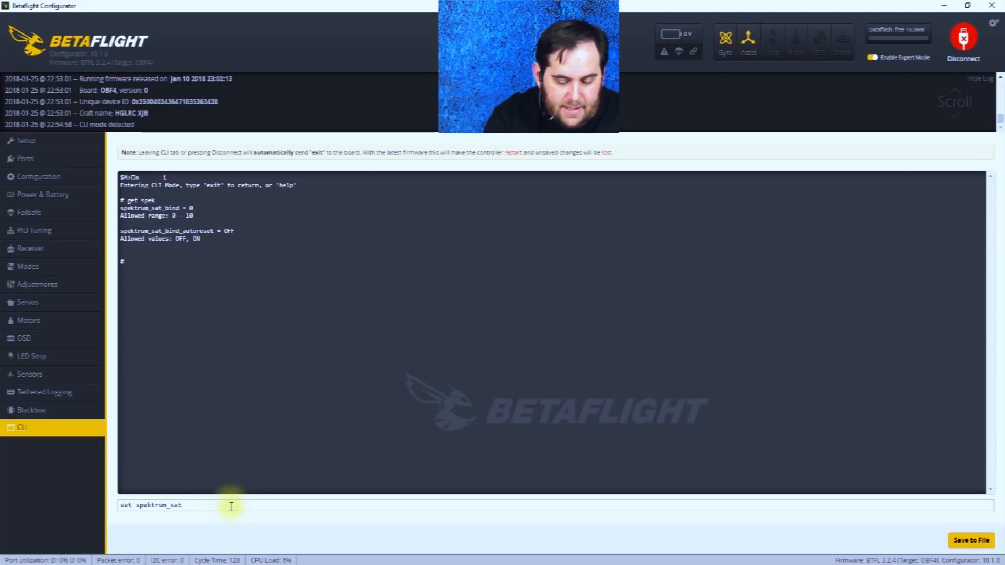
{"action": "type", "text": "_bind="}
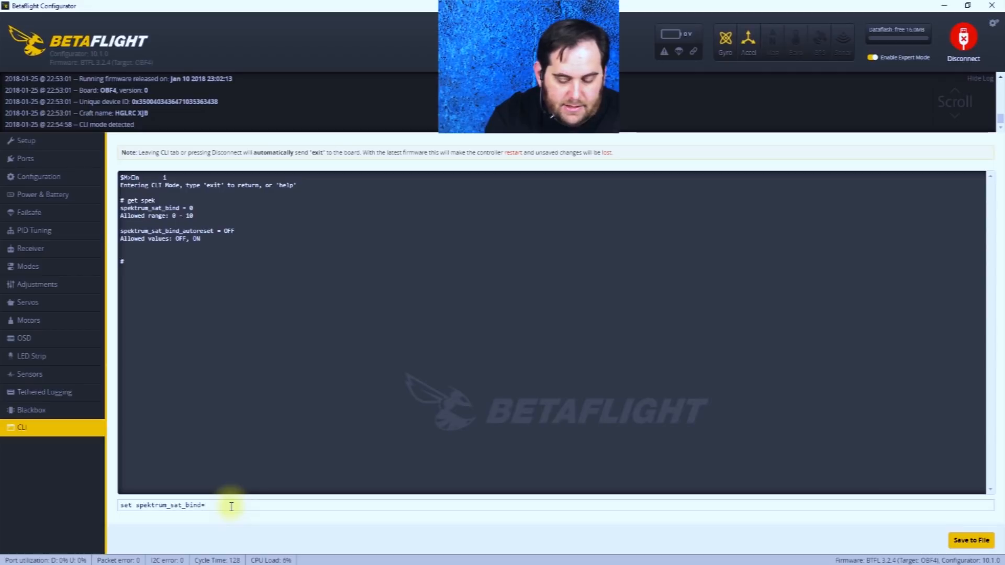
{"action": "type", "text": "9"}
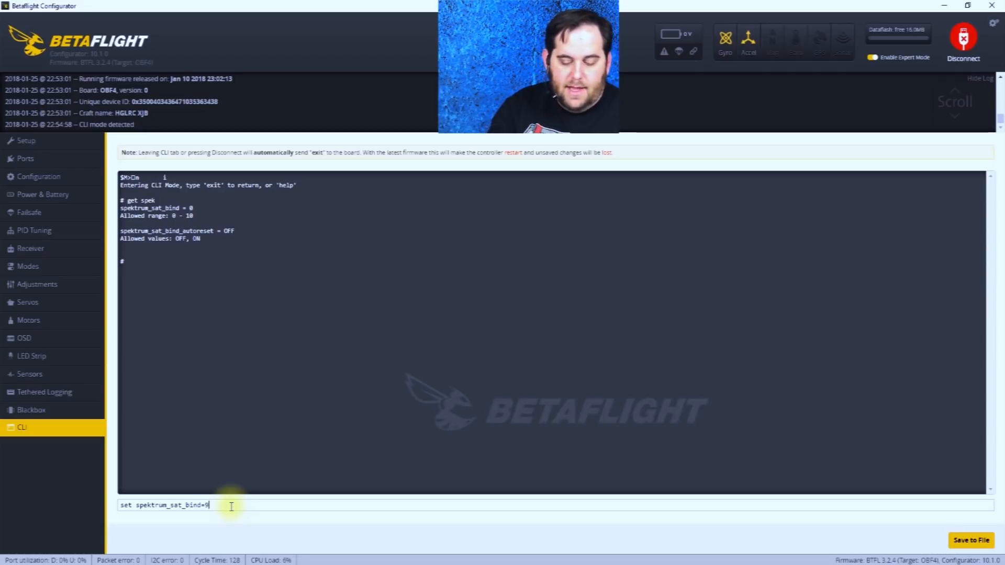
{"action": "key", "text": "Return"}
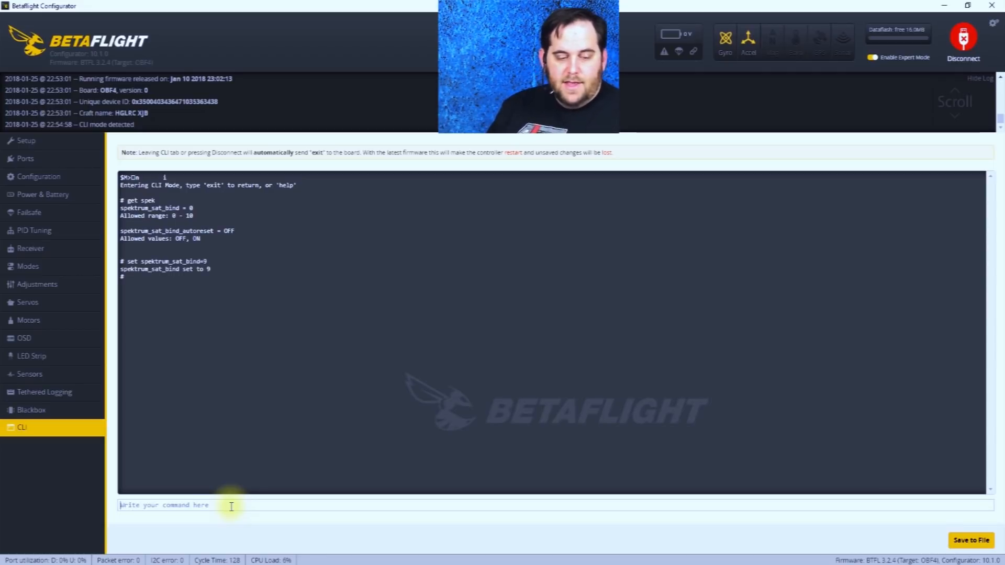
Replace the unsent save command with "dump" and run it to list the full configuration
{"action": "type", "text": "save"}
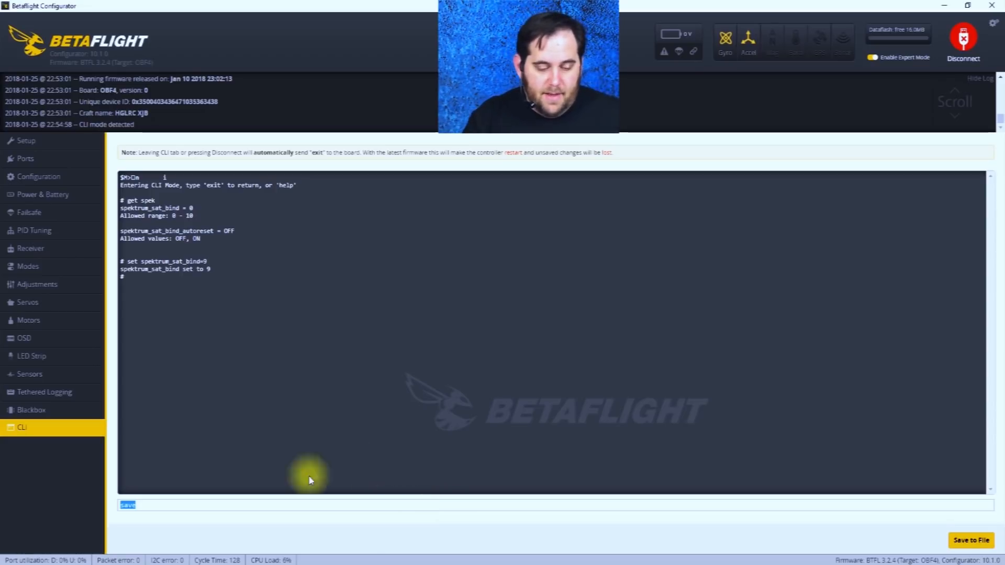
{"action": "type", "text": "dump"}
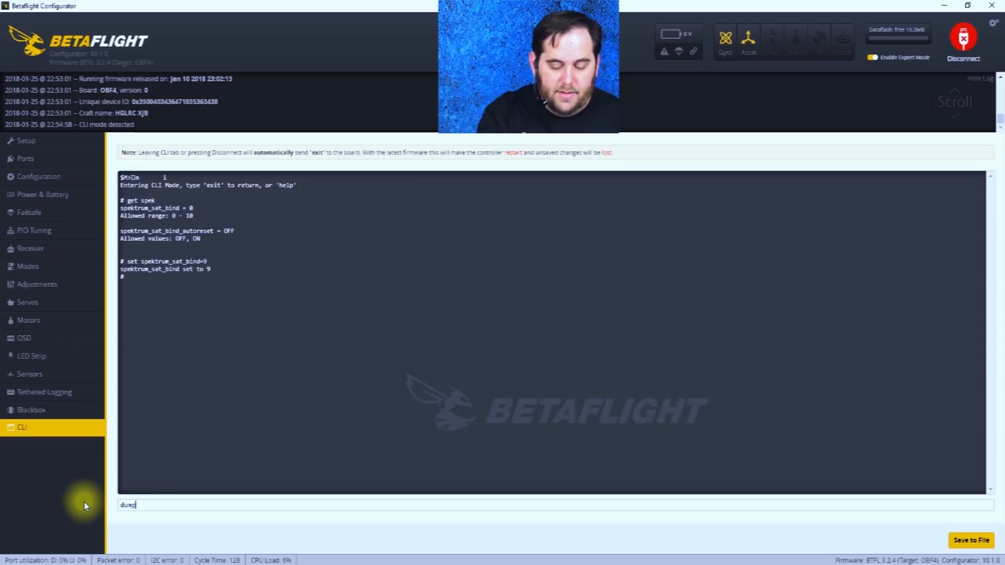
{"action": "key", "text": "Return"}
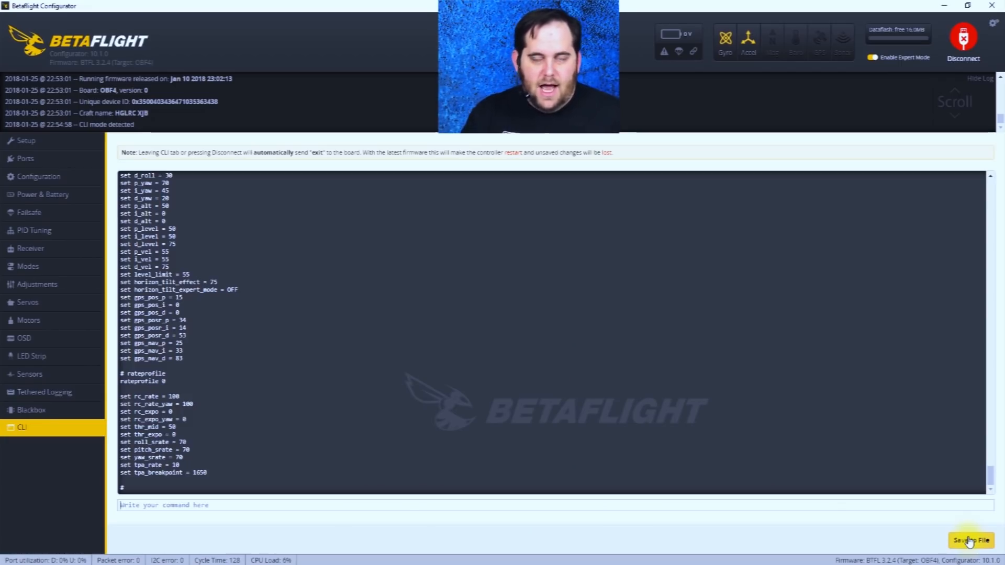
Copy the block of OSD settings from osd_units through osd_stat_tim_2 in the dump output
{"action": "scroll", "coordinate": [325, 380], "scroll_direction": "up", "scroll_amount": 10}
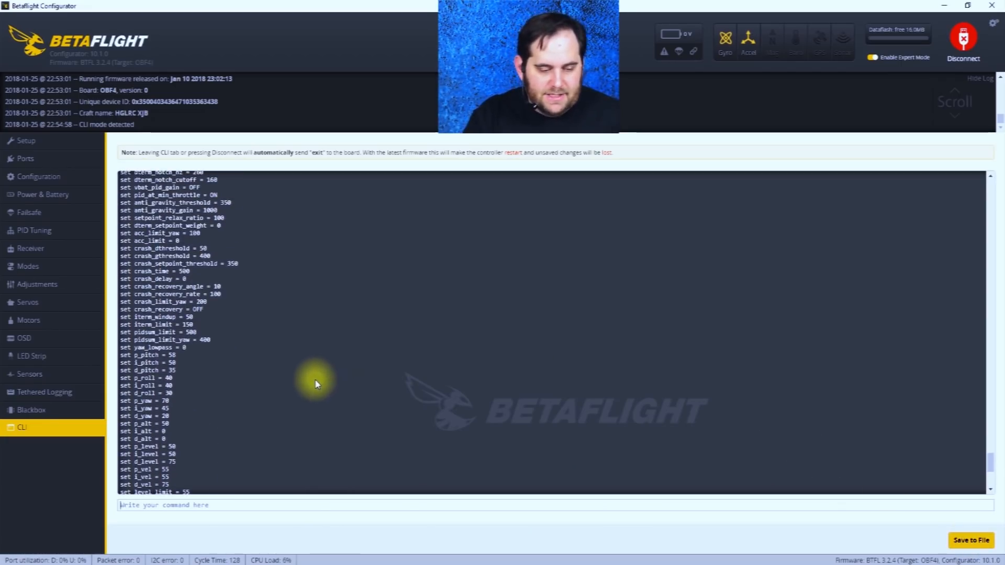
{"action": "scroll", "coordinate": [315, 383], "scroll_direction": "up", "scroll_amount": 10}
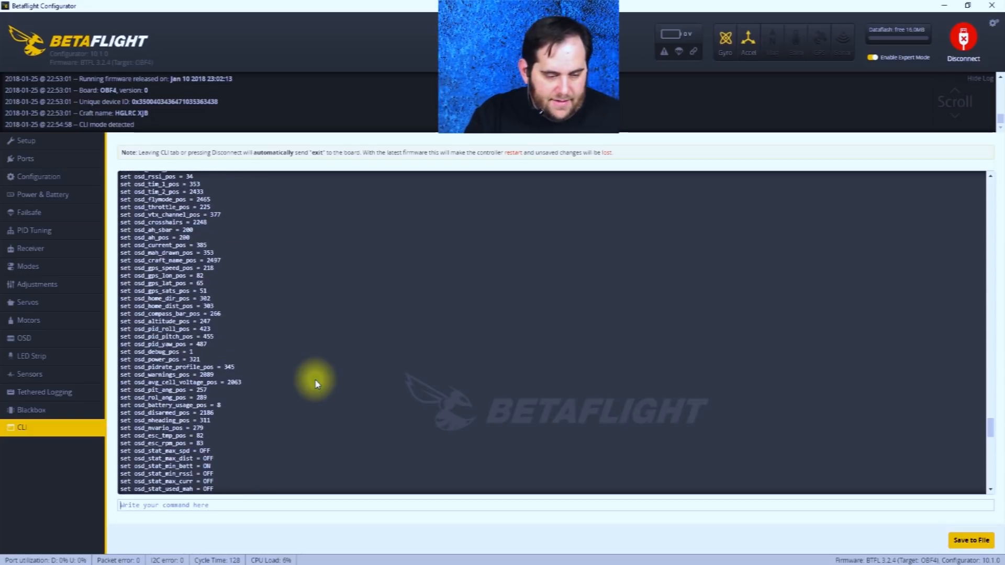
{"action": "scroll", "coordinate": [183, 314], "scroll_direction": "up", "scroll_amount": 5}
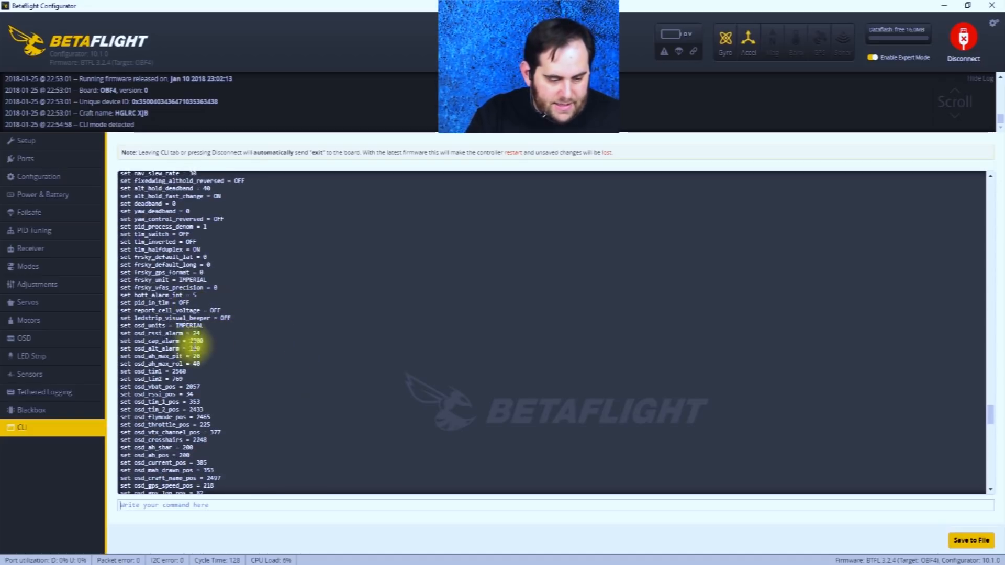
{"action": "left_click_drag", "start_coordinate": [116, 327], "coordinate": [262, 459]}
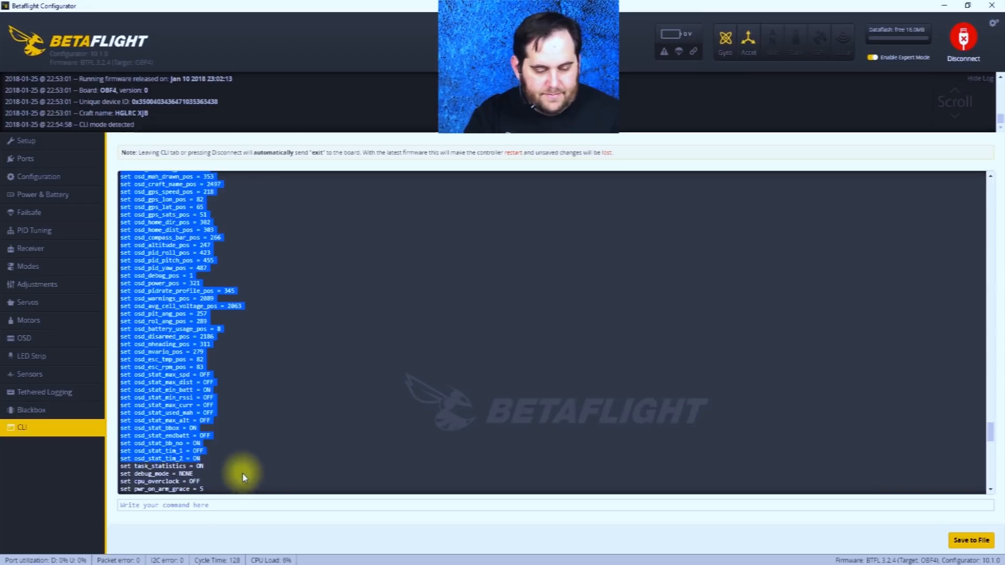
{"action": "left_click", "coordinate": [309, 426]}
Paste the copied OSD set commands into the command line and run them, including osd_pid_pitch_pos = 455
{"action": "scroll", "coordinate": [327, 419], "scroll_direction": "down", "scroll_amount": 20}
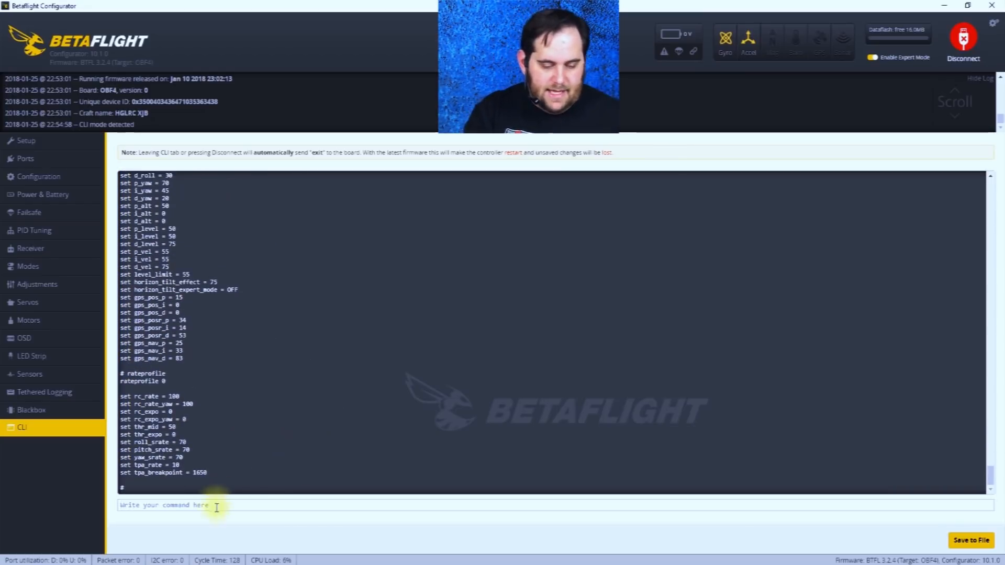
{"action": "left_click", "coordinate": [200, 506]}
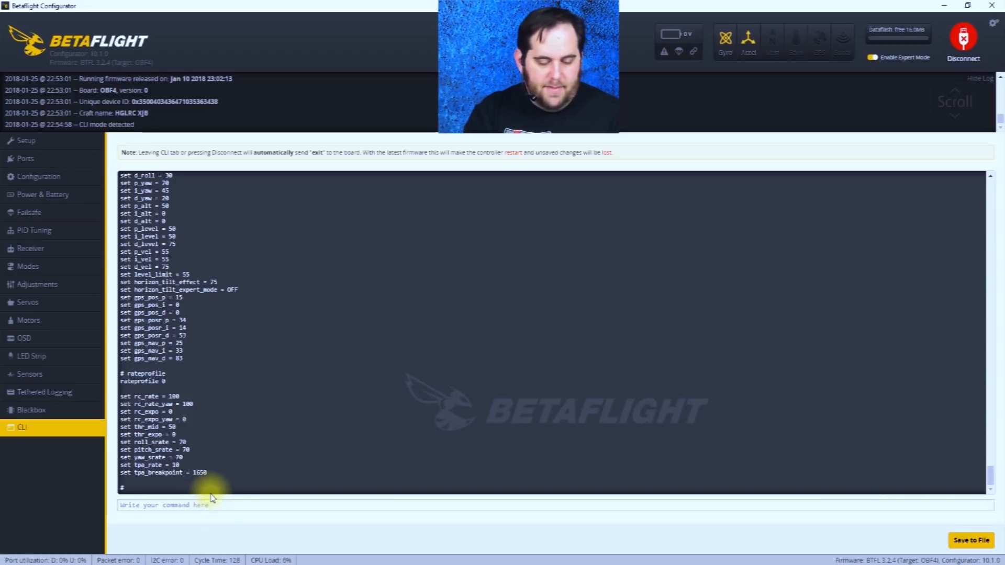
{"action": "type", "text": "set osd_pid_pitch_pos = 455"}
{"action": "key", "text": "Return"}
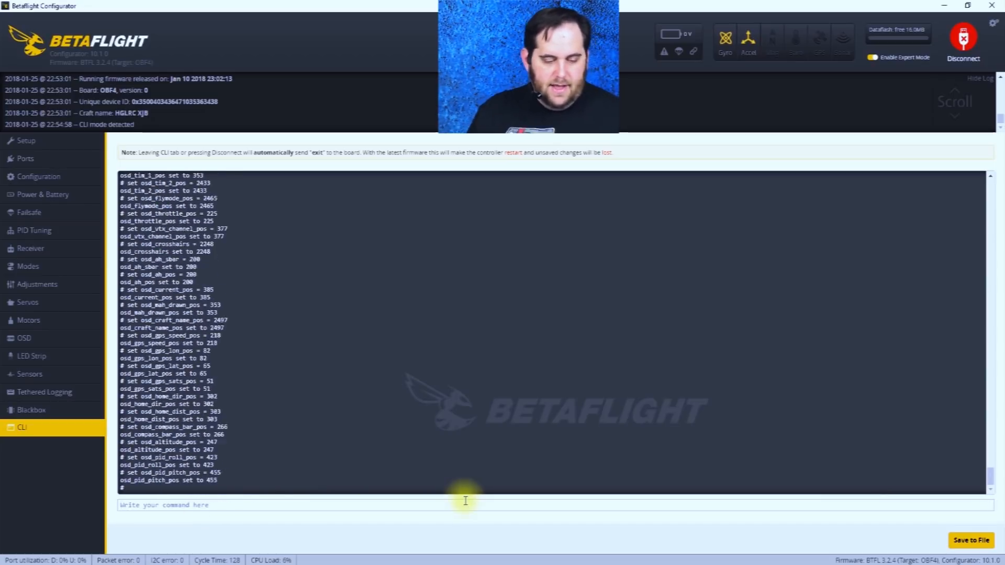